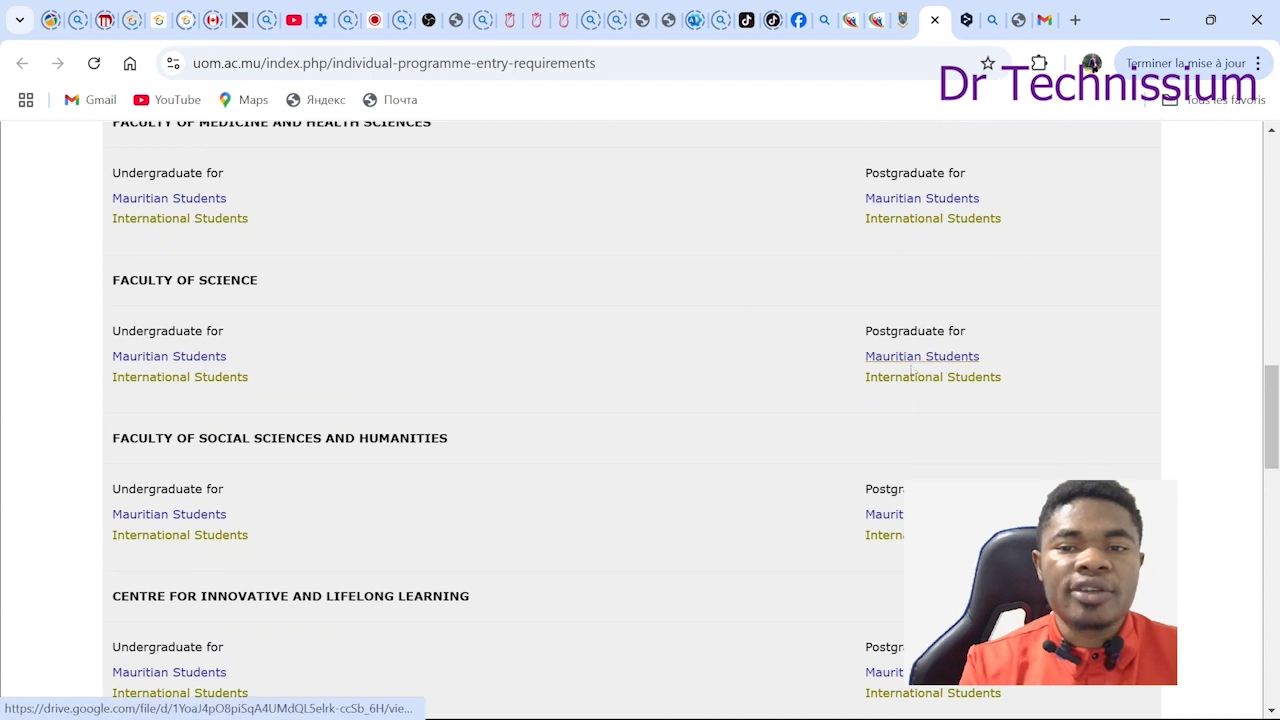
View the Faculty of Science postgraduate entry requirements, then close that page and the DeepL translator tab.
{"action": "left_click", "coordinate": [906, 378]}
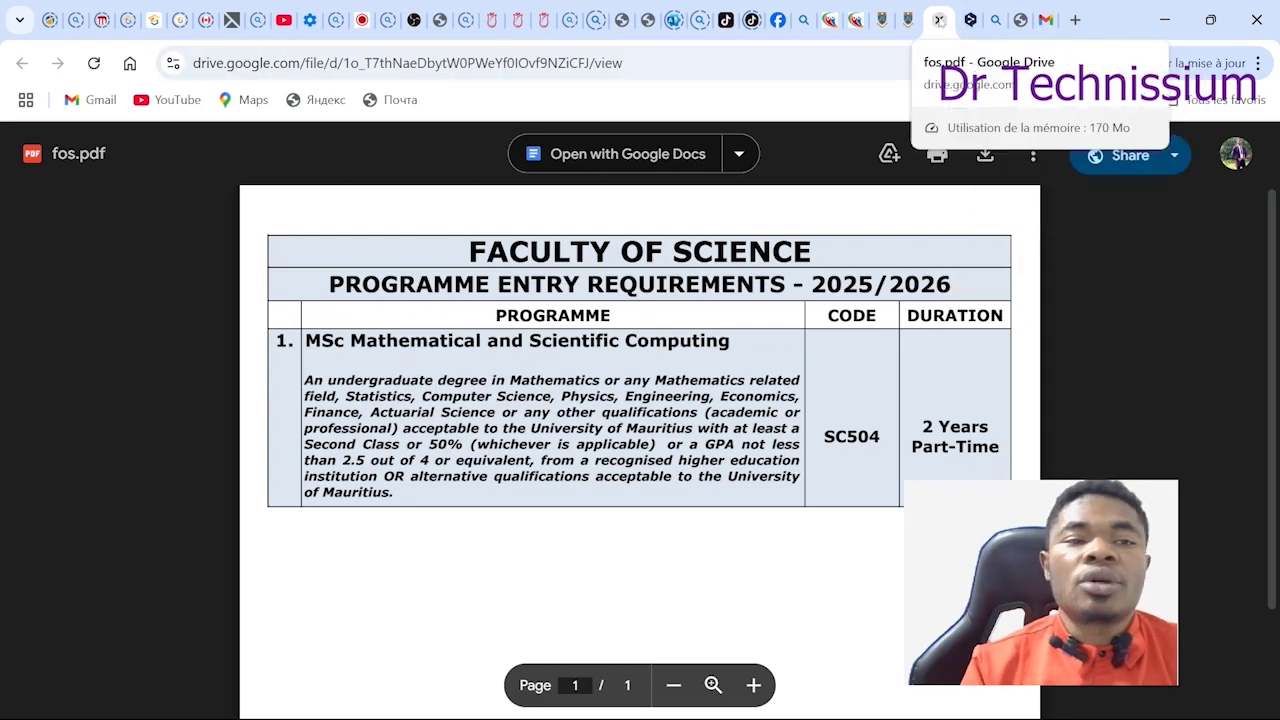
{"action": "left_click", "coordinate": [946, 20]}
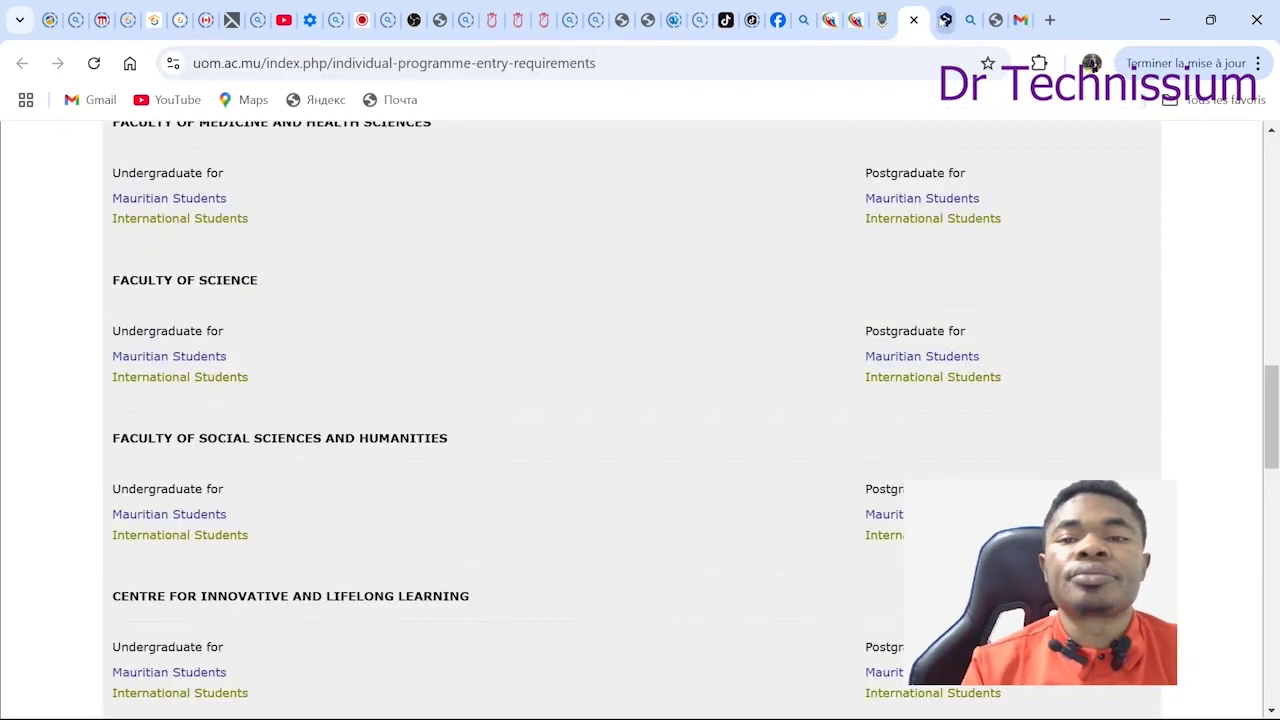
{"action": "left_click", "coordinate": [914, 20]}
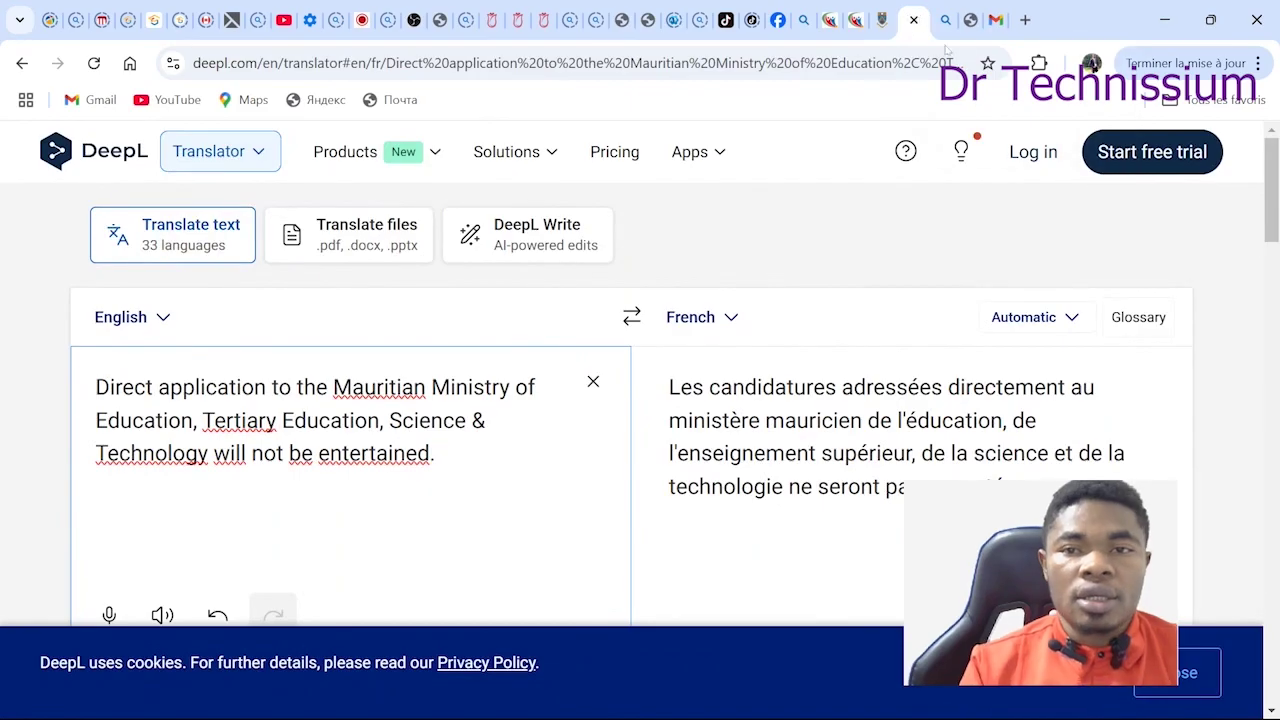
{"action": "left_click", "coordinate": [914, 20]}
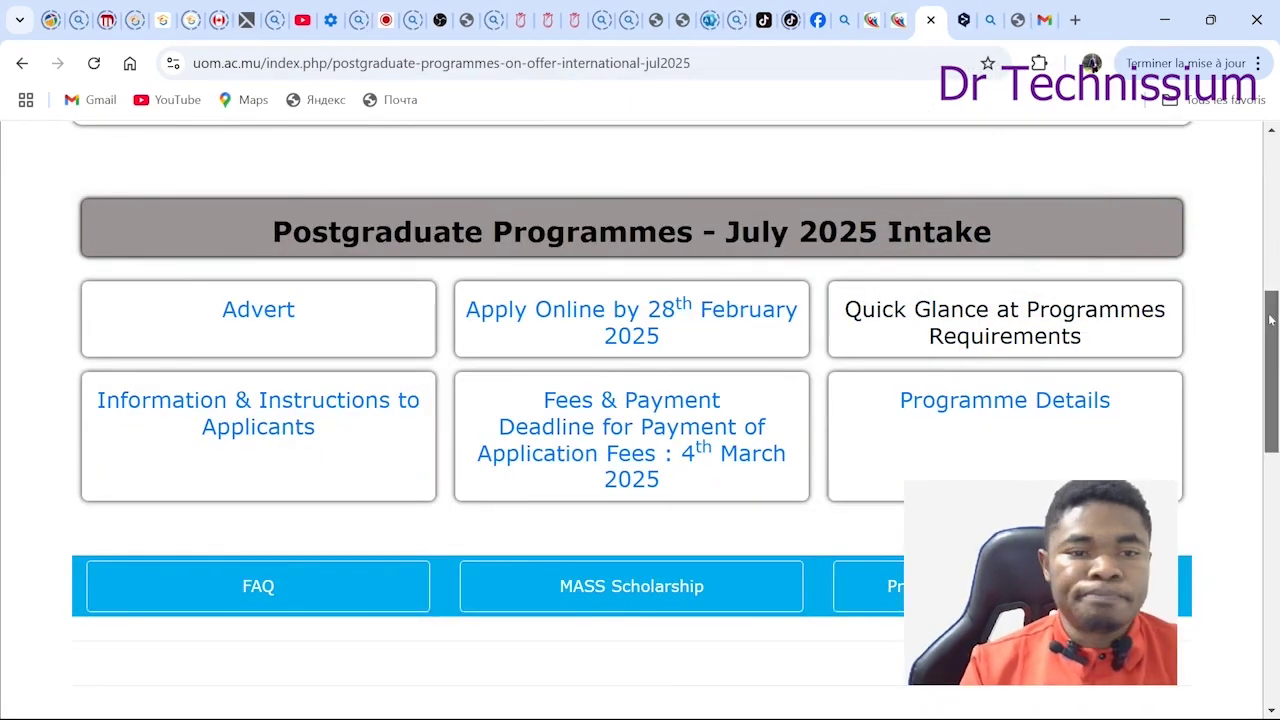
{"action": "scroll", "coordinate": [617, 312], "scroll_direction": "down", "scroll_amount": 1}
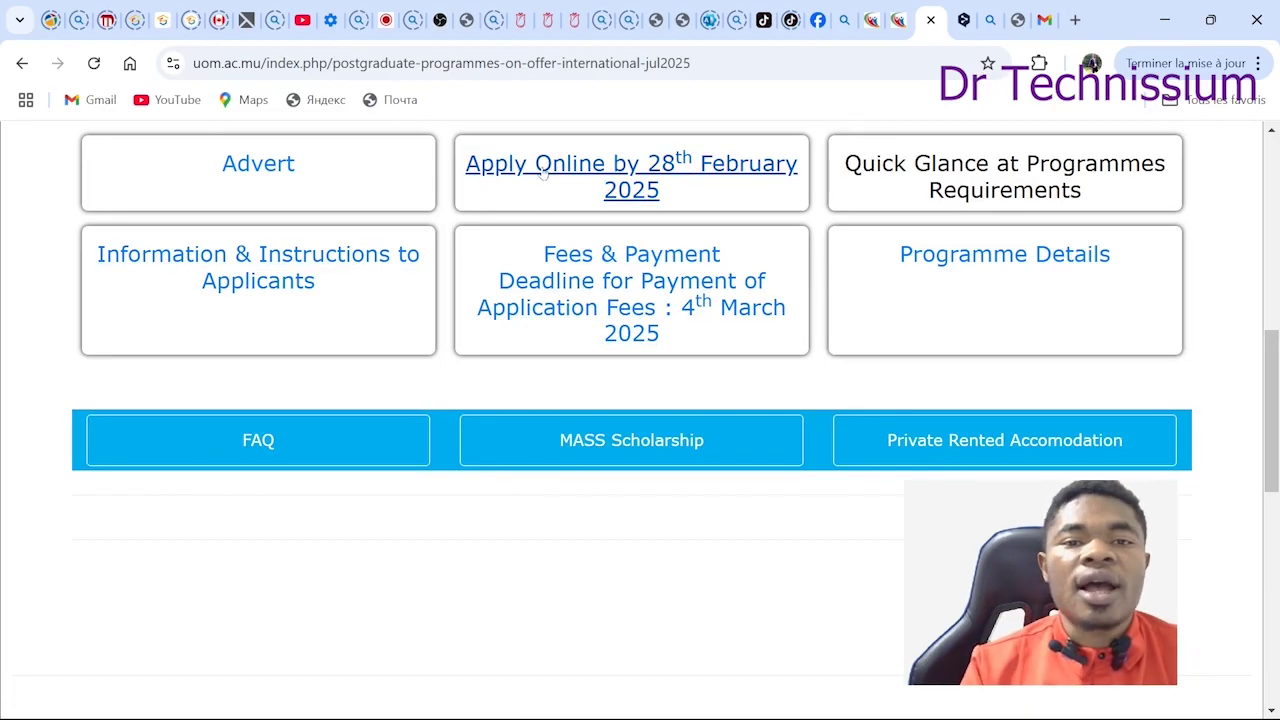
{"action": "left_click", "coordinate": [652, 186]}
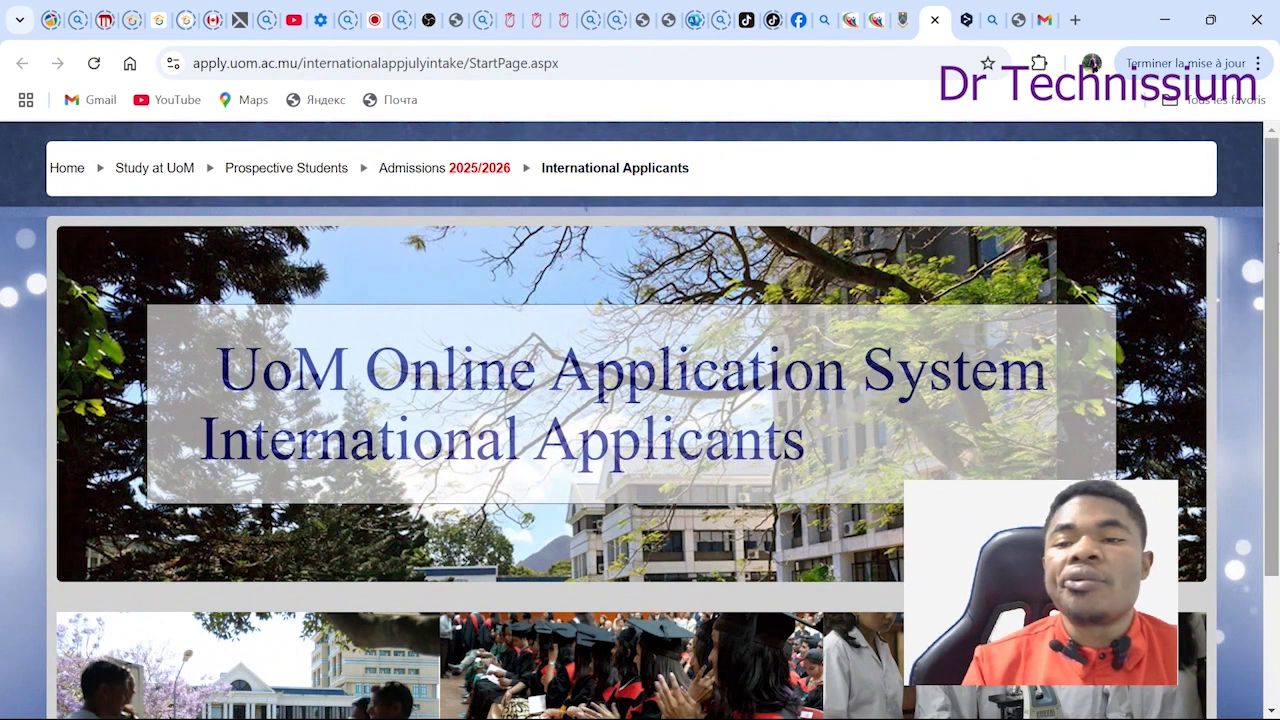
{"action": "scroll", "coordinate": [953, 310], "scroll_direction": "down", "scroll_amount": 2}
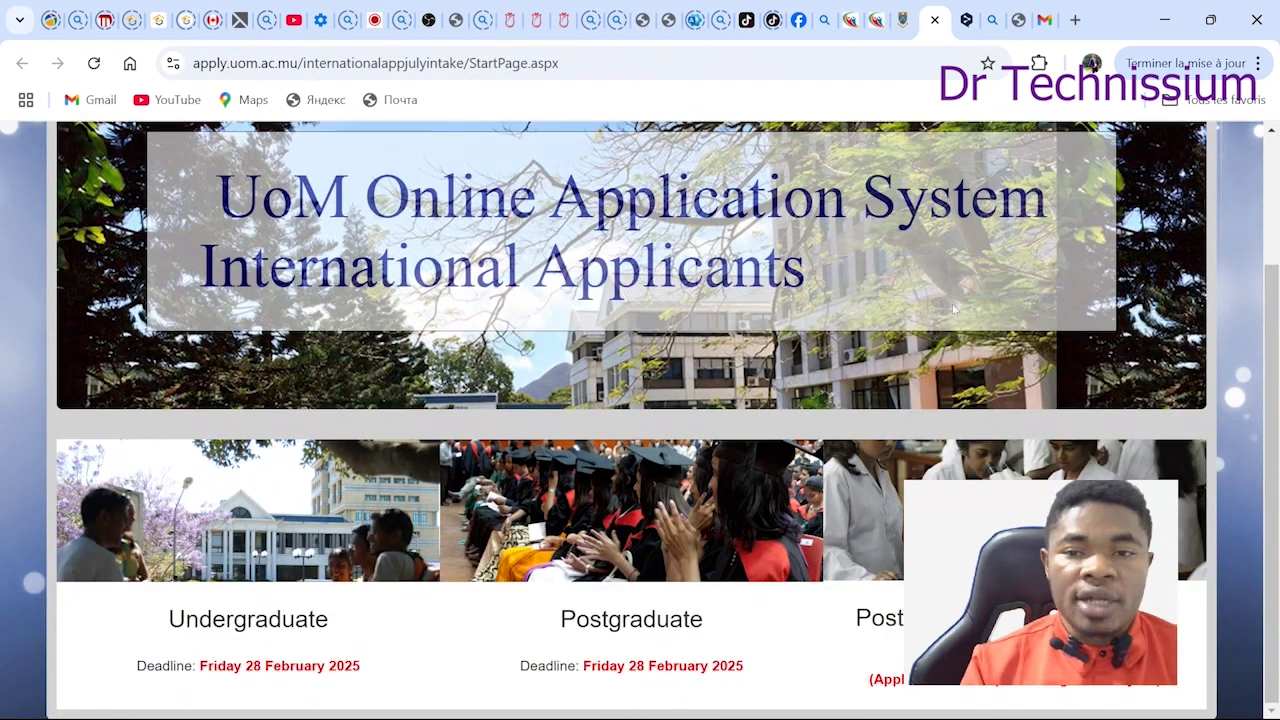
{"action": "left_click", "coordinate": [933, 19]}
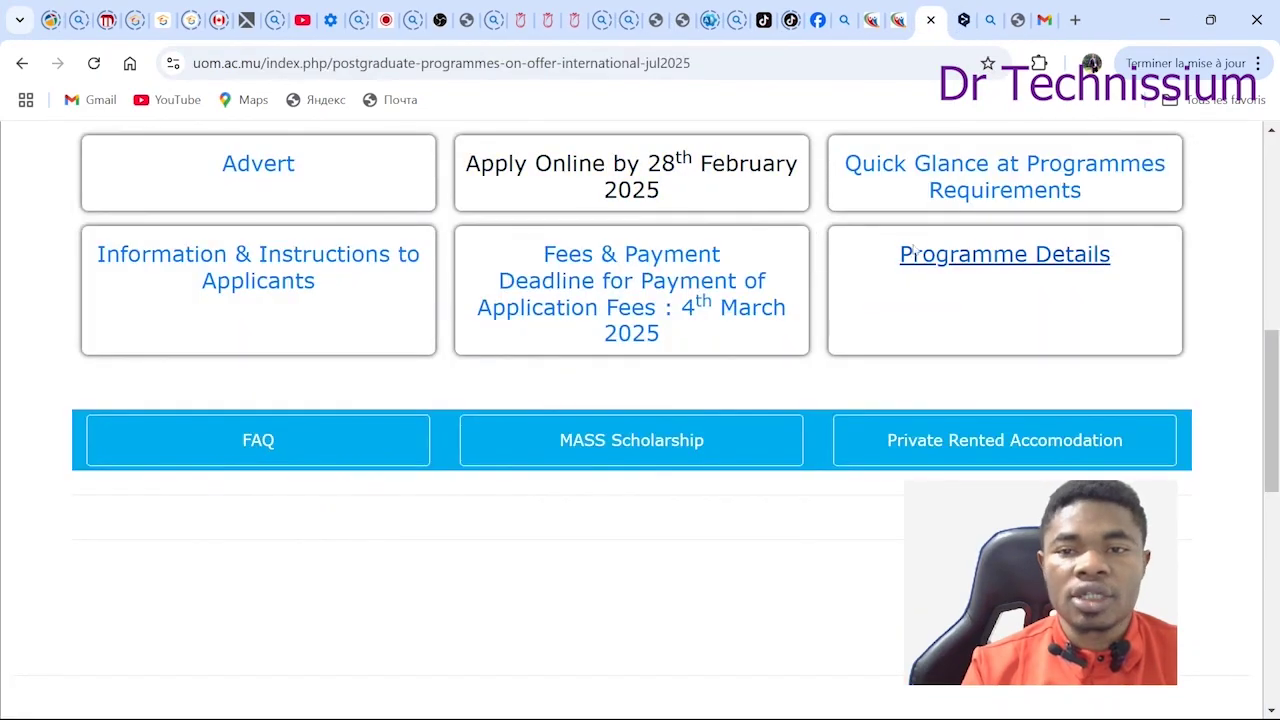
Open Fees & Payment and scroll to the Academic Year 2025/2026 international student fees section.
{"action": "left_click", "coordinate": [654, 286]}
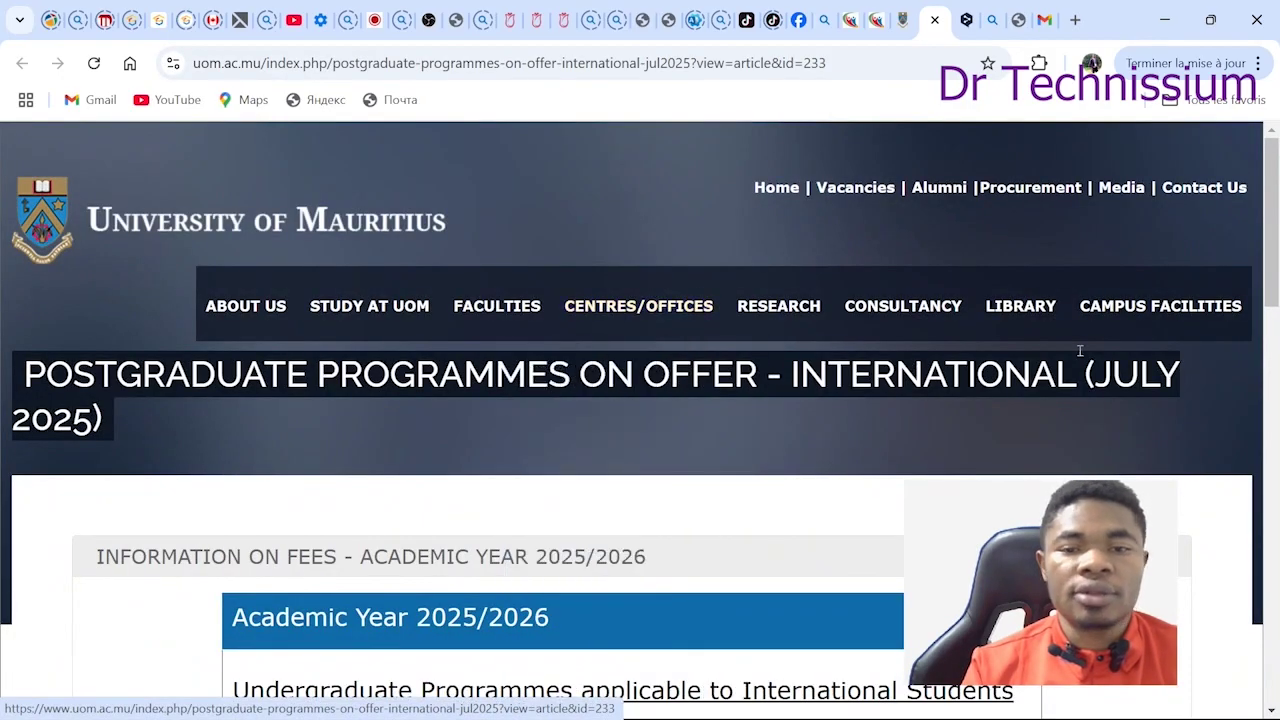
{"action": "left_click_drag", "start_coordinate": [1274, 232], "coordinate": [1274, 371]}
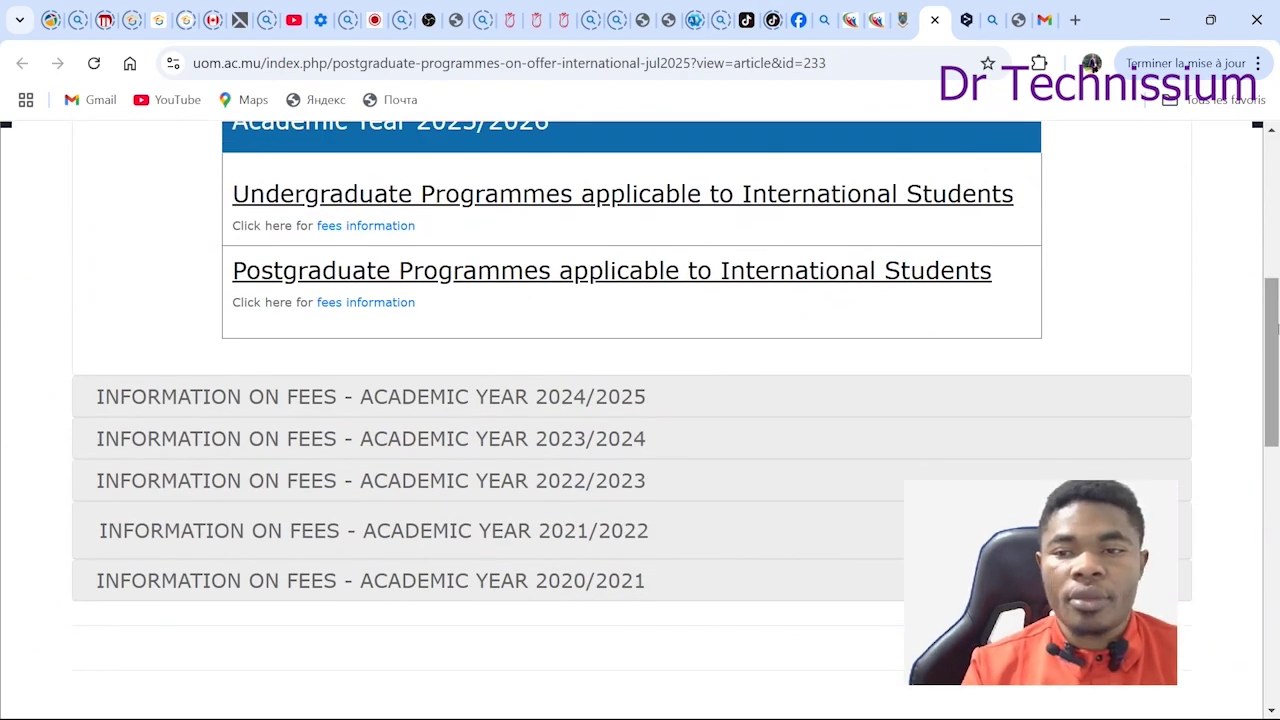
{"action": "left_click_drag", "start_coordinate": [1273, 332], "coordinate": [1268, 288]}
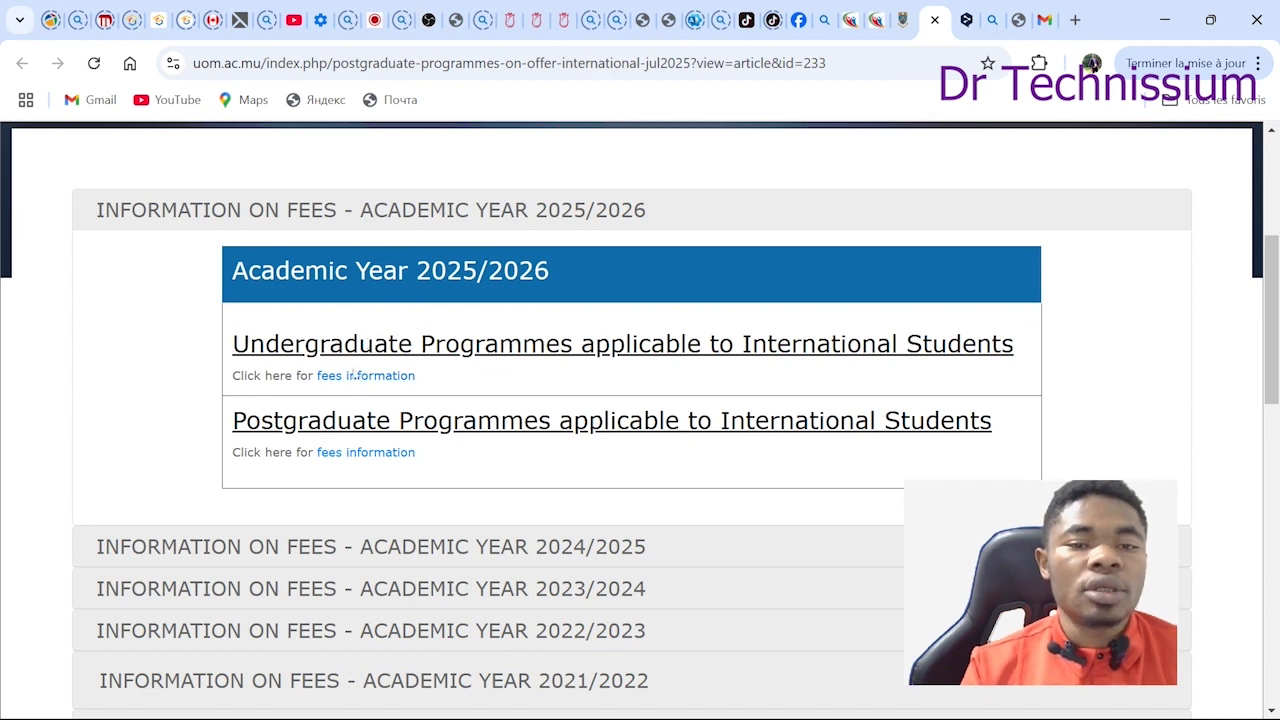
Open the international undergraduate fees PDF showing USD 6,000 for Science and Technology, USD 5,000 otherwise.
{"action": "left_click", "coordinate": [351, 375]}
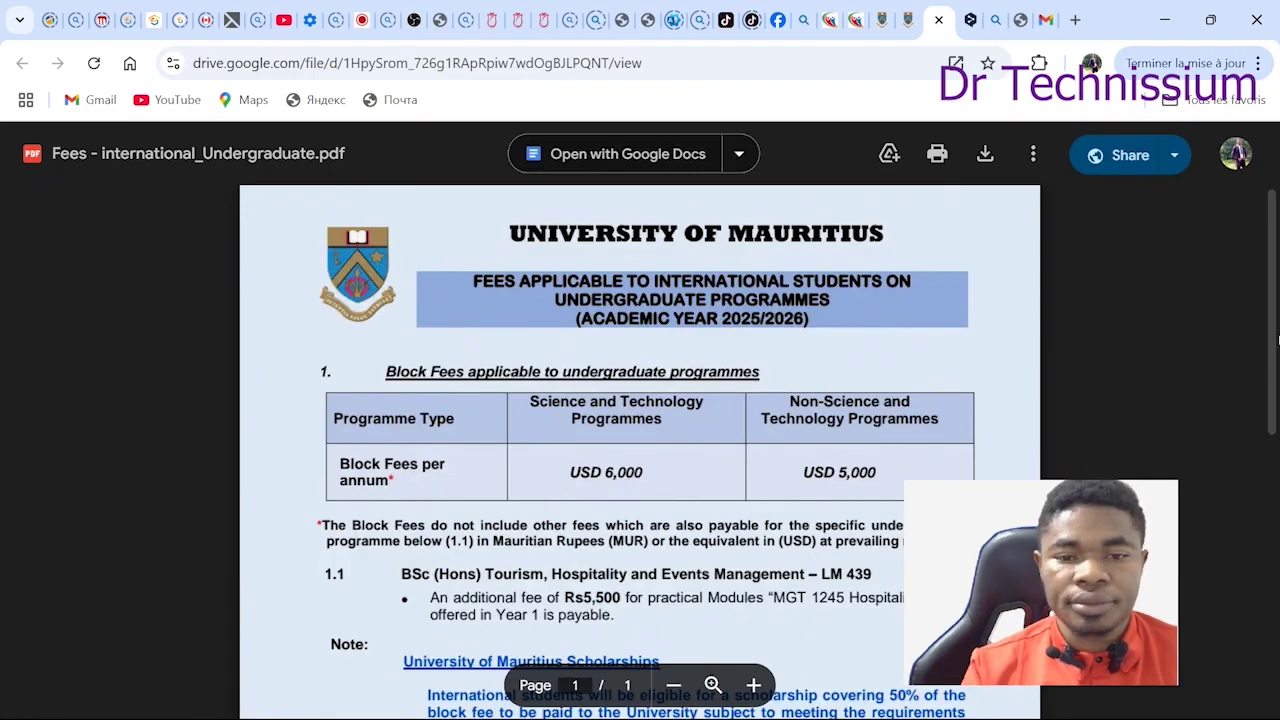
{"action": "mouse_move", "coordinate": [1275, 272]}
{"action": "left_mouse_down"}
{"action": "mouse_move", "coordinate": [1274, 322]}
{"action": "mouse_move", "coordinate": [1263, 264]}
{"action": "left_mouse_up"}
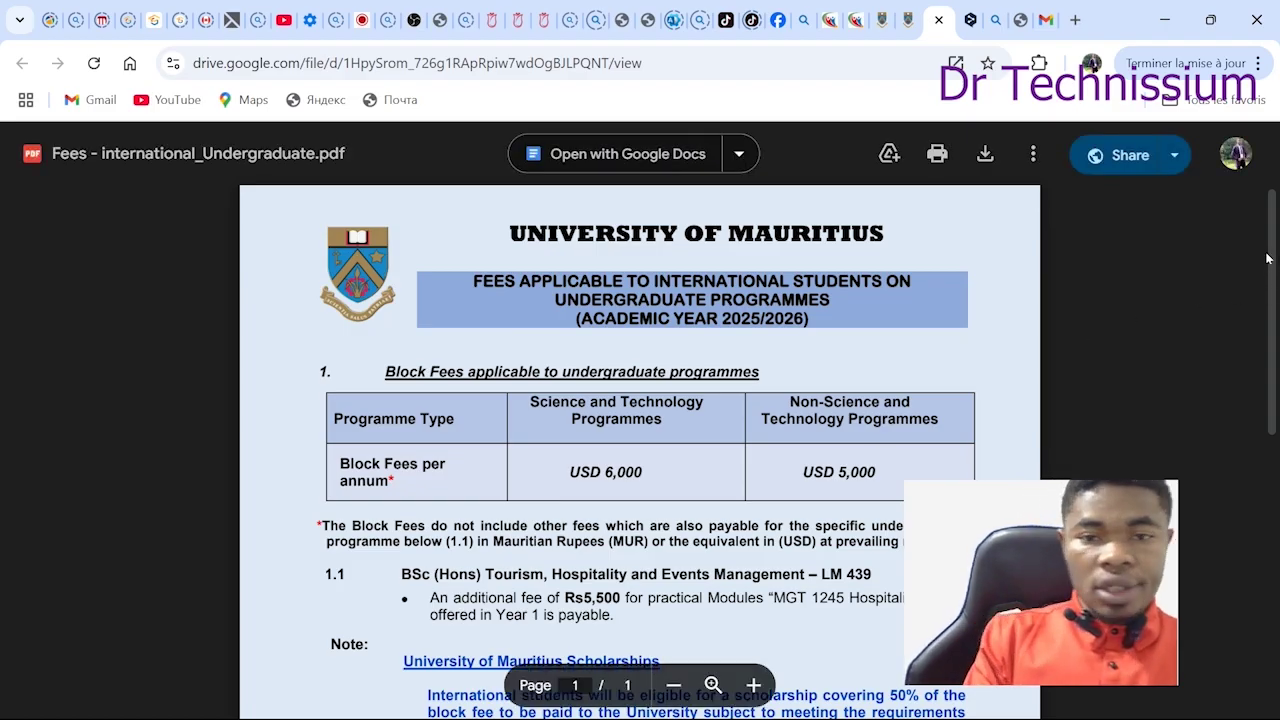
Scroll through the undergraduate fees PDF, then close it with Ctrl+W.
{"action": "left_click_drag", "start_coordinate": [1266, 258], "coordinate": [1222, 598]}
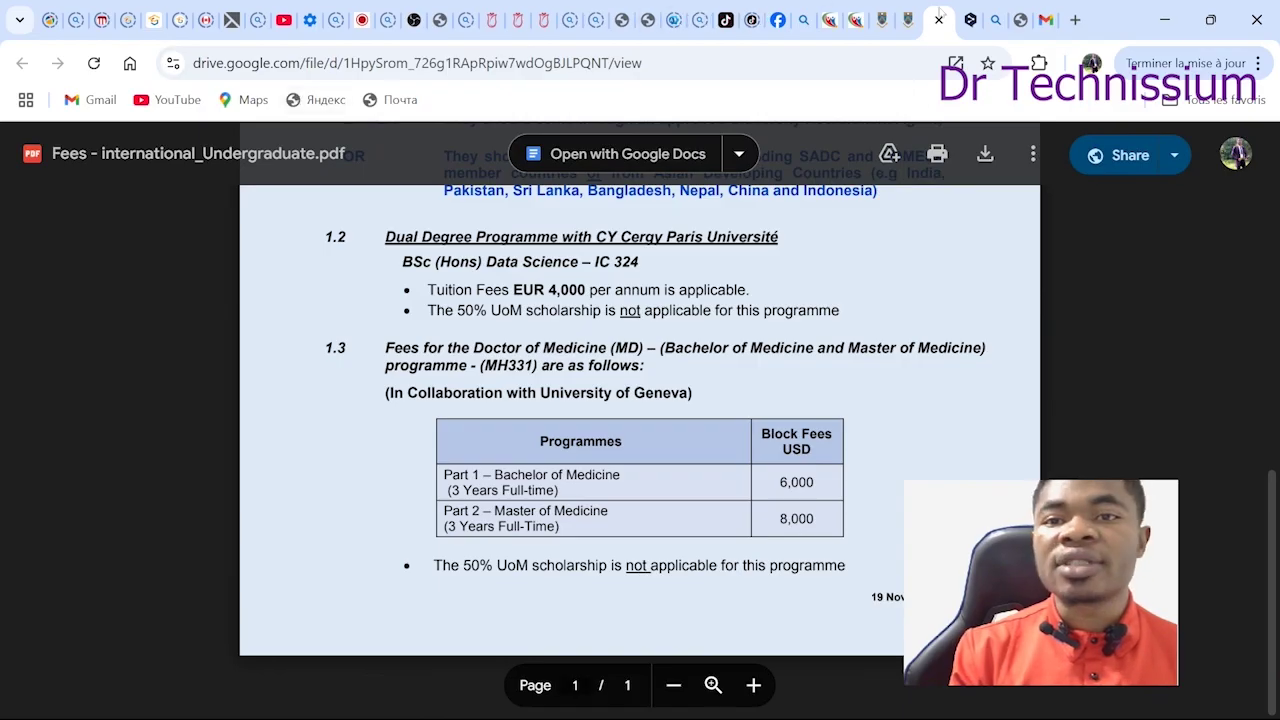
{"action": "key", "text": "ctrl+w"}
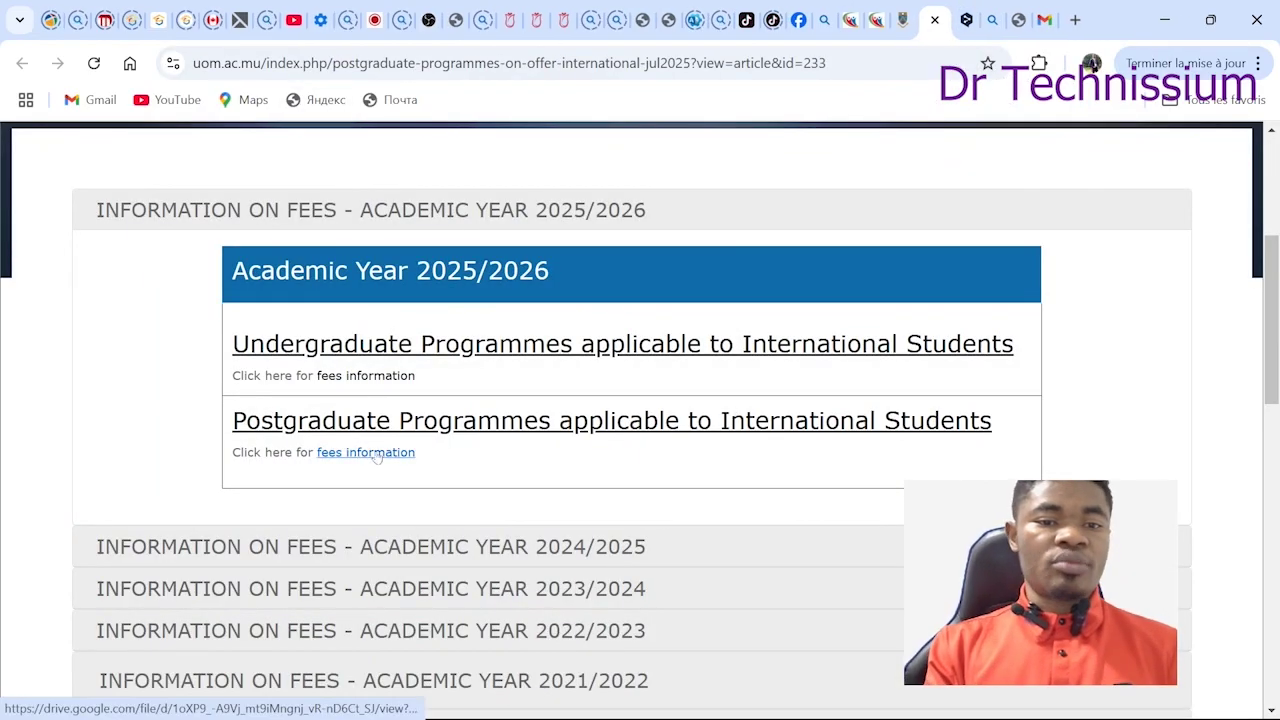
Open the international postgraduate fees PDF, scroll through its pages, and return to page 1.
{"action": "left_click", "coordinate": [374, 452]}
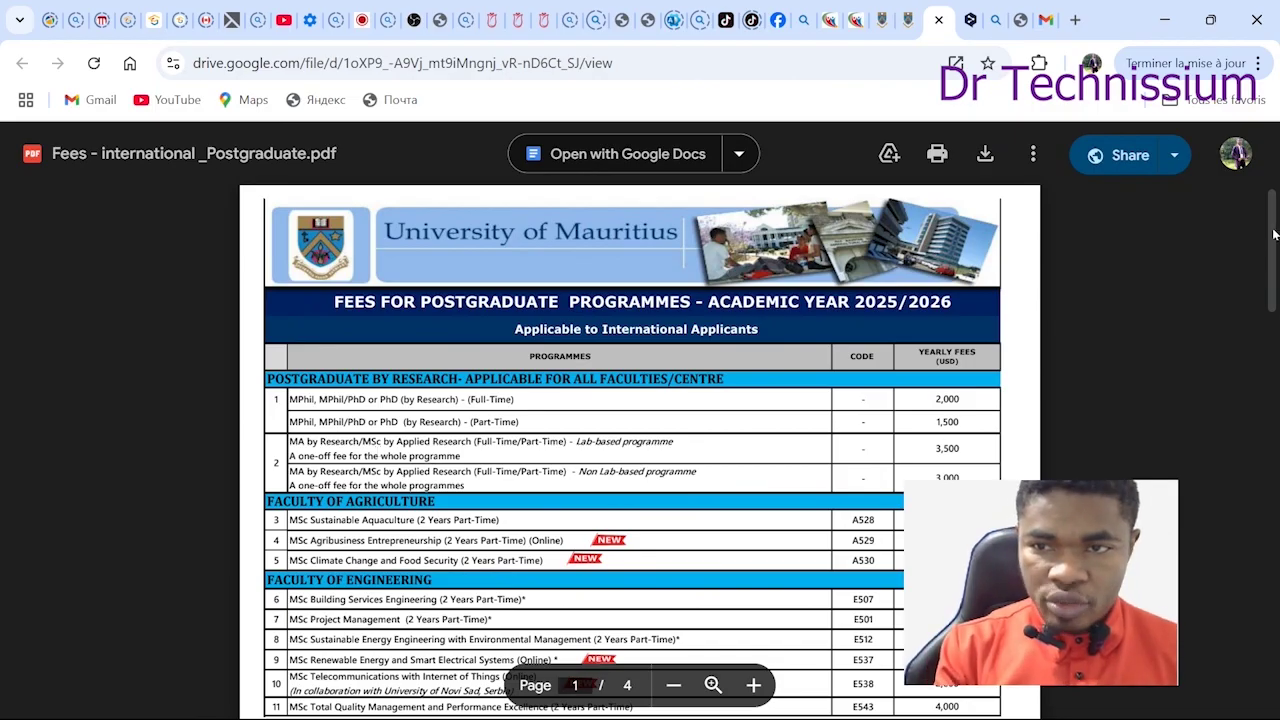
{"action": "scroll", "coordinate": [1272, 258], "scroll_direction": "down", "scroll_amount": 2}
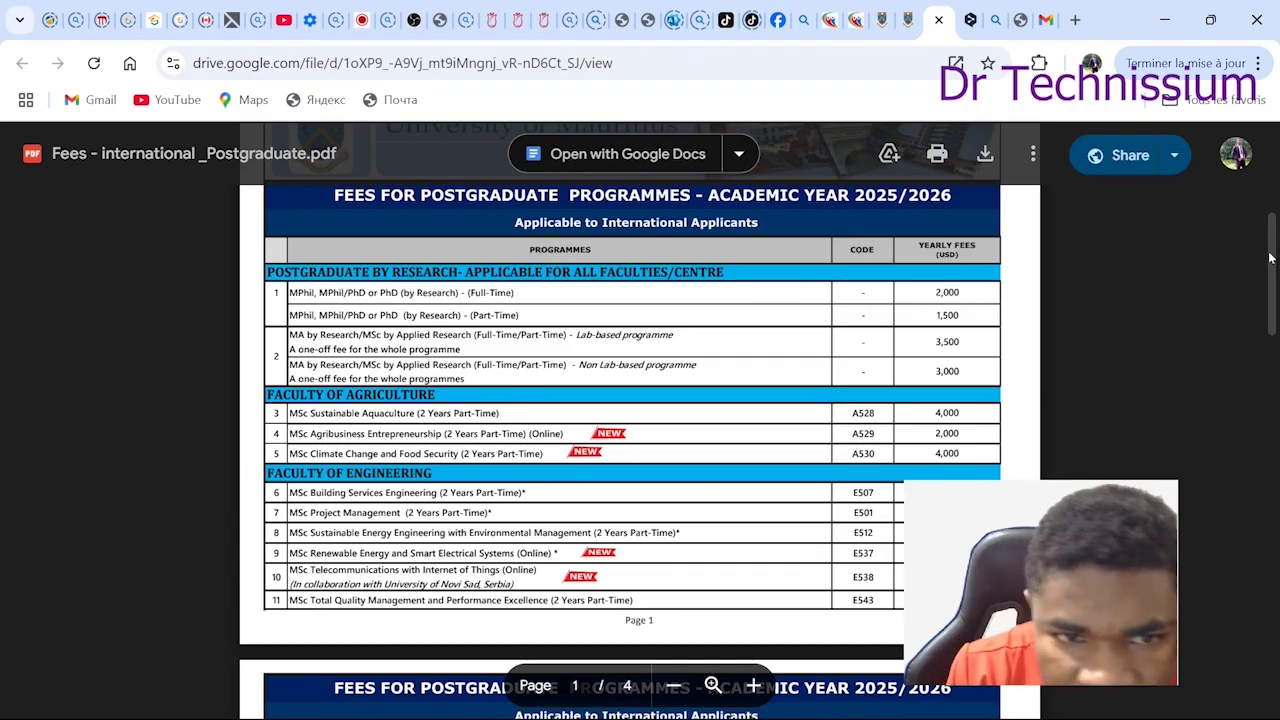
{"action": "left_click_drag", "start_coordinate": [1270, 258], "coordinate": [1251, 338]}
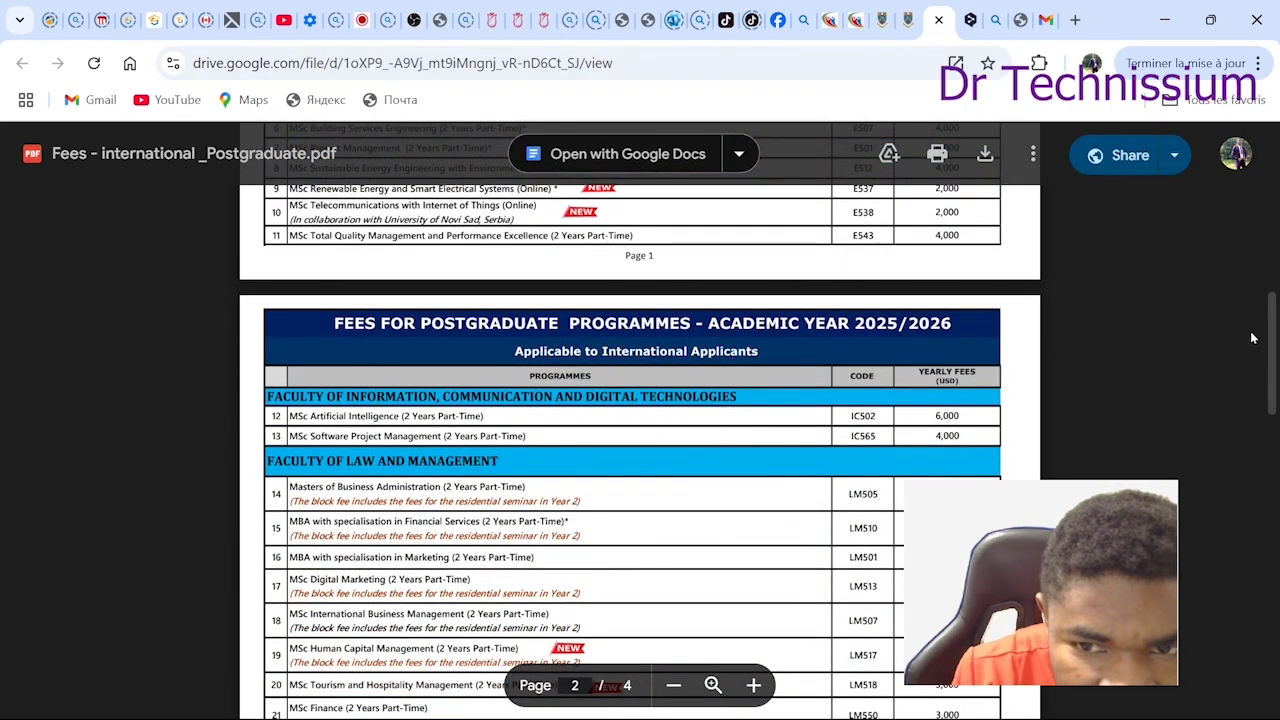
{"action": "left_click_drag", "start_coordinate": [1251, 338], "coordinate": [1231, 460]}
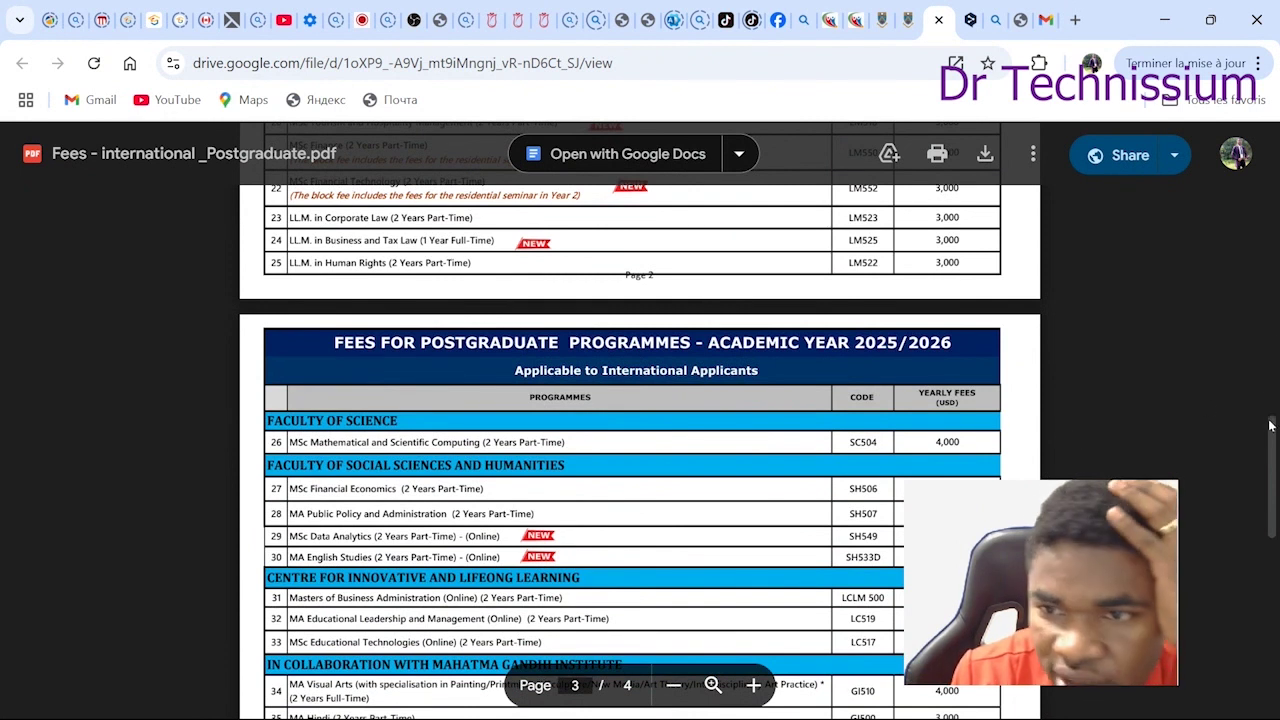
{"action": "left_click_drag", "start_coordinate": [1271, 427], "coordinate": [1276, 445]}
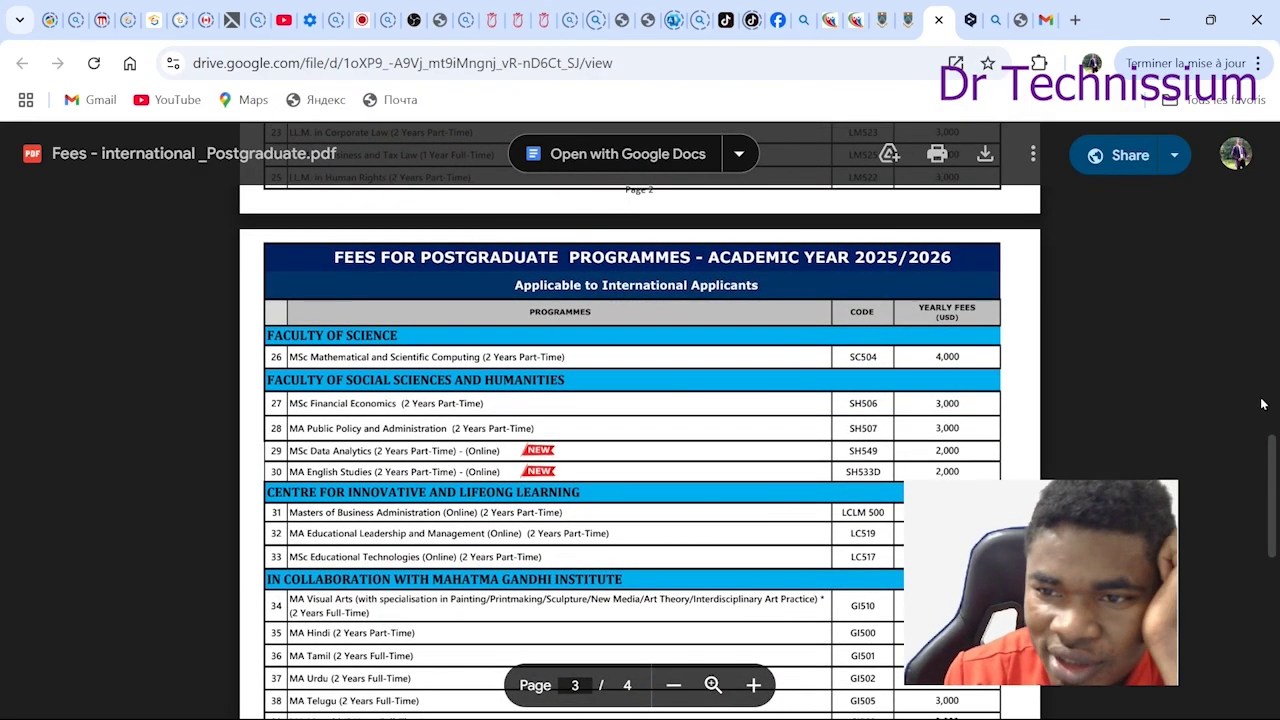
{"action": "scroll", "coordinate": [1271, 450], "scroll_direction": "down", "scroll_amount": 2}
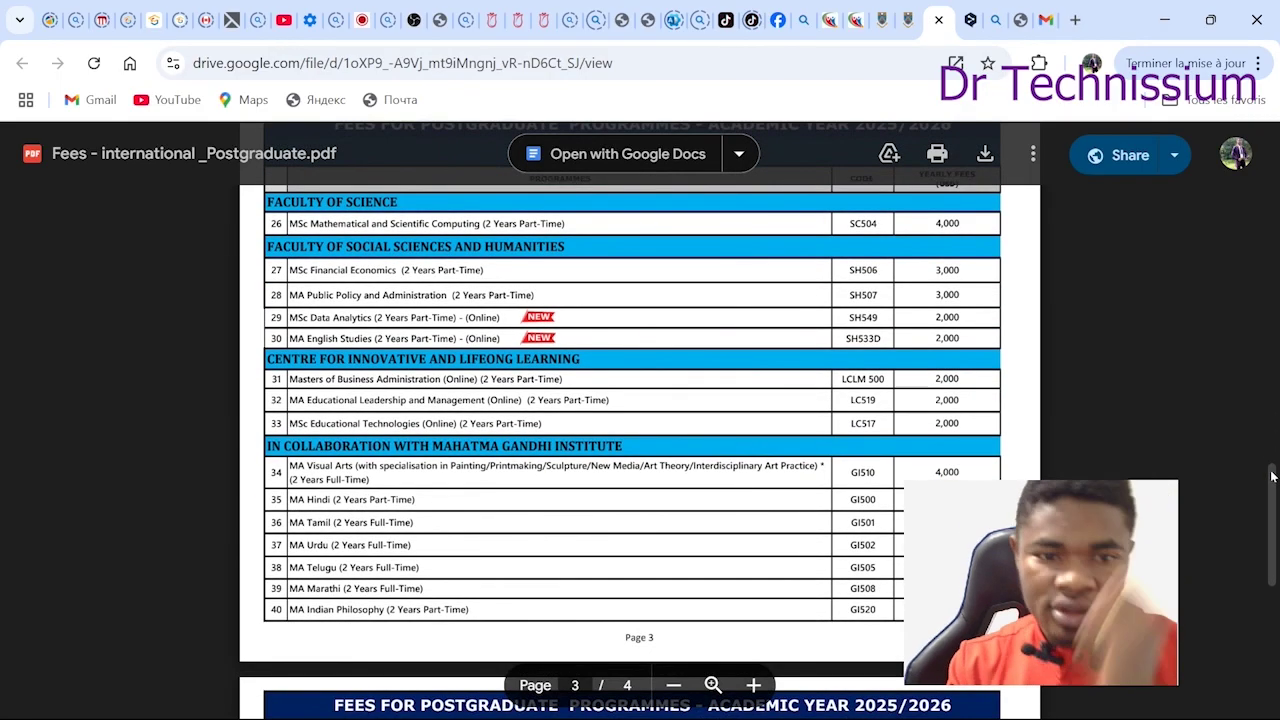
{"action": "left_click_drag", "start_coordinate": [1271, 476], "coordinate": [1268, 513]}
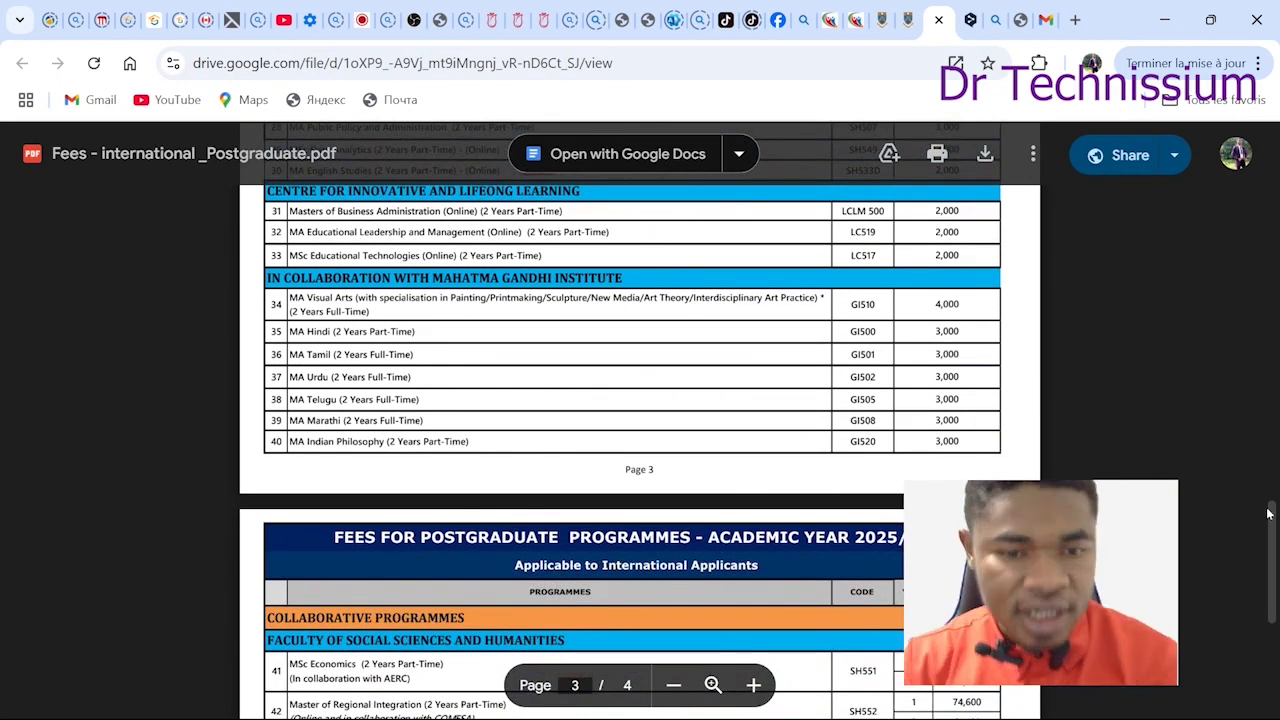
{"action": "left_click_drag", "start_coordinate": [1268, 513], "coordinate": [1264, 160]}
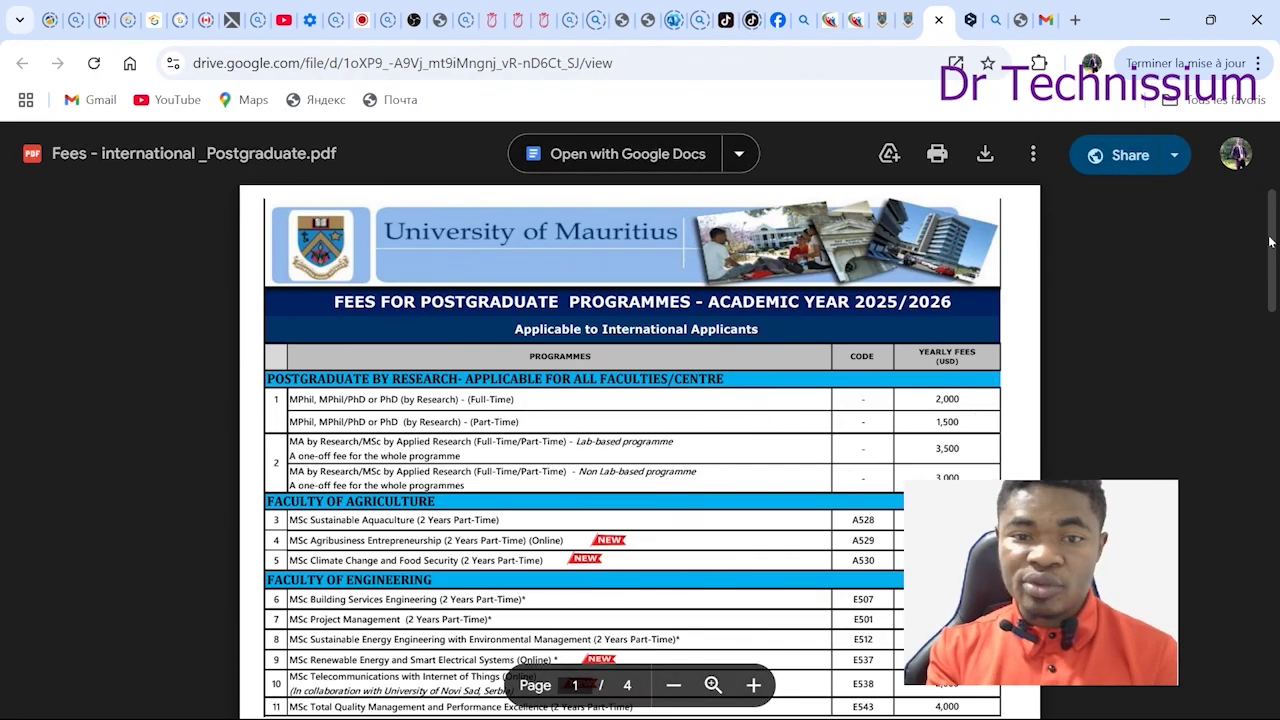
Scroll the postgraduate fees PDF through pages 1–4 to the collaborative programmes like MSc Economics.
{"action": "left_click_drag", "start_coordinate": [1270, 241], "coordinate": [1270, 285]}
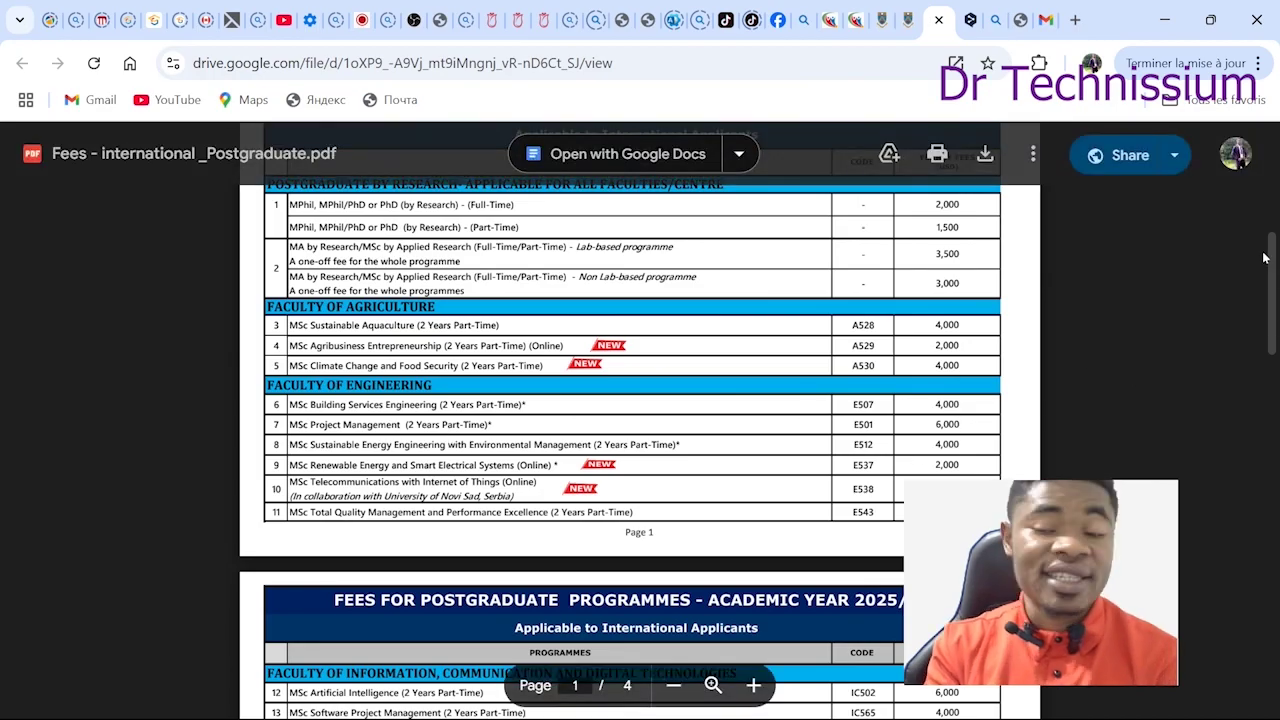
{"action": "left_click_drag", "start_coordinate": [1272, 261], "coordinate": [1277, 334]}
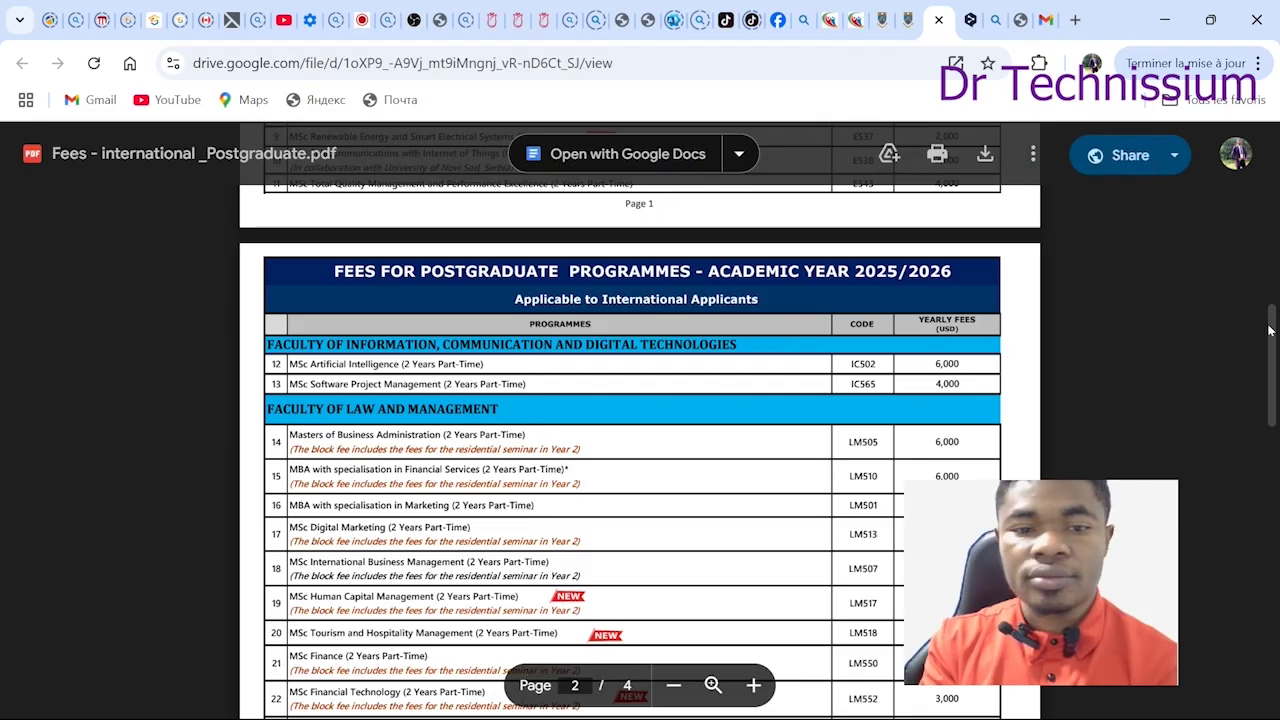
{"action": "left_click_drag", "start_coordinate": [1270, 330], "coordinate": [1269, 487]}
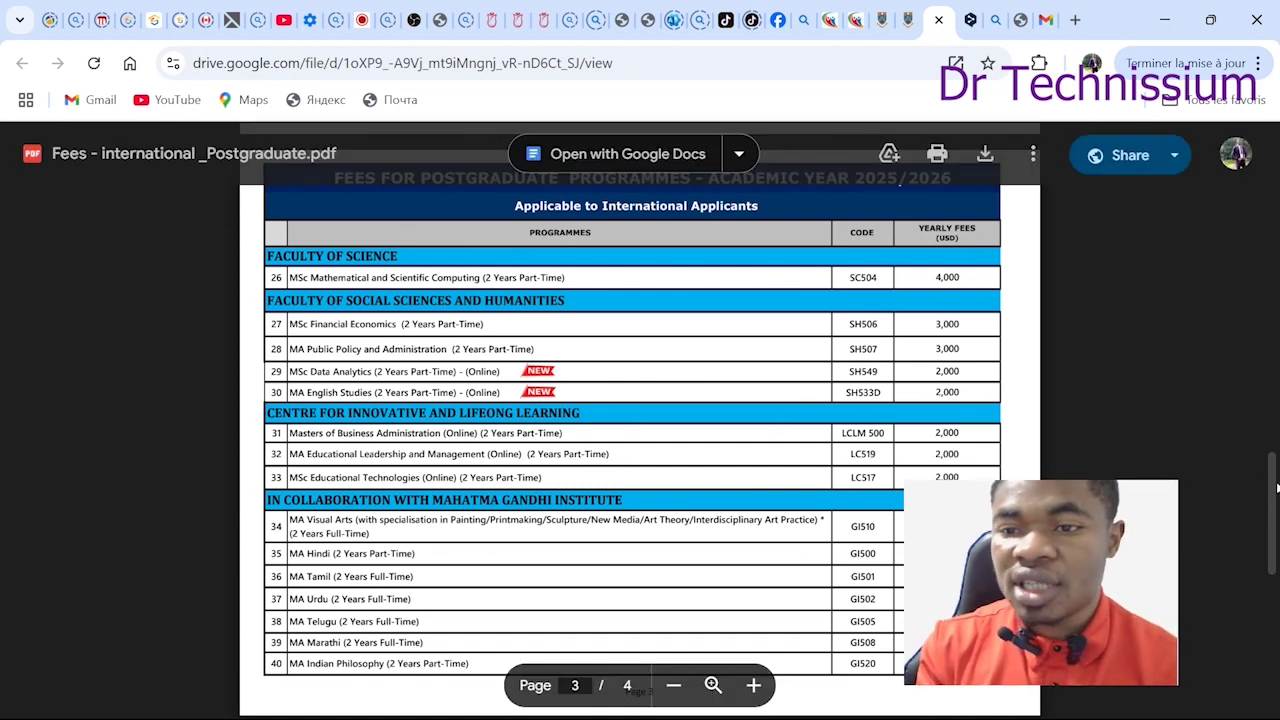
{"action": "left_click_drag", "start_coordinate": [1270, 479], "coordinate": [1240, 574]}
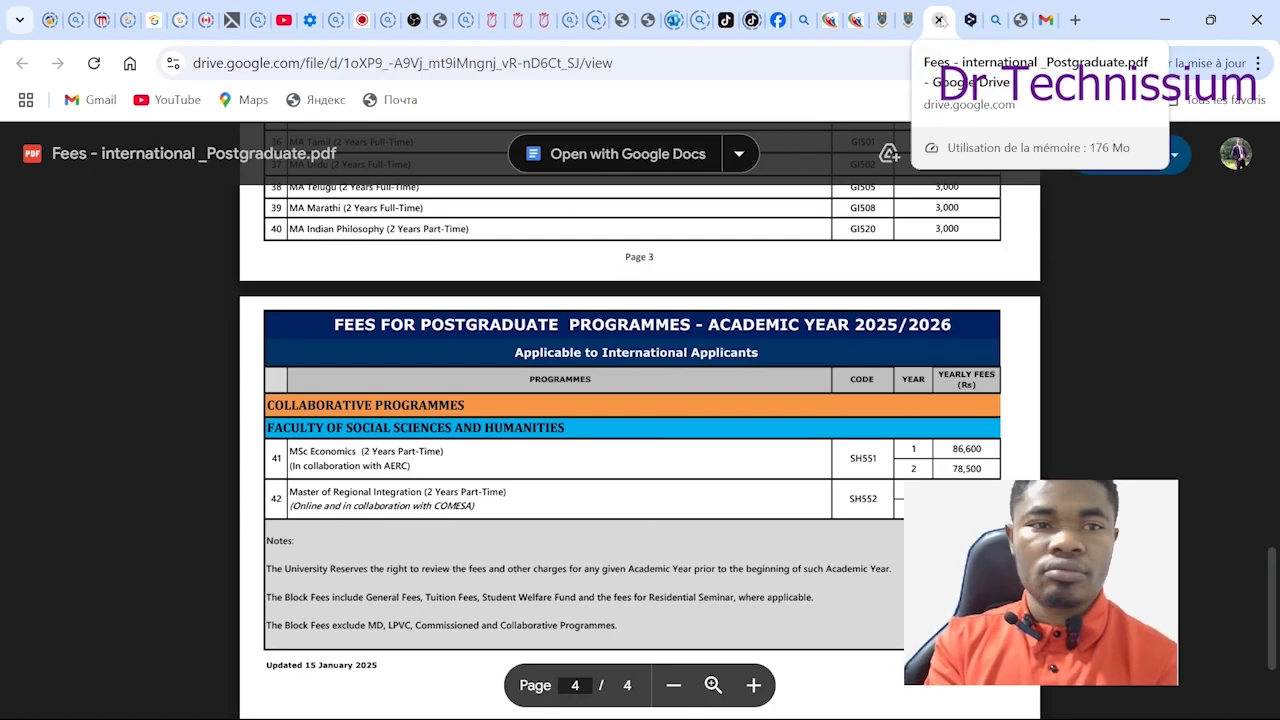
Close the fees PDF and fees page, then open Programme Details from the July 2025 intake page.
{"action": "left_click", "coordinate": [939, 20]}
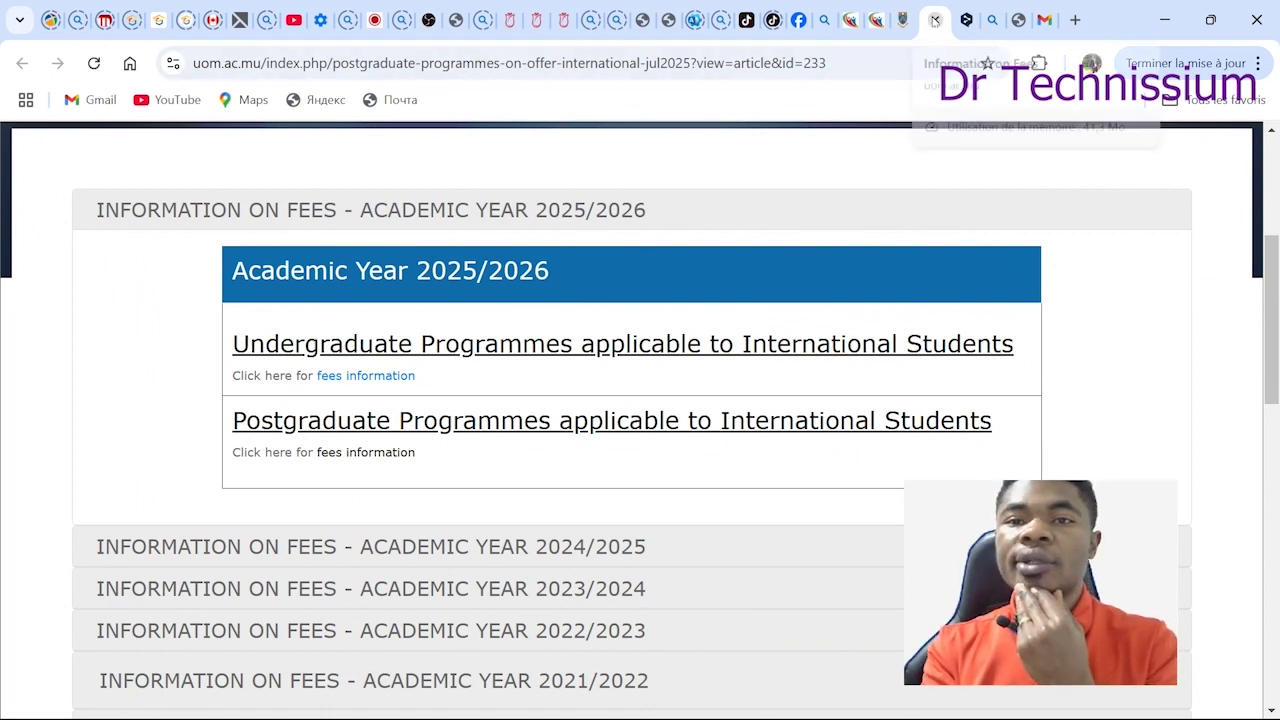
{"action": "left_click", "coordinate": [935, 20]}
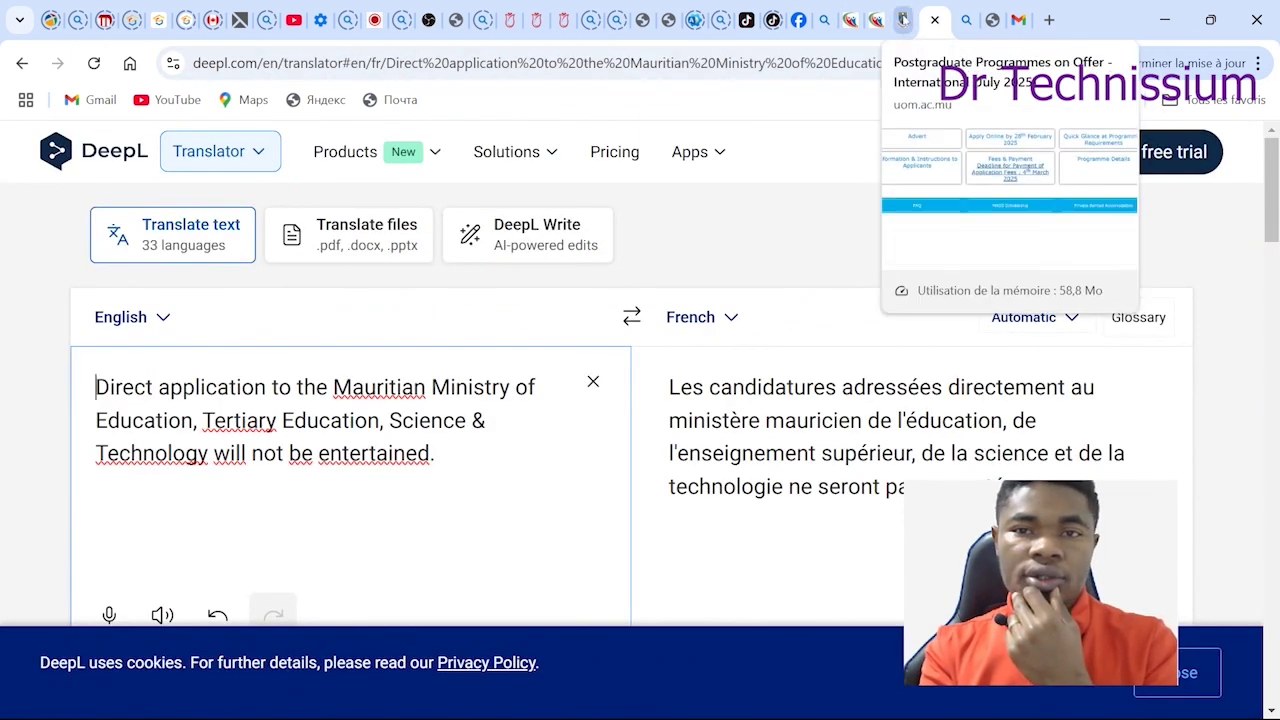
{"action": "left_click", "coordinate": [903, 20]}
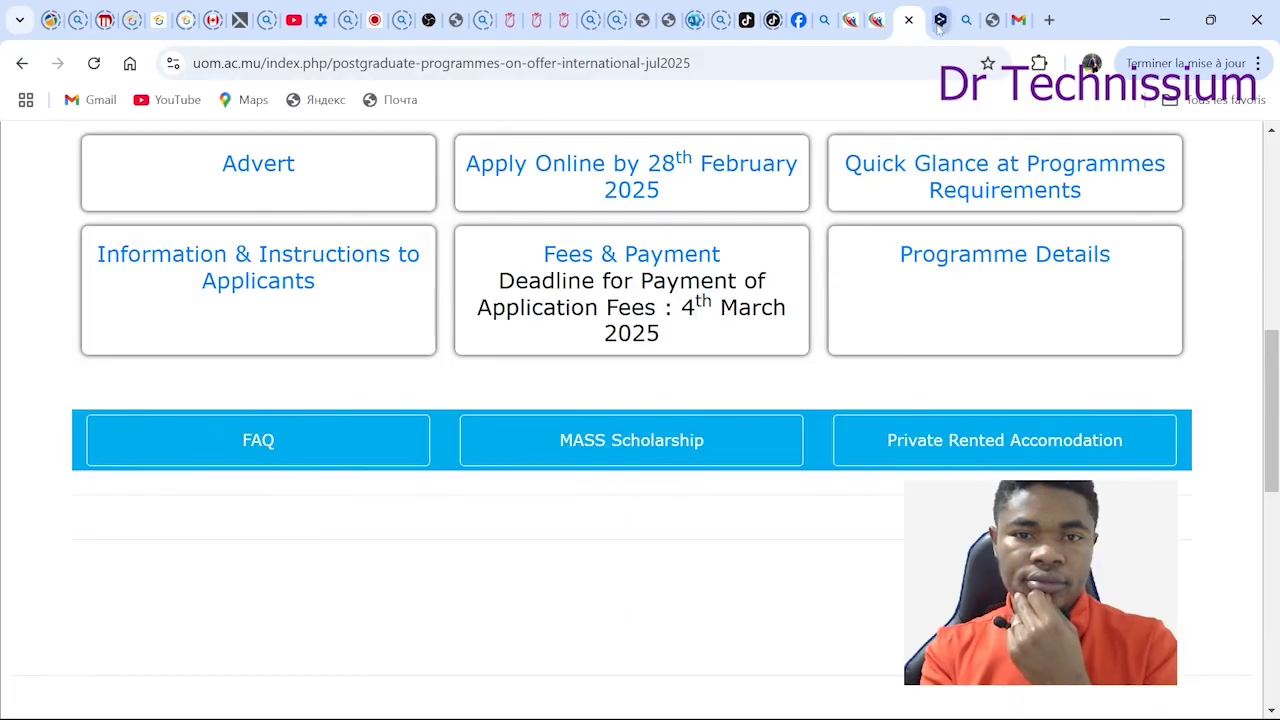
{"action": "mouse_move", "coordinate": [938, 28]}
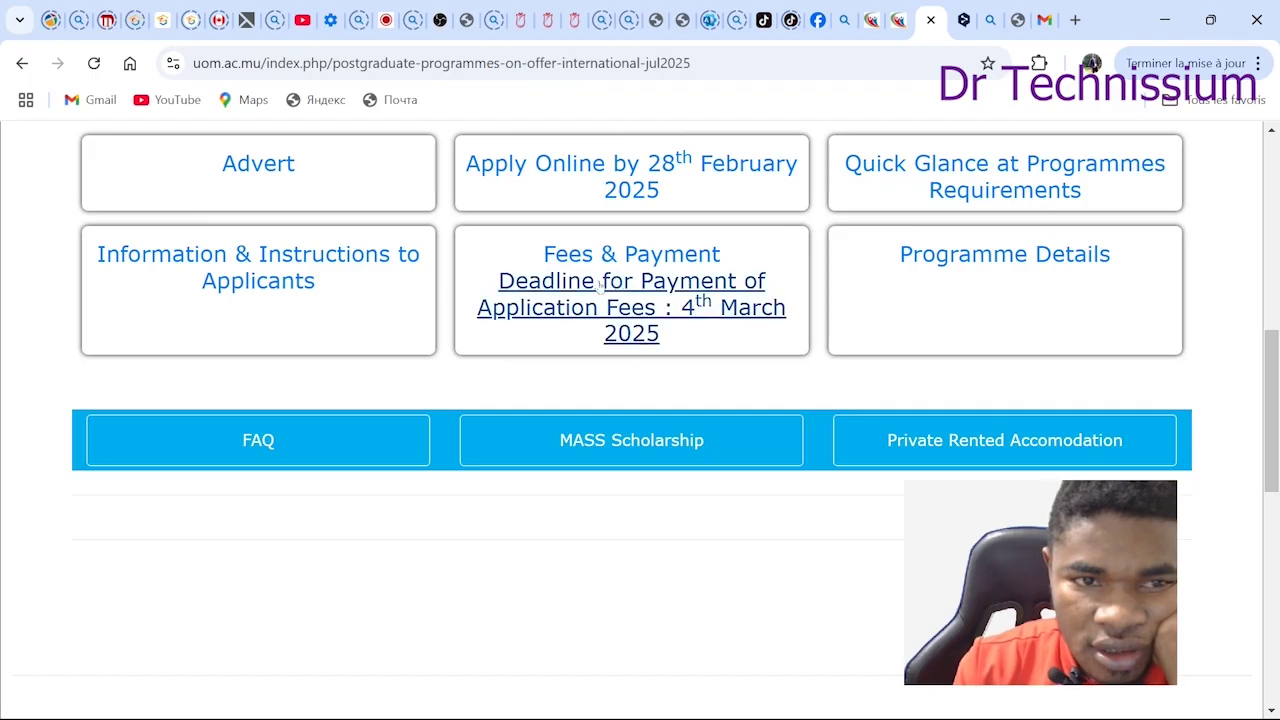
{"action": "left_click", "coordinate": [970, 262]}
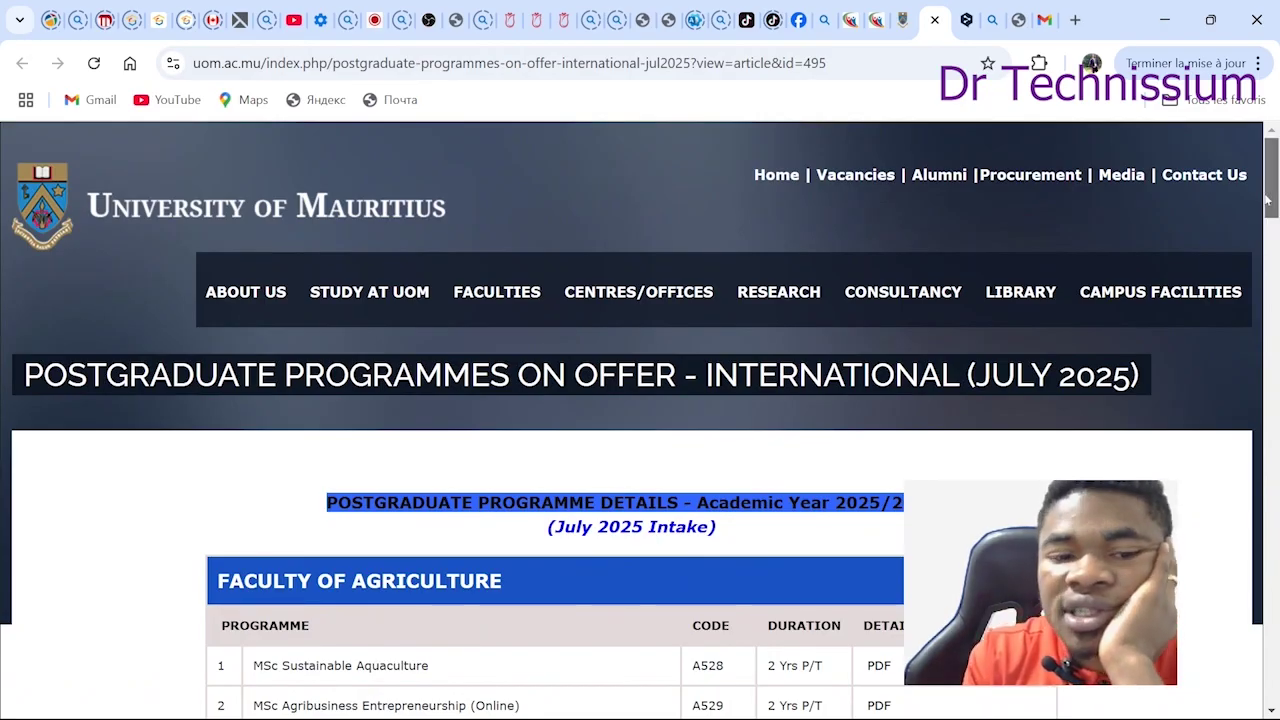
Scroll to Faculty of Science and open the PDF for MSc Mathematical and Scientific Computing (SC504).
{"action": "scroll", "coordinate": [1274, 238], "scroll_direction": "down", "scroll_amount": 3}
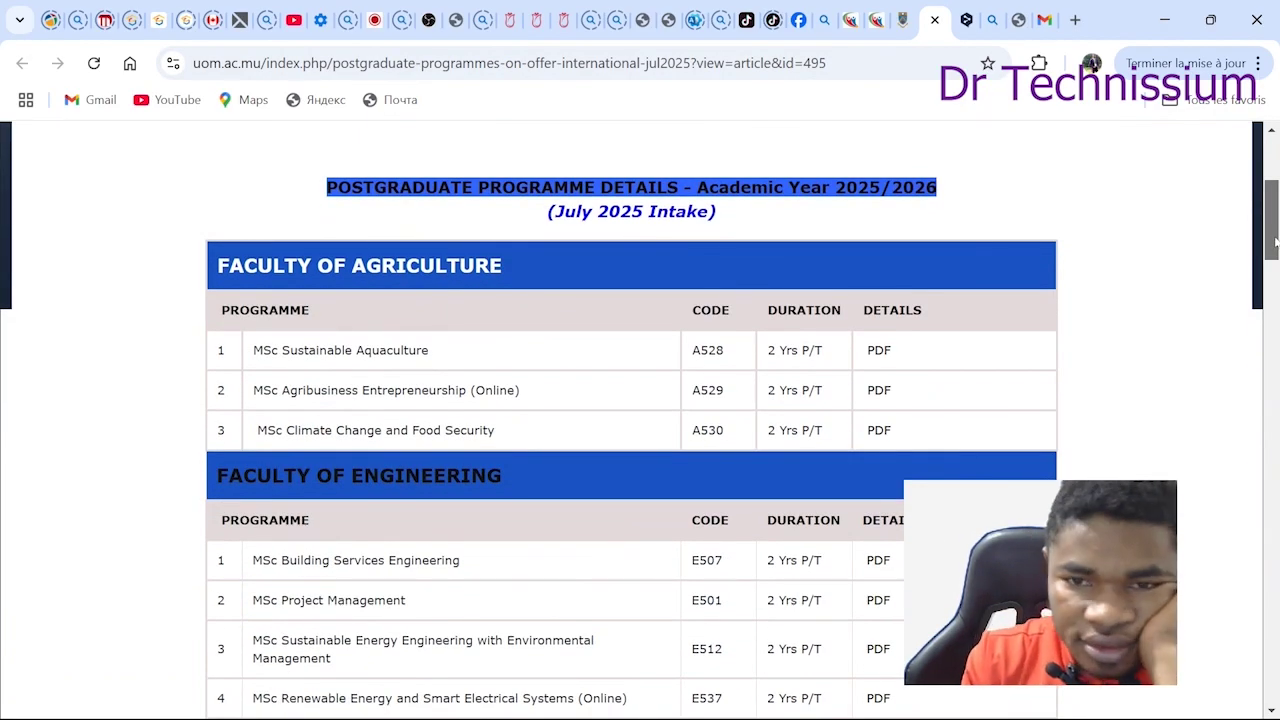
{"action": "scroll", "coordinate": [1274, 238], "scroll_direction": "down", "scroll_amount": 1}
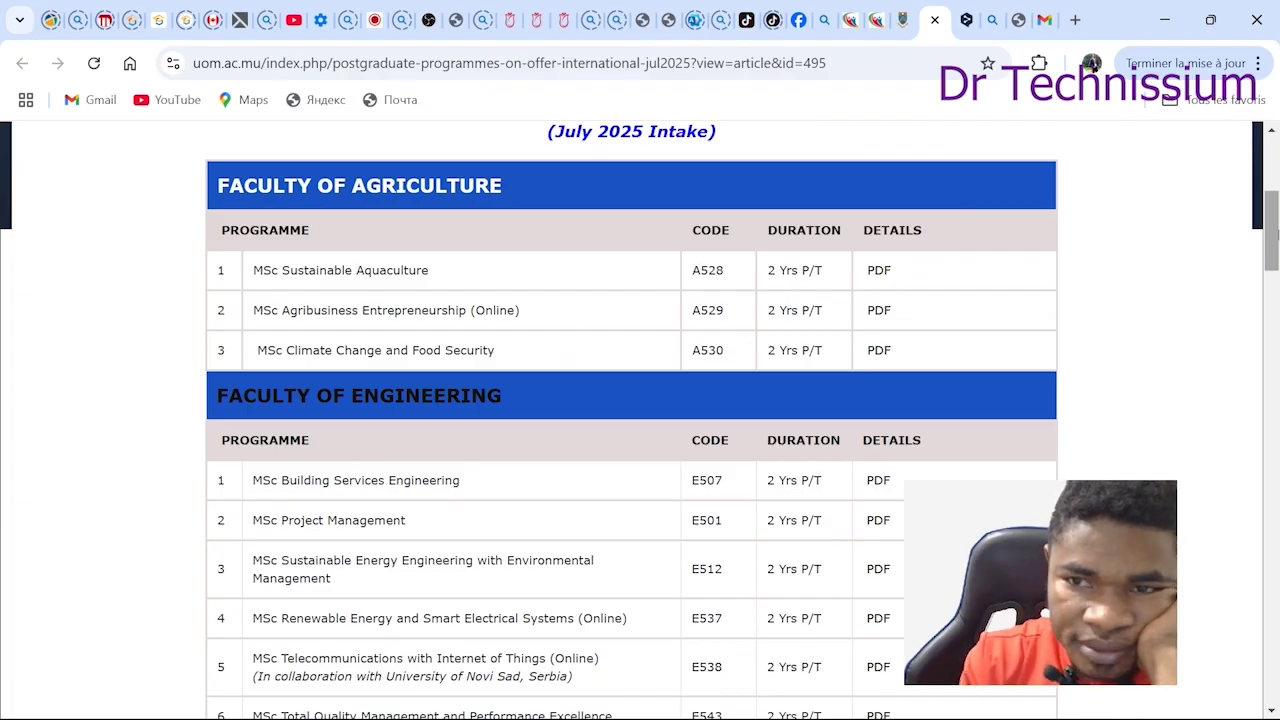
{"action": "left_click_drag", "start_coordinate": [1275, 213], "coordinate": [1243, 424]}
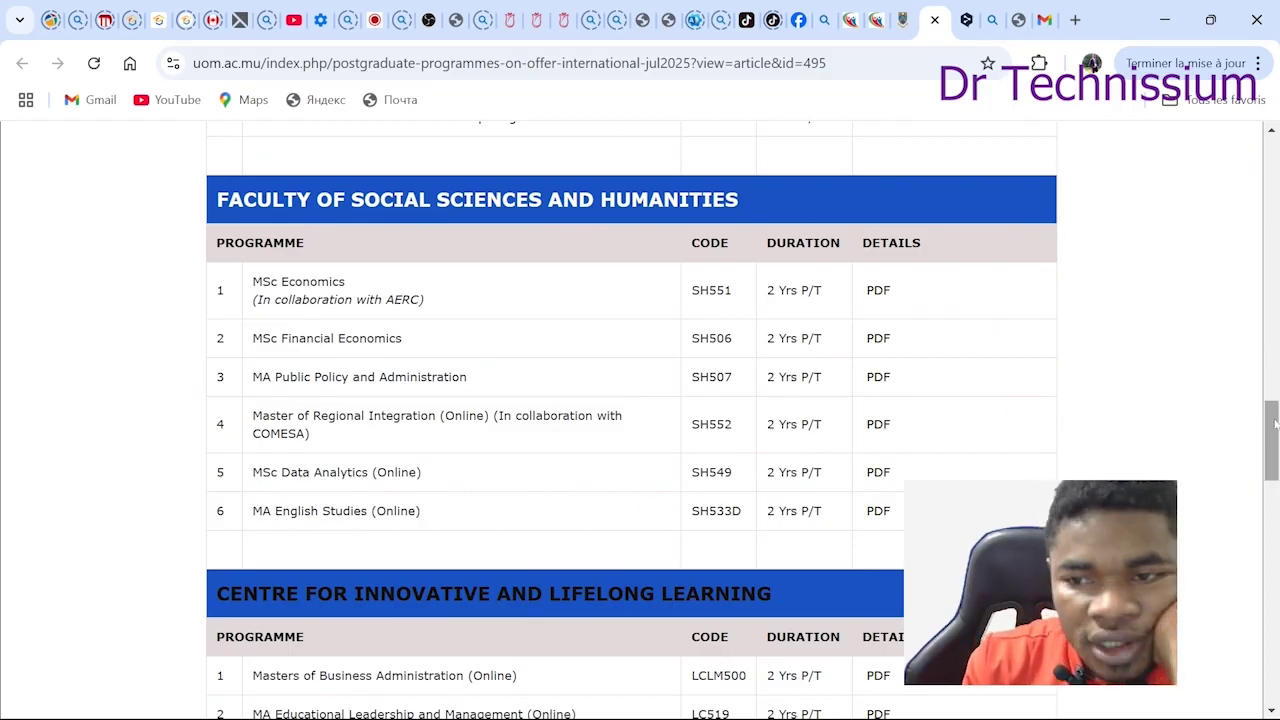
{"action": "mouse_move", "coordinate": [1275, 426]}
{"action": "left_mouse_down"}
{"action": "mouse_move", "coordinate": [1270, 572]}
{"action": "mouse_move", "coordinate": [1273, 357]}
{"action": "mouse_move", "coordinate": [1275, 420]}
{"action": "left_mouse_up"}
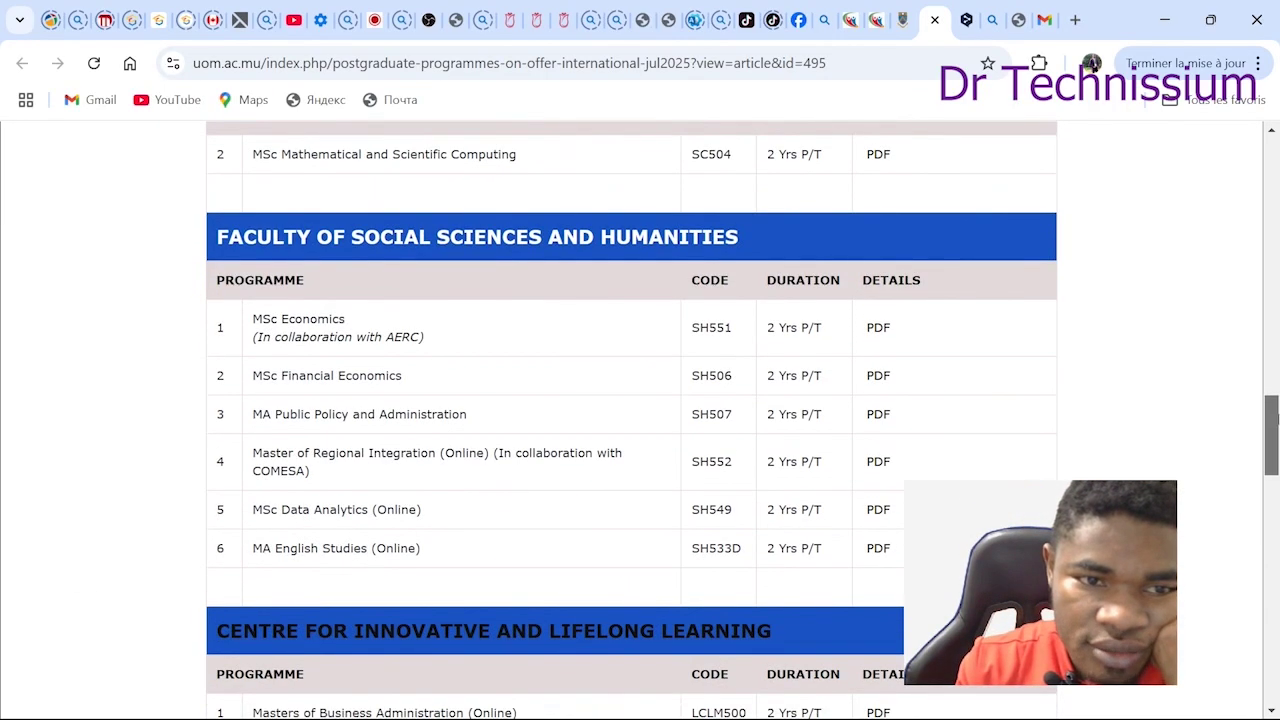
{"action": "scroll", "coordinate": [1275, 420], "scroll_direction": "up", "scroll_amount": 3}
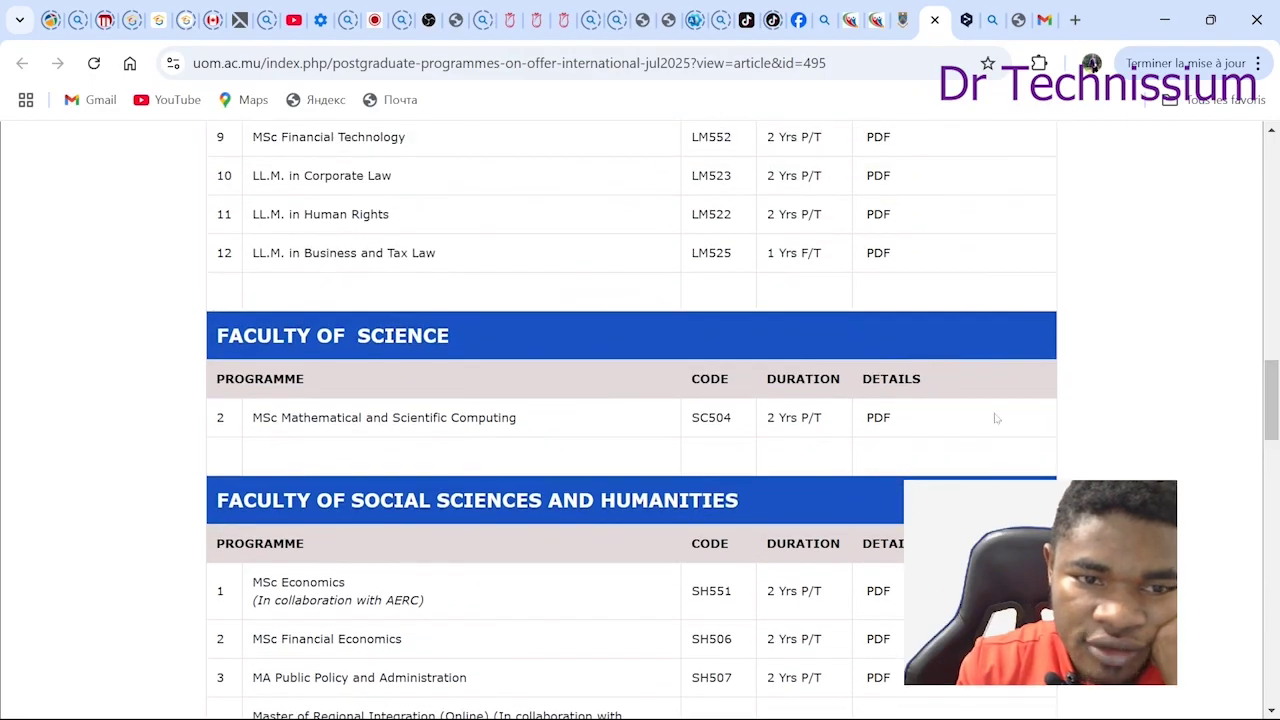
{"action": "left_click", "coordinate": [879, 418]}
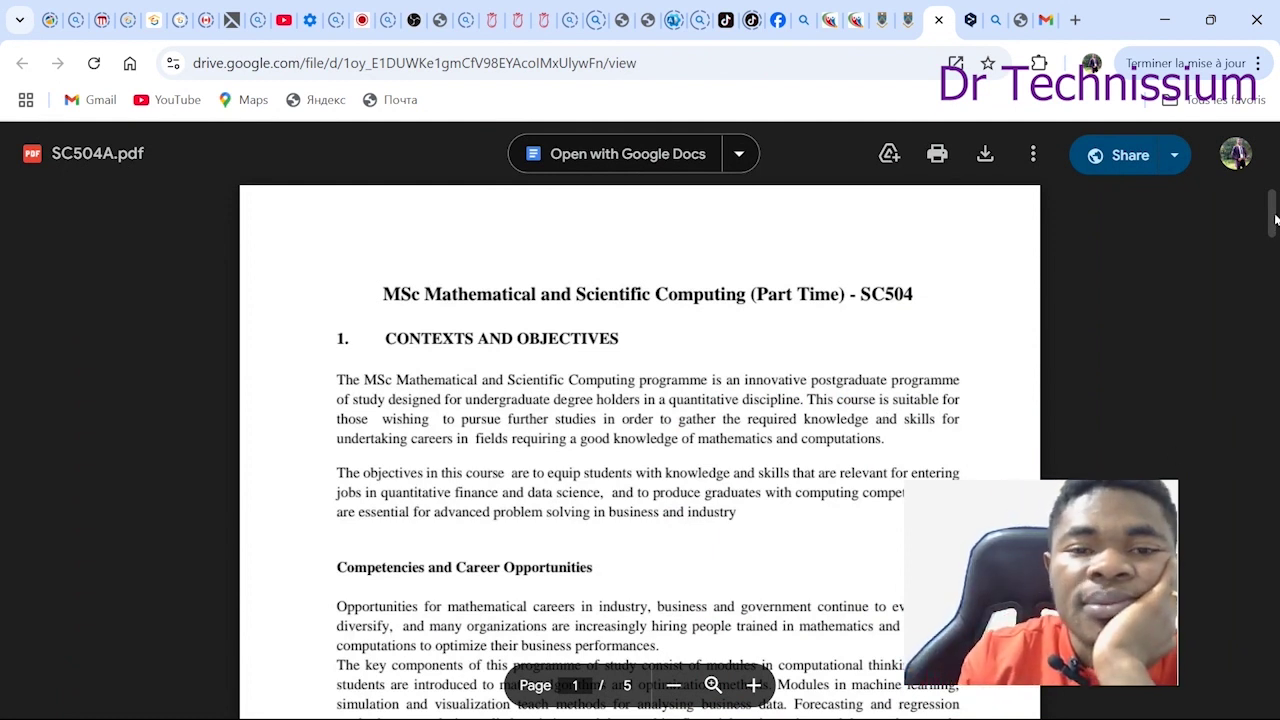
Scroll through all five pages of SC504A.pdf, return to page 1, and close it.
{"action": "left_click_drag", "start_coordinate": [1275, 218], "coordinate": [1272, 446]}
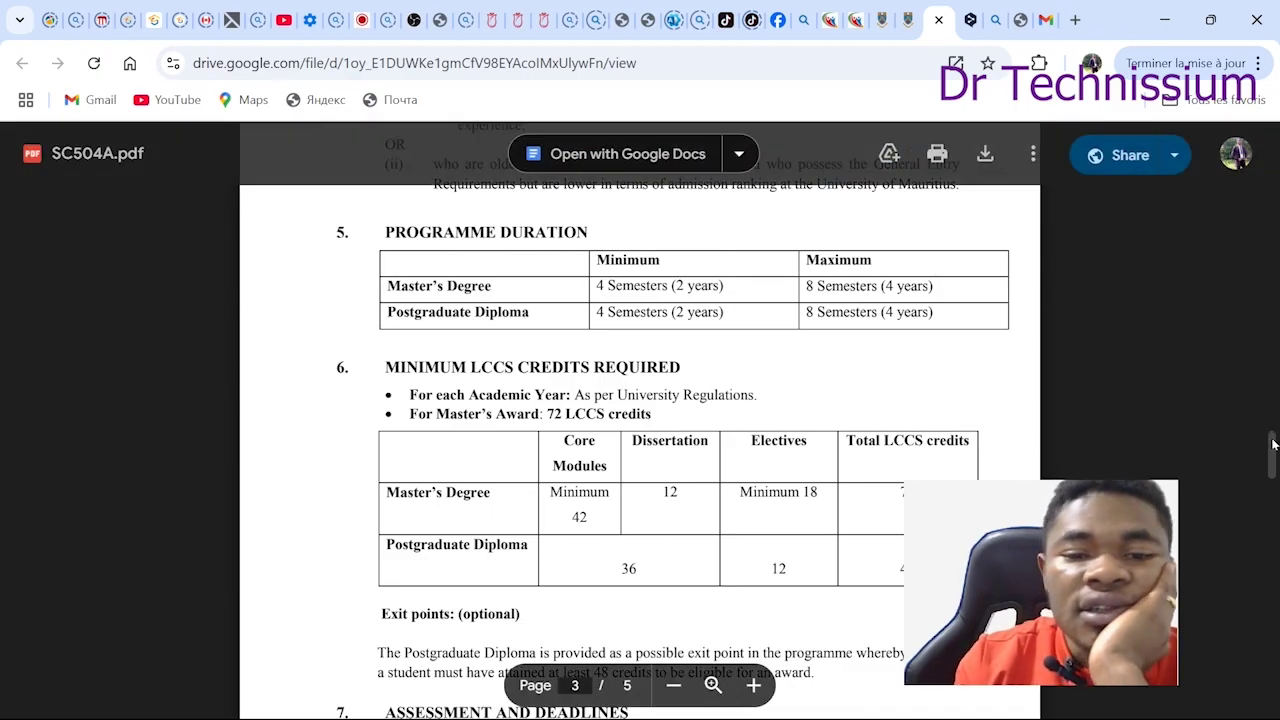
{"action": "left_click_drag", "start_coordinate": [1273, 444], "coordinate": [1261, 552]}
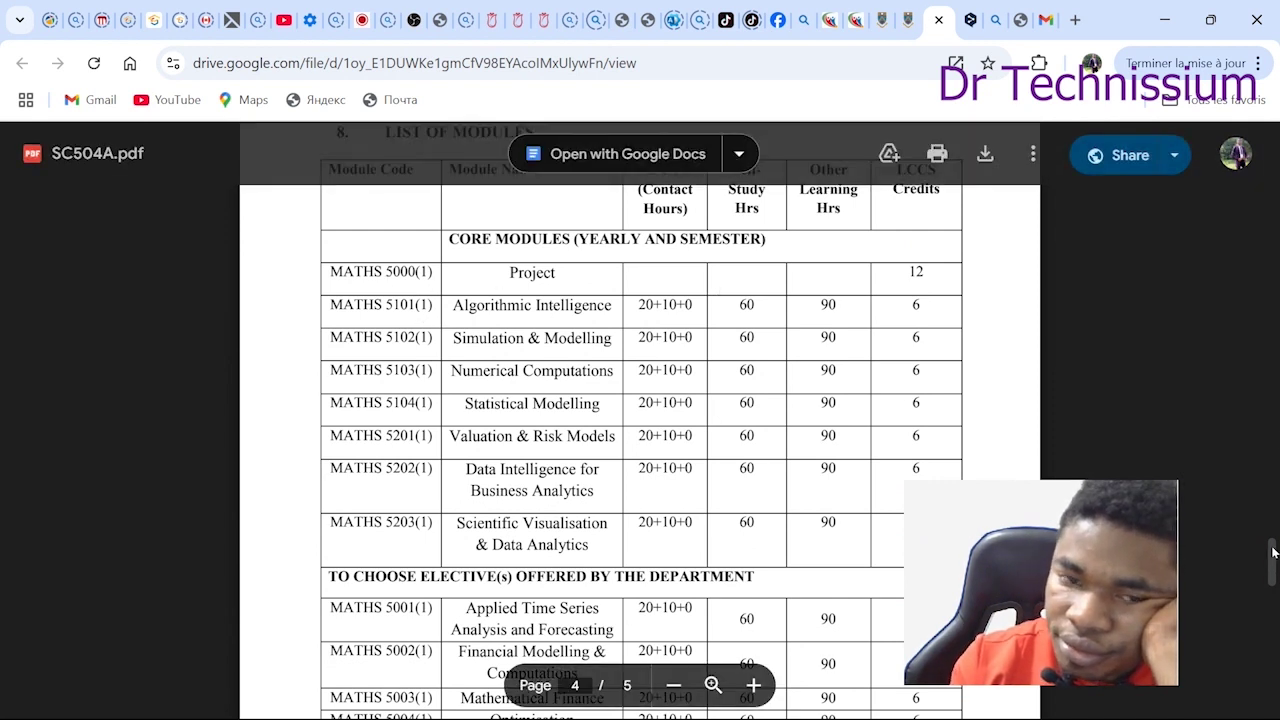
{"action": "left_click_drag", "start_coordinate": [1273, 553], "coordinate": [1273, 642]}
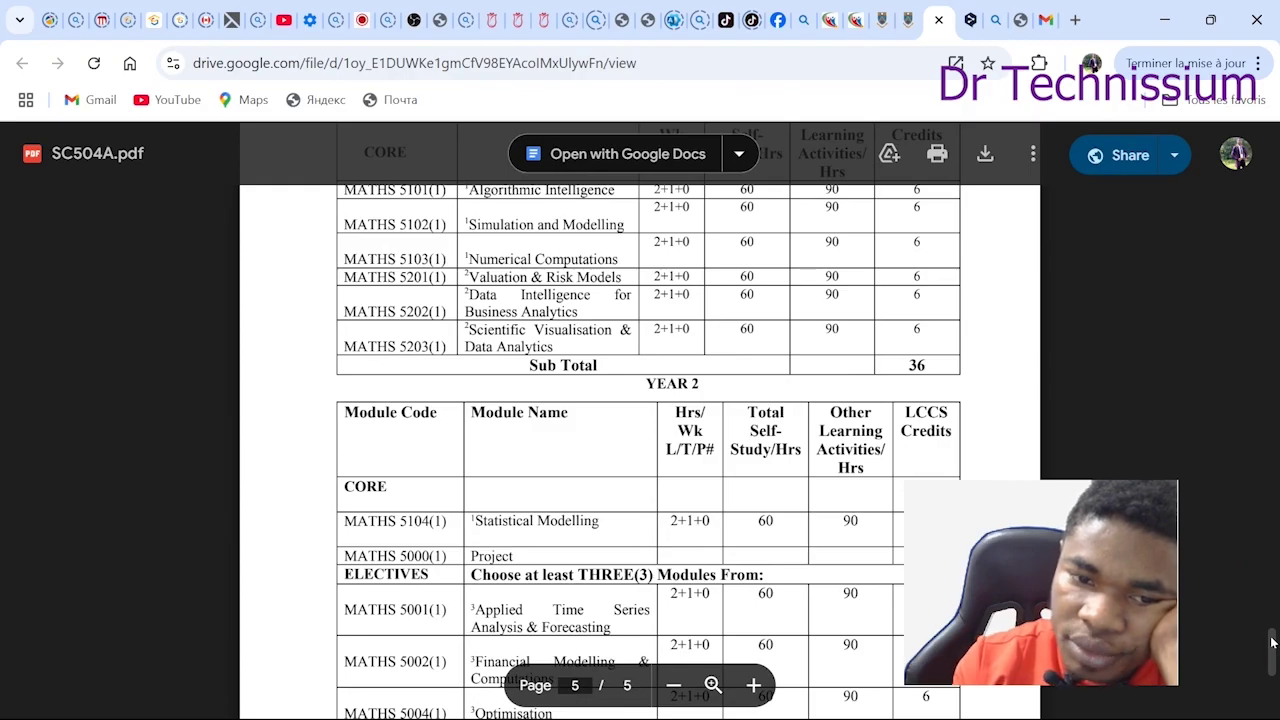
{"action": "left_click_drag", "start_coordinate": [1273, 642], "coordinate": [1255, 291]}
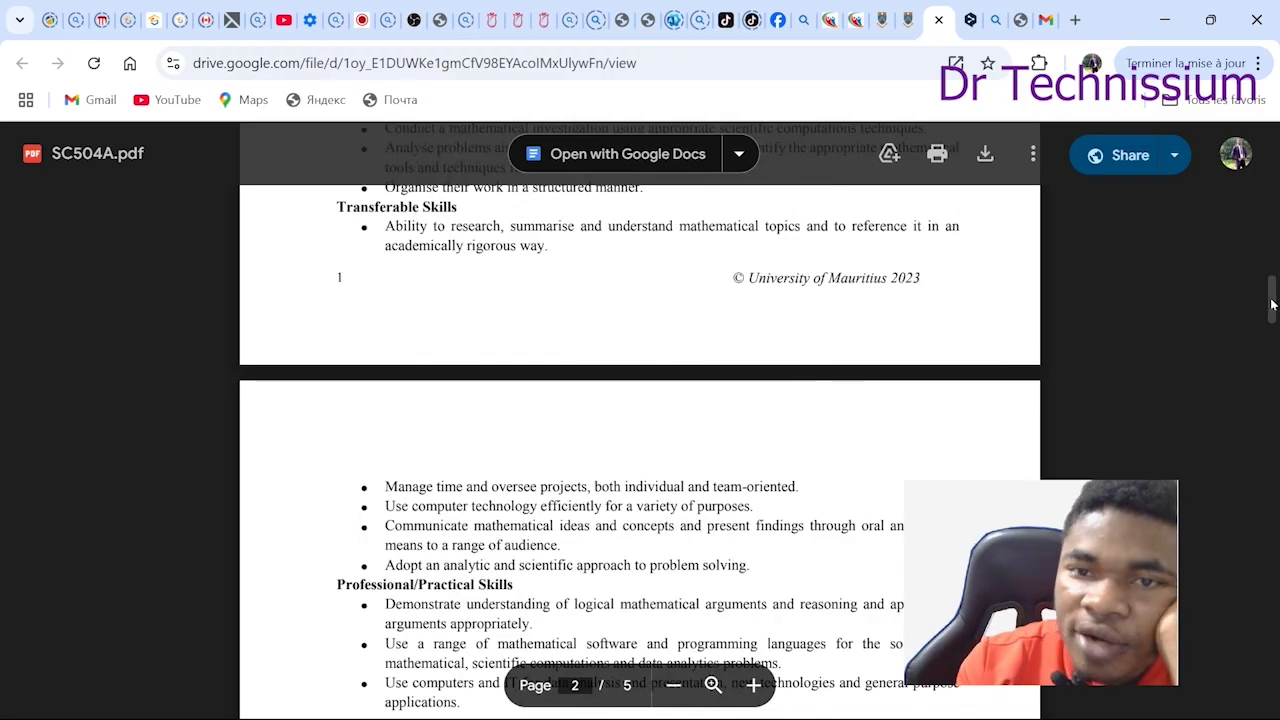
{"action": "left_click_drag", "start_coordinate": [1268, 288], "coordinate": [1266, 218]}
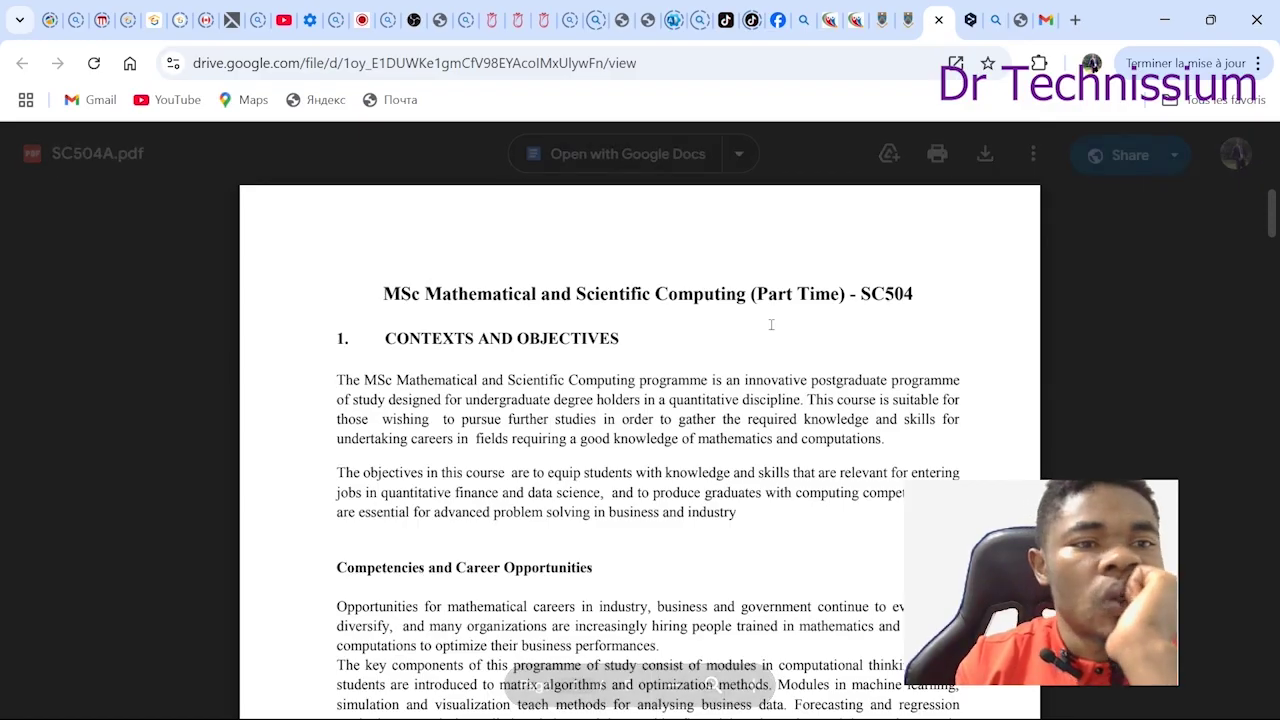
{"action": "left_click", "coordinate": [939, 20]}
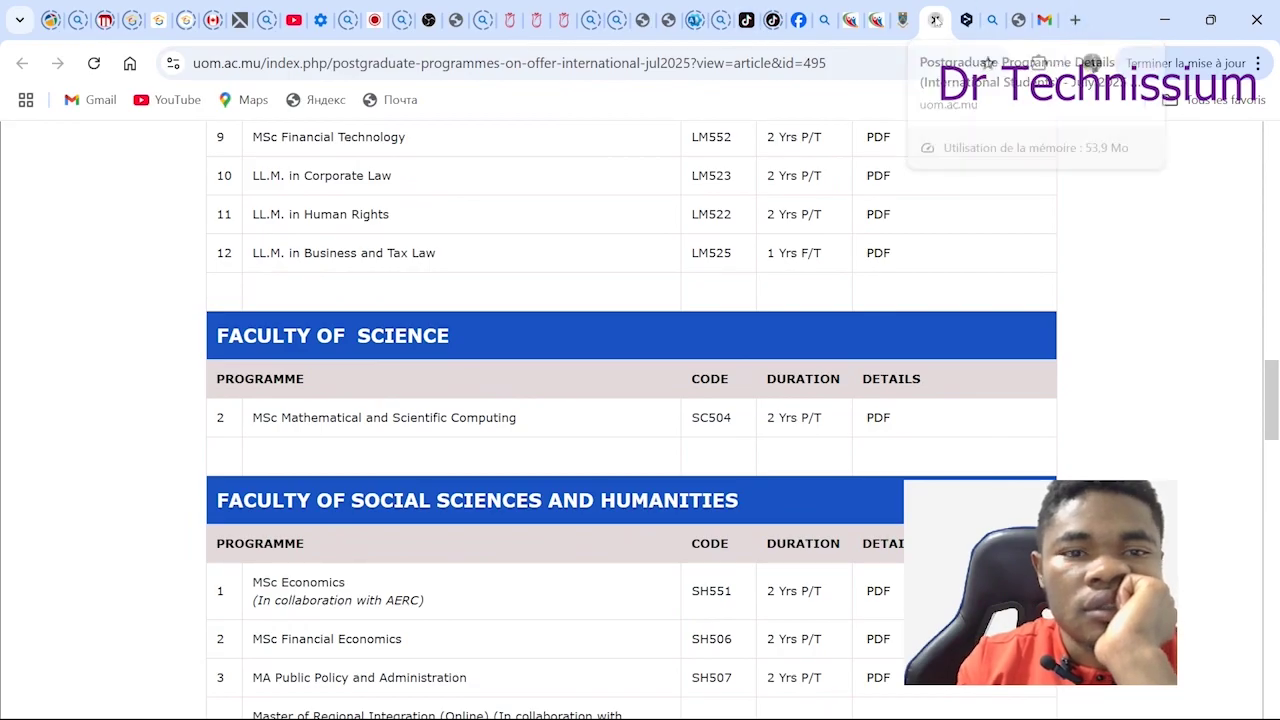
Close the duplicate programmes tab, clear DeepL's source text, and return to the UoM postgraduate page.
{"action": "left_click", "coordinate": [935, 20]}
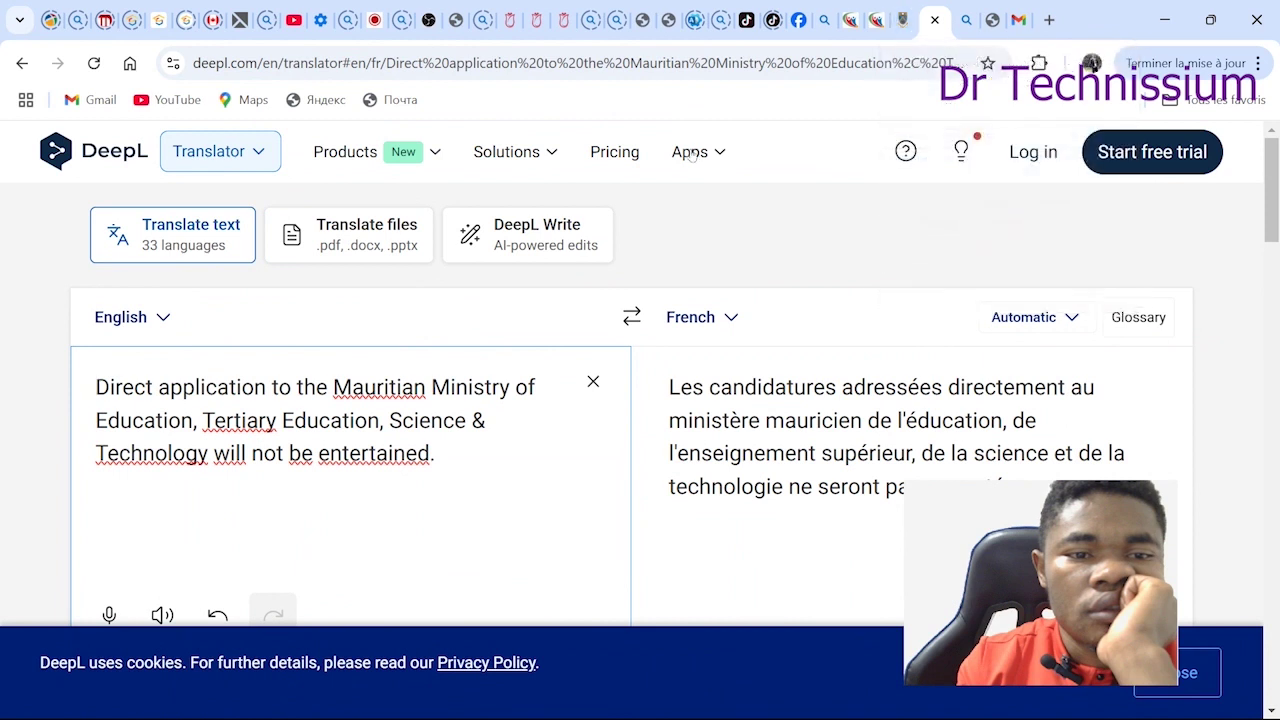
{"action": "left_click", "coordinate": [593, 381]}
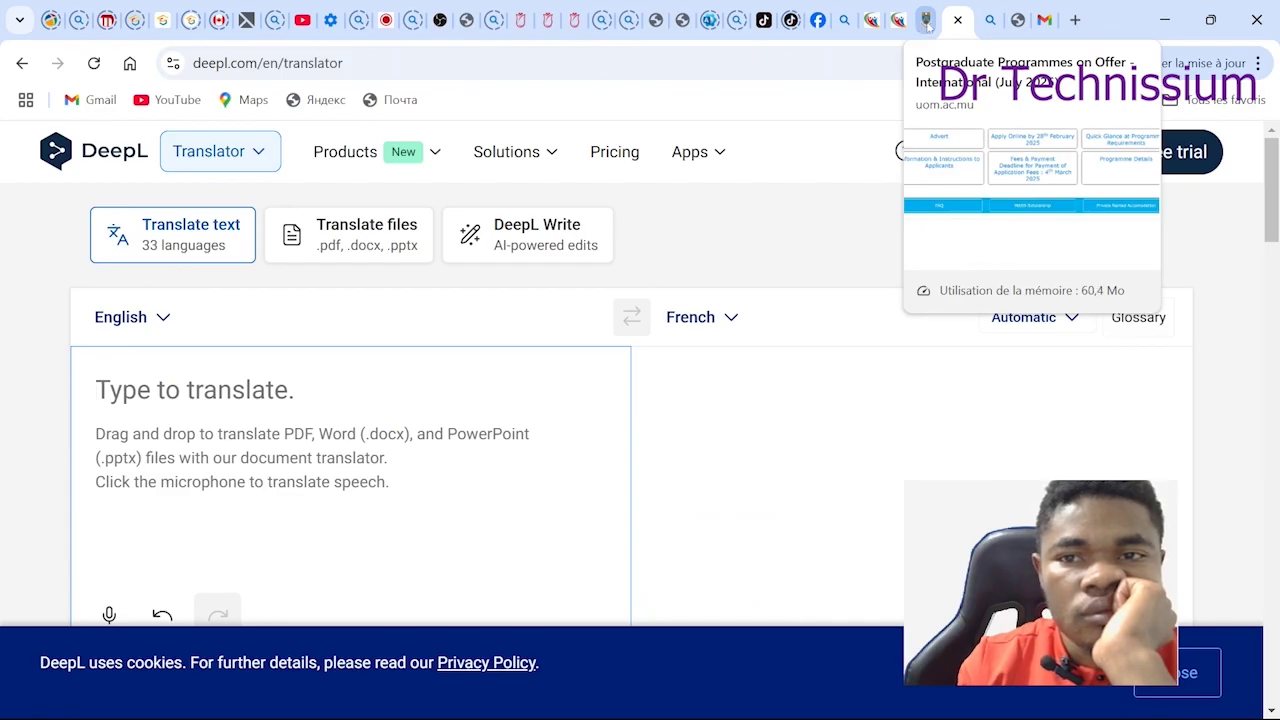
{"action": "left_click", "coordinate": [927, 20]}
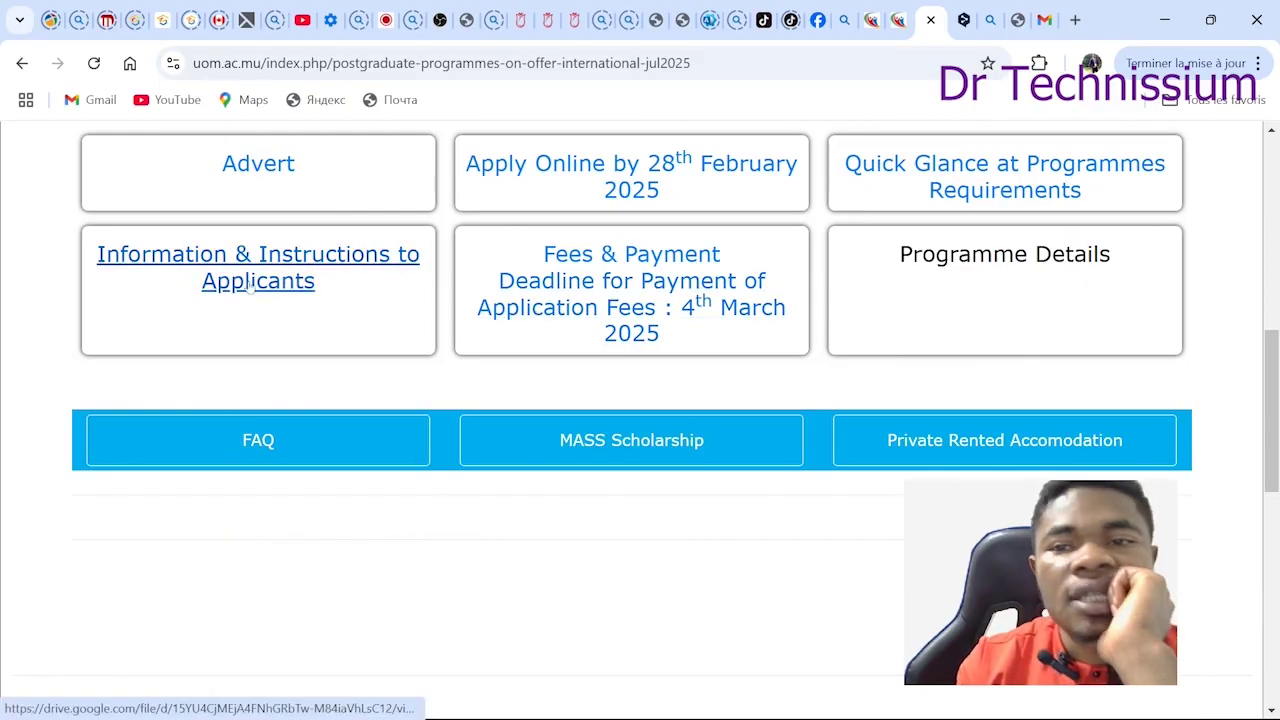
{"action": "left_click", "coordinate": [598, 176]}
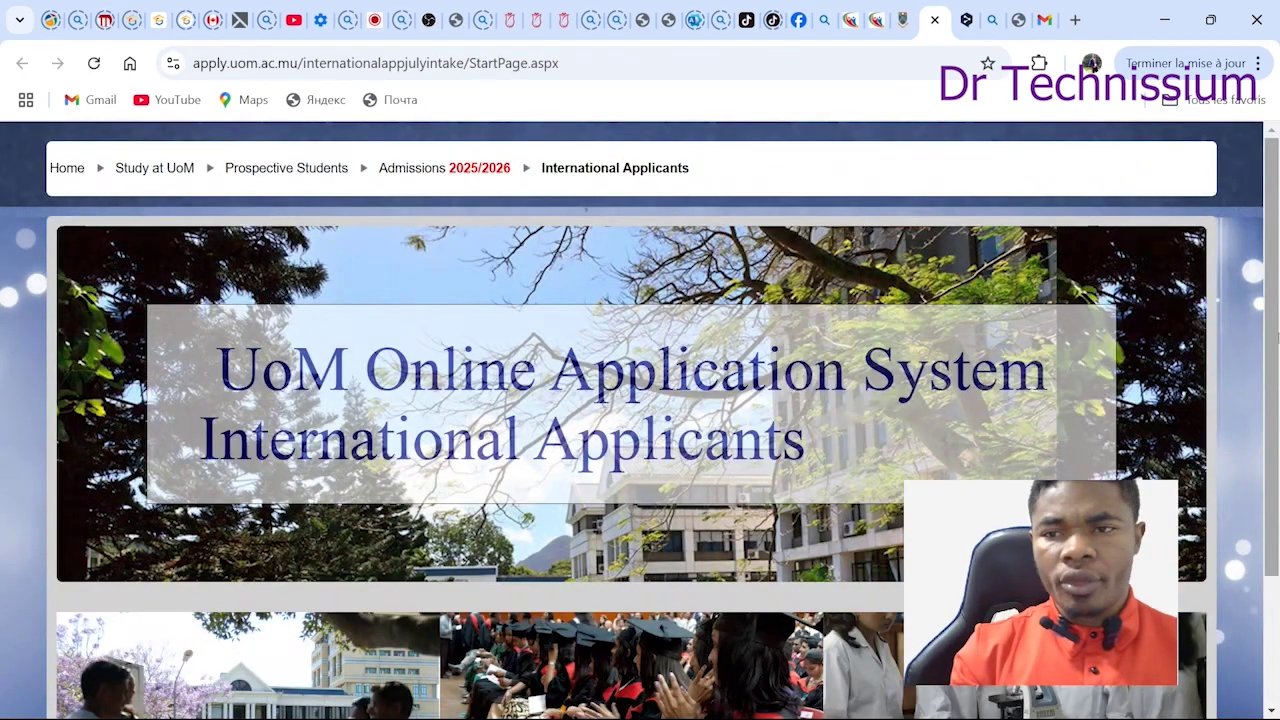
{"action": "scroll", "coordinate": [1273, 513], "scroll_direction": "down", "scroll_amount": 2}
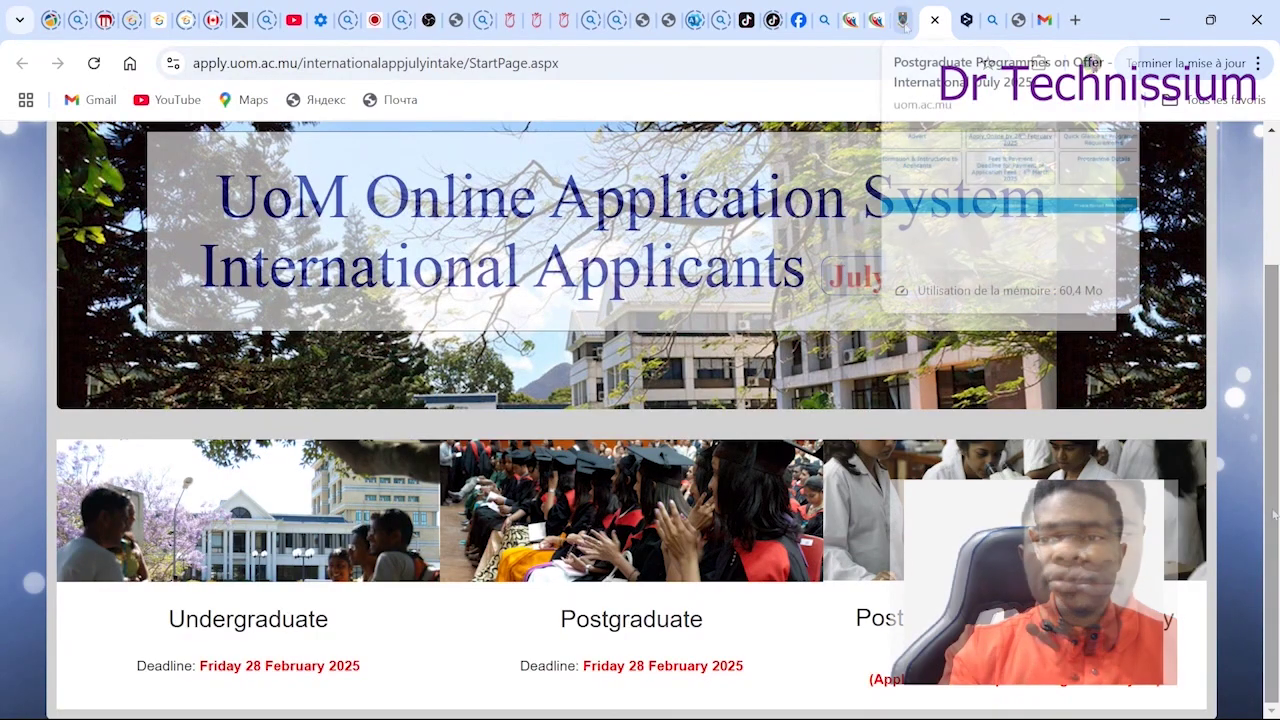
{"action": "left_click", "coordinate": [933, 20]}
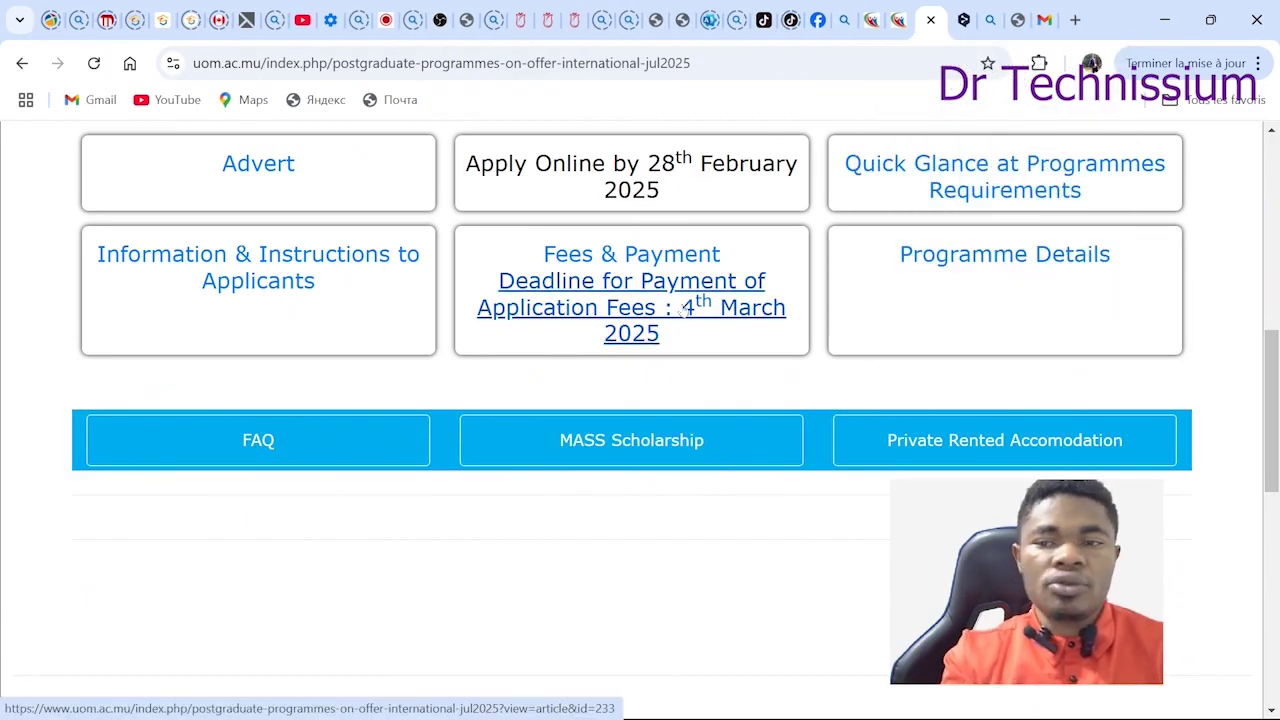
{"action": "mouse_move", "coordinate": [1070, 493]}
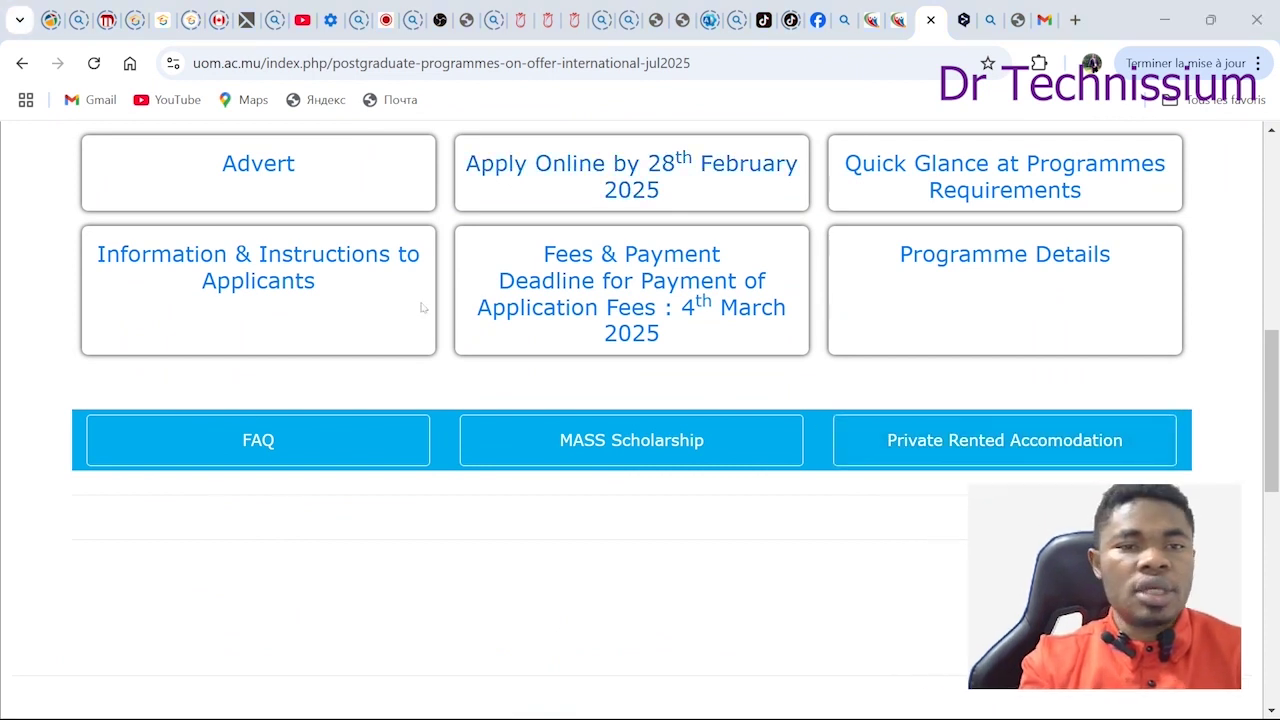
Open GuidelinesPGInternational.pdf from 'Information & Instructions to Applicants' and scroll a little into it.
{"action": "left_click", "coordinate": [258, 268]}
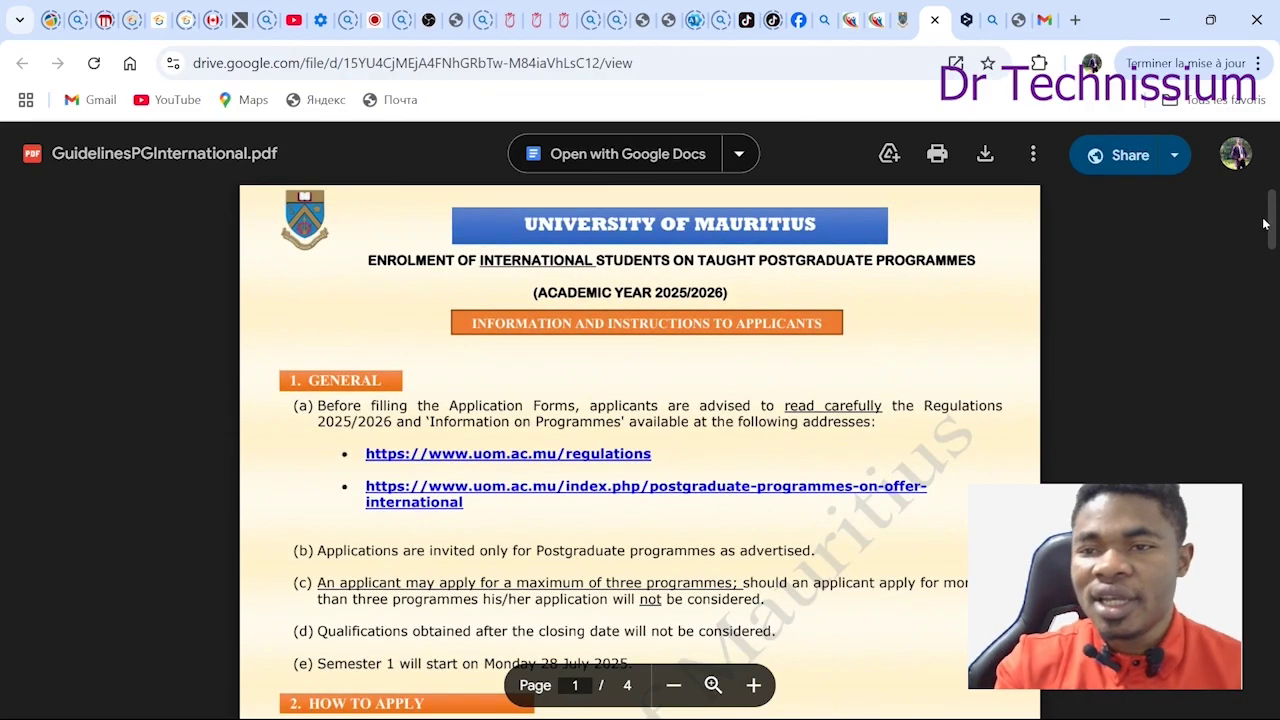
{"action": "left_click_drag", "start_coordinate": [1273, 227], "coordinate": [1274, 190]}
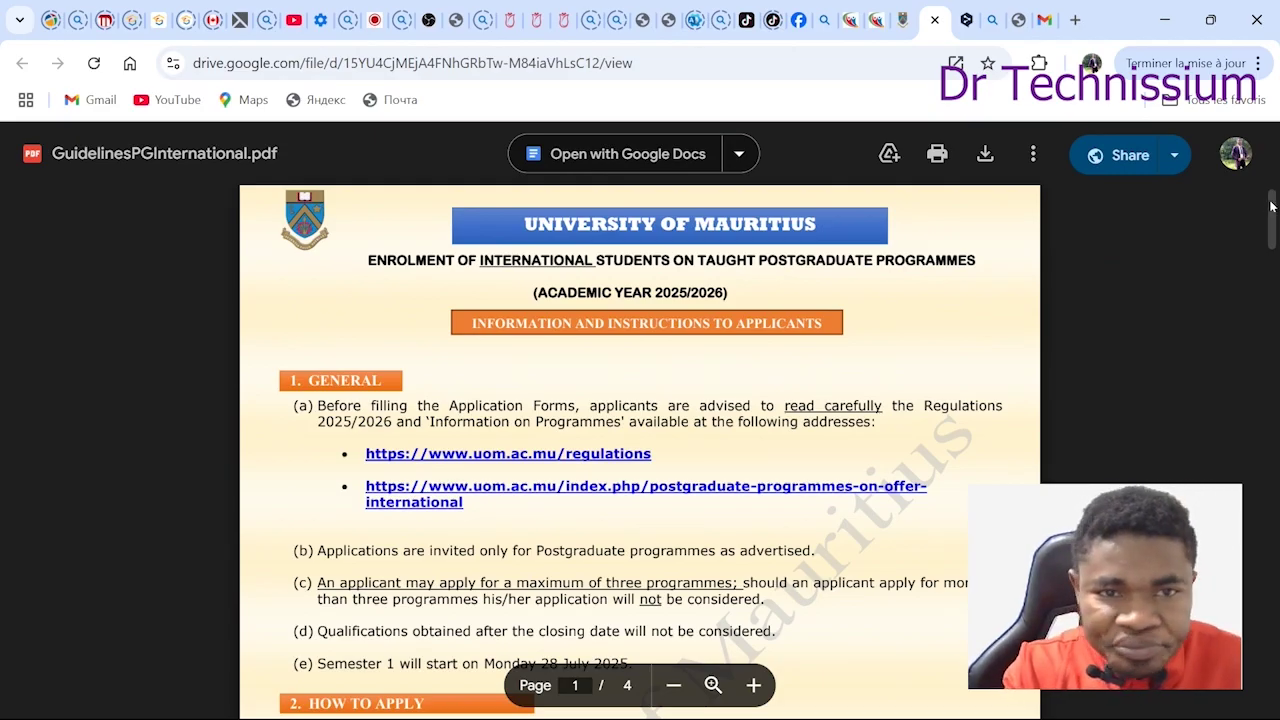
{"action": "scroll", "coordinate": [1277, 210], "scroll_direction": "down", "scroll_amount": 1}
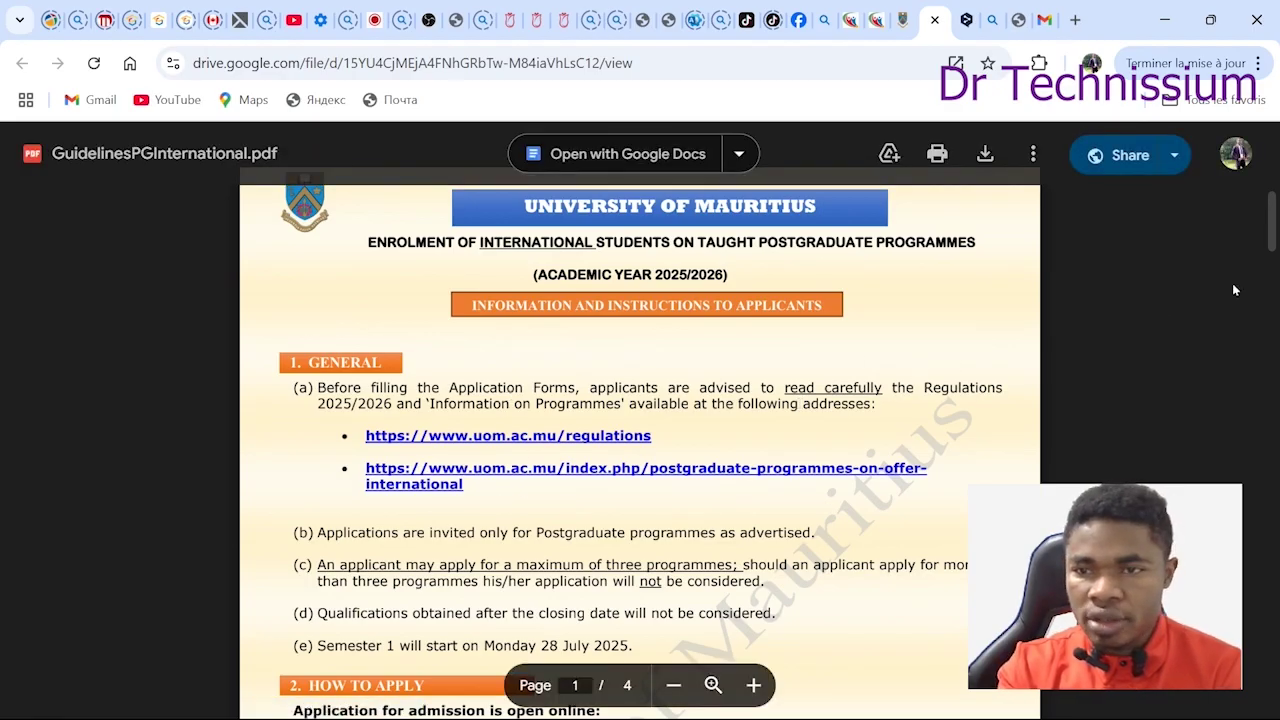
{"action": "scroll", "coordinate": [1276, 228], "scroll_direction": "down", "scroll_amount": 1}
{"action": "scroll", "coordinate": [1276, 230], "scroll_direction": "down", "scroll_amount": 1}
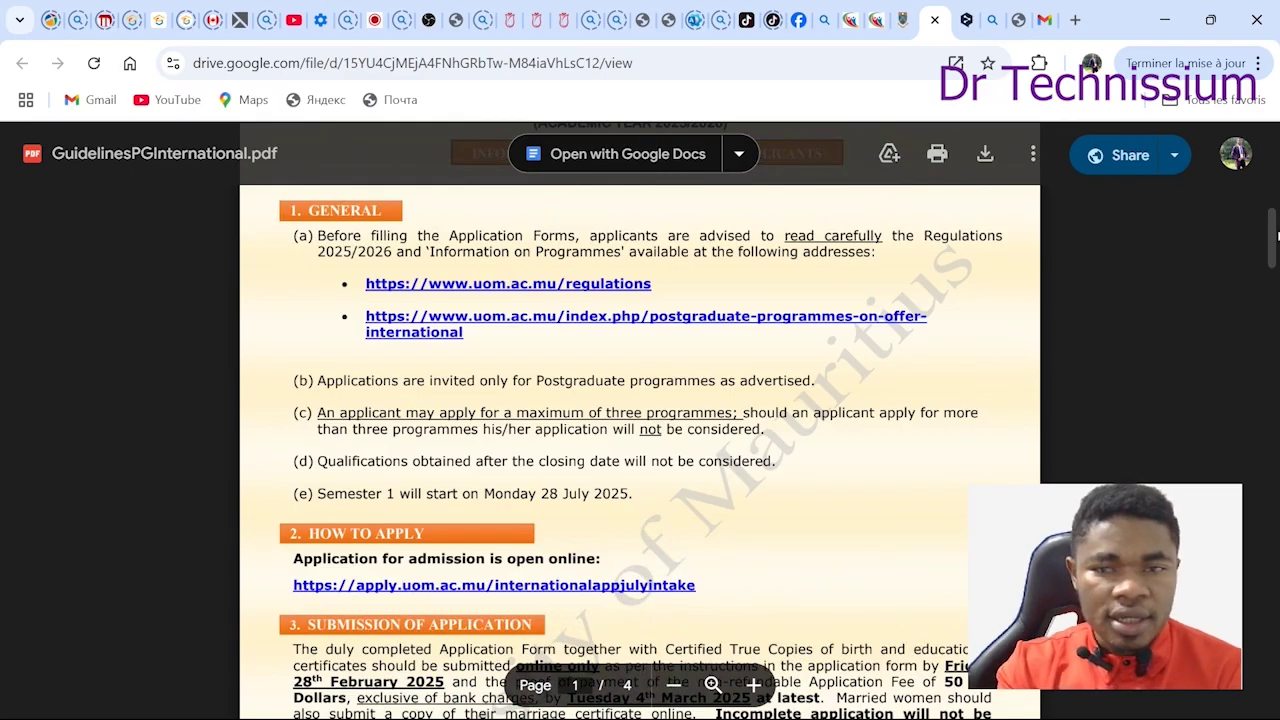
{"action": "left_click_drag", "start_coordinate": [1276, 232], "coordinate": [1276, 240]}
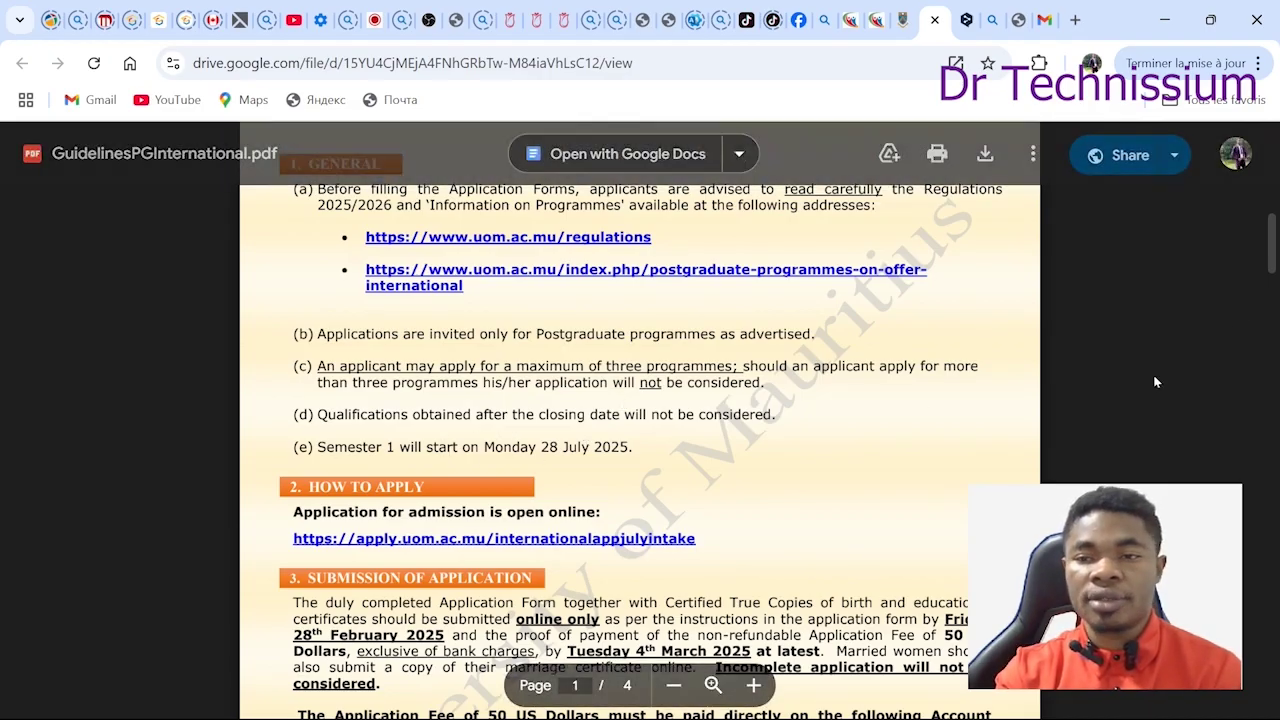
Scroll the guidelines to section 3, Submission of Application, showing the 50 US Dollars fee bank details.
{"action": "left_click_drag", "start_coordinate": [1271, 246], "coordinate": [1271, 272]}
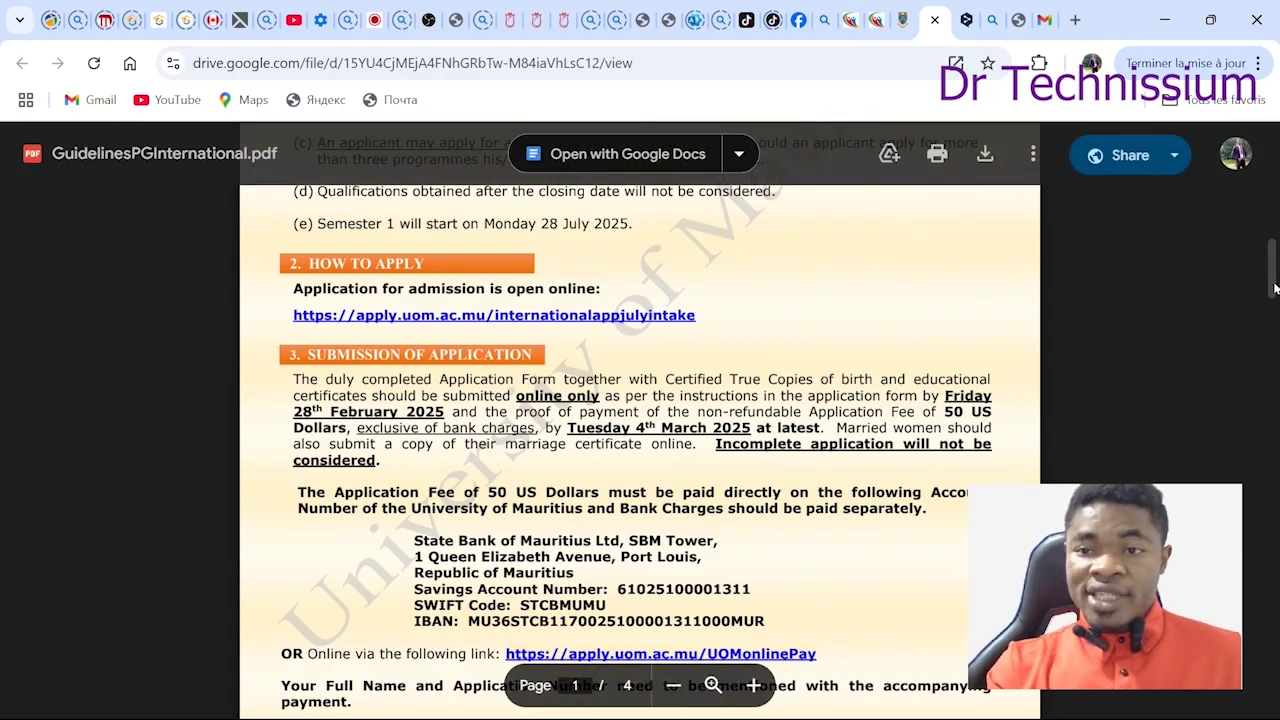
{"action": "scroll", "coordinate": [1124, 342], "scroll_direction": "down", "scroll_amount": 3}
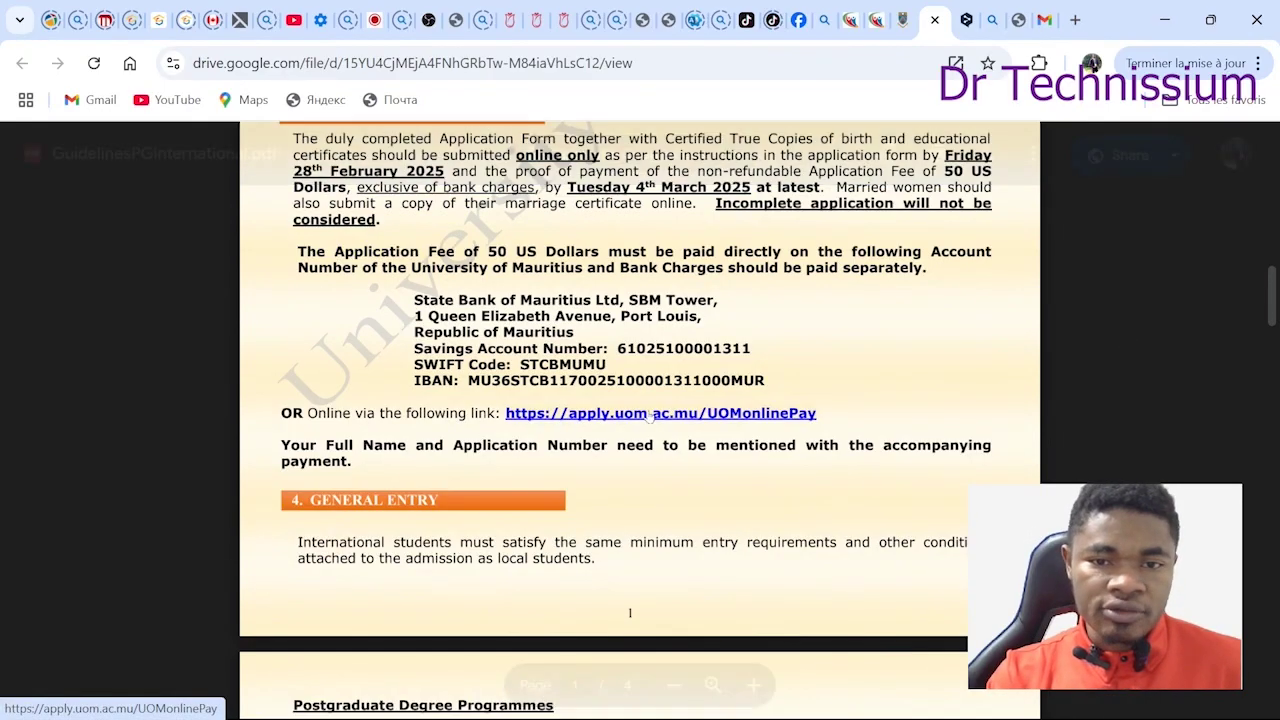
{"action": "left_click", "coordinate": [661, 414]}
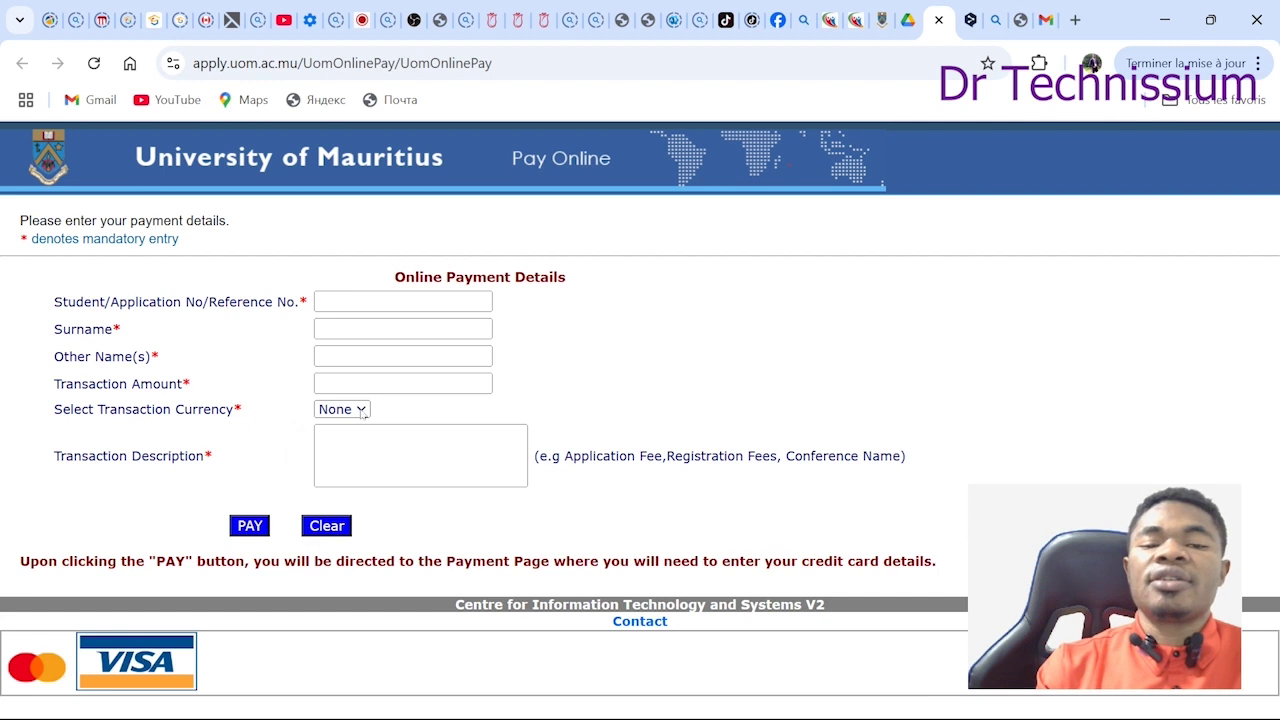
Look through the Pay Online form's transaction currency choices without selecting one.
{"action": "left_click", "coordinate": [362, 410]}
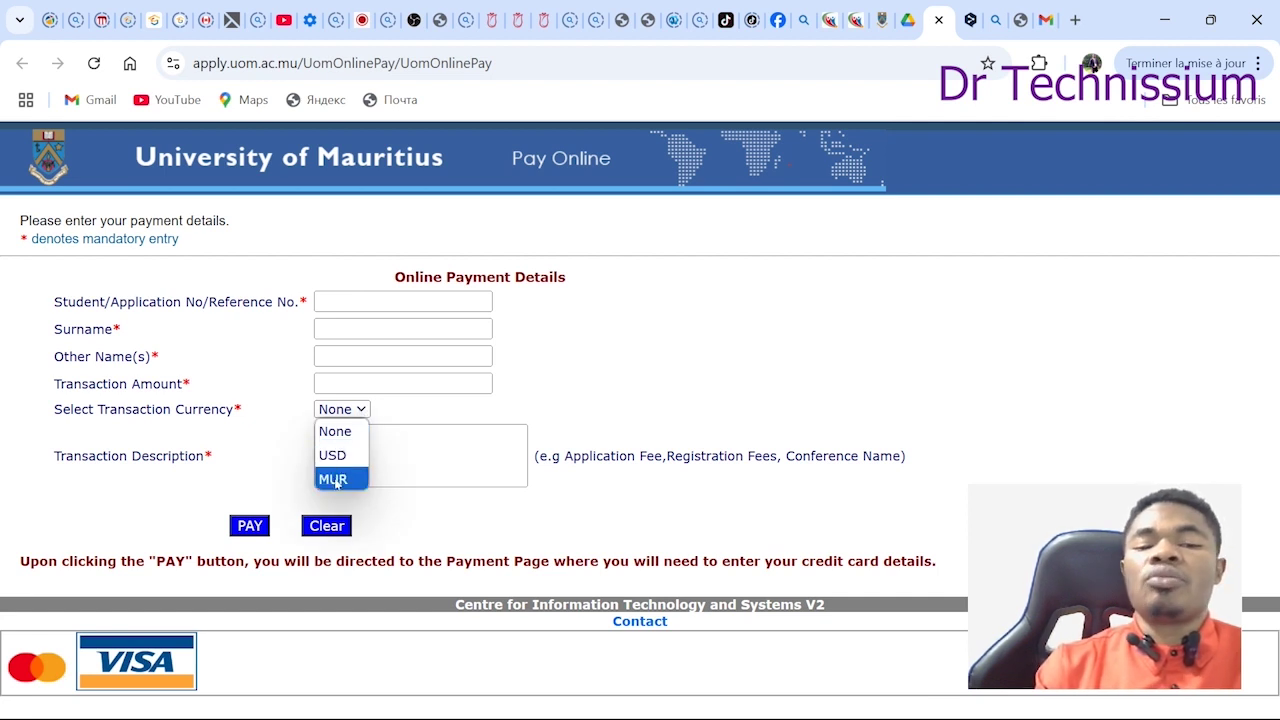
{"action": "left_click", "coordinate": [703, 368]}
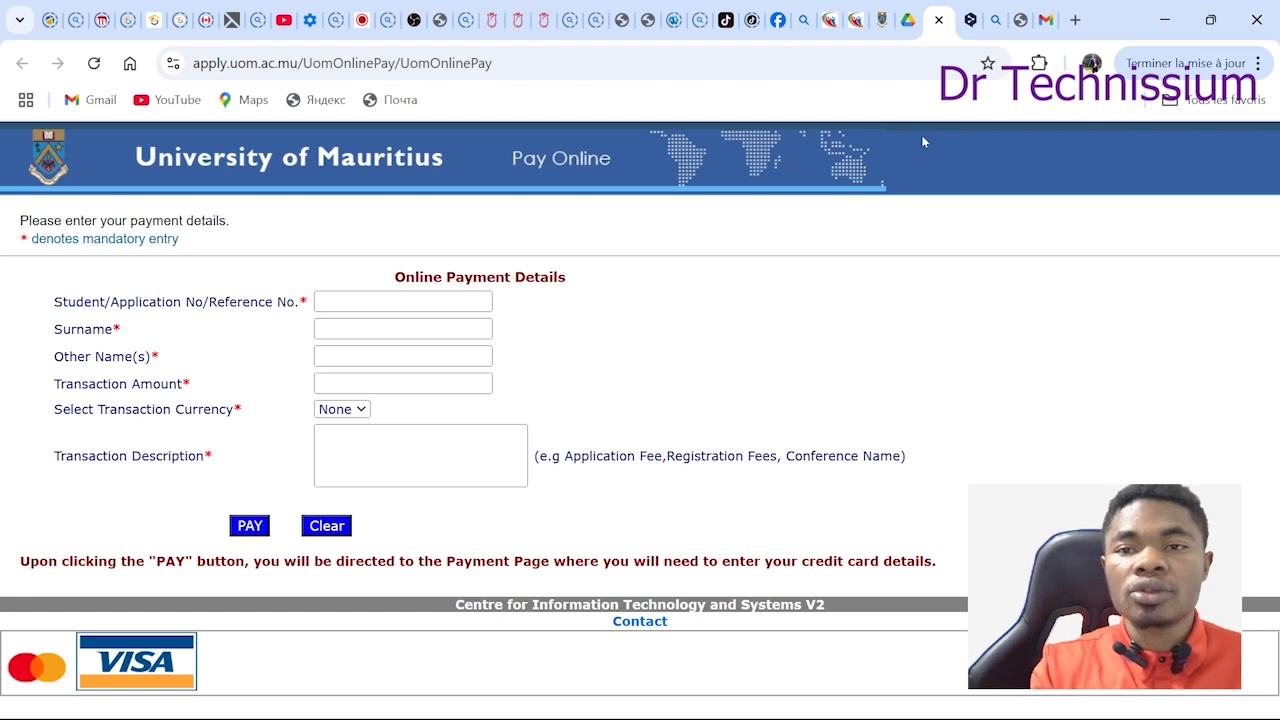
Return to the guidelines PDF, close the payment tab, and scroll to page 3's Financial Support and Accommodation.
{"action": "key", "text": "ctrl+shift+Tab"}
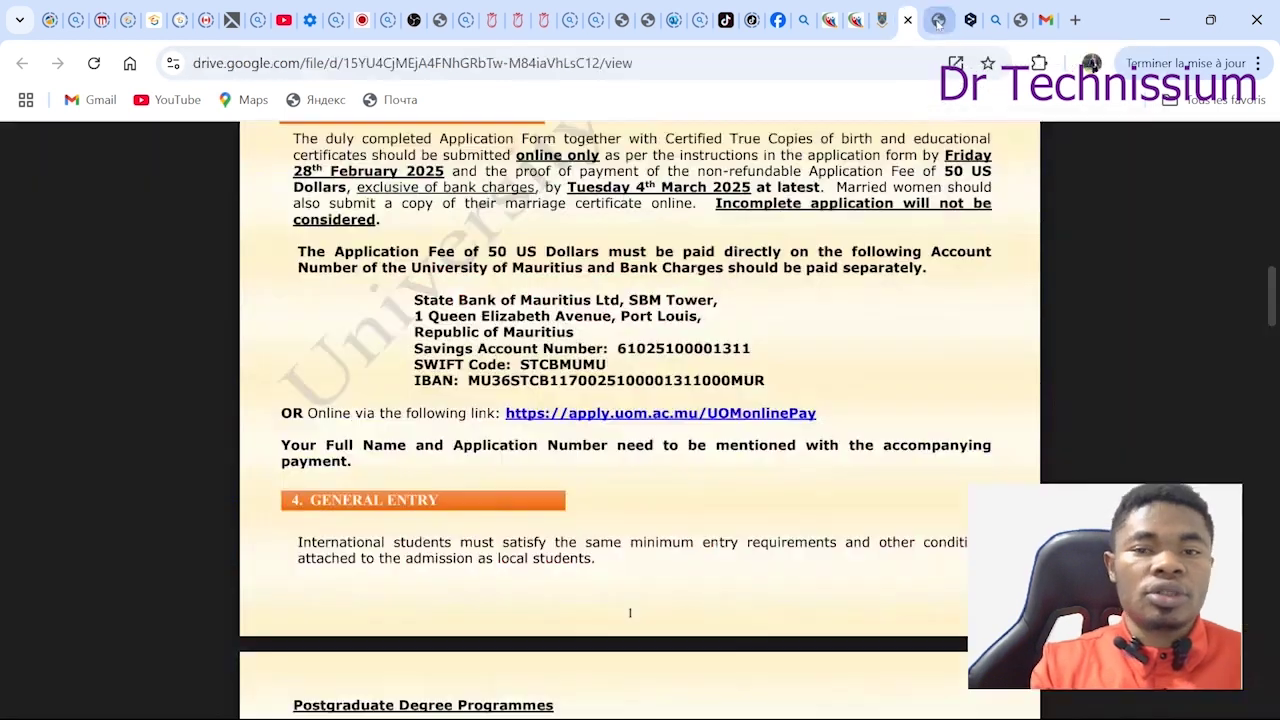
{"action": "left_click", "coordinate": [938, 20]}
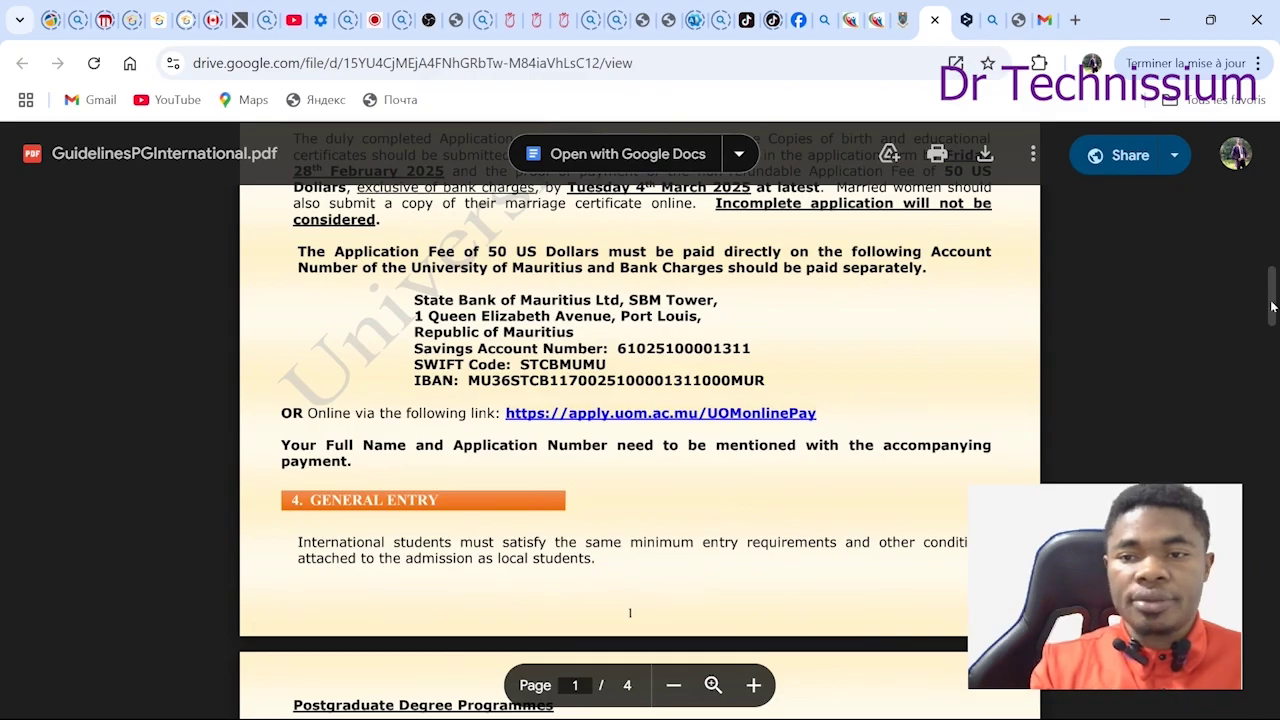
{"action": "left_click_drag", "start_coordinate": [1272, 306], "coordinate": [1272, 360]}
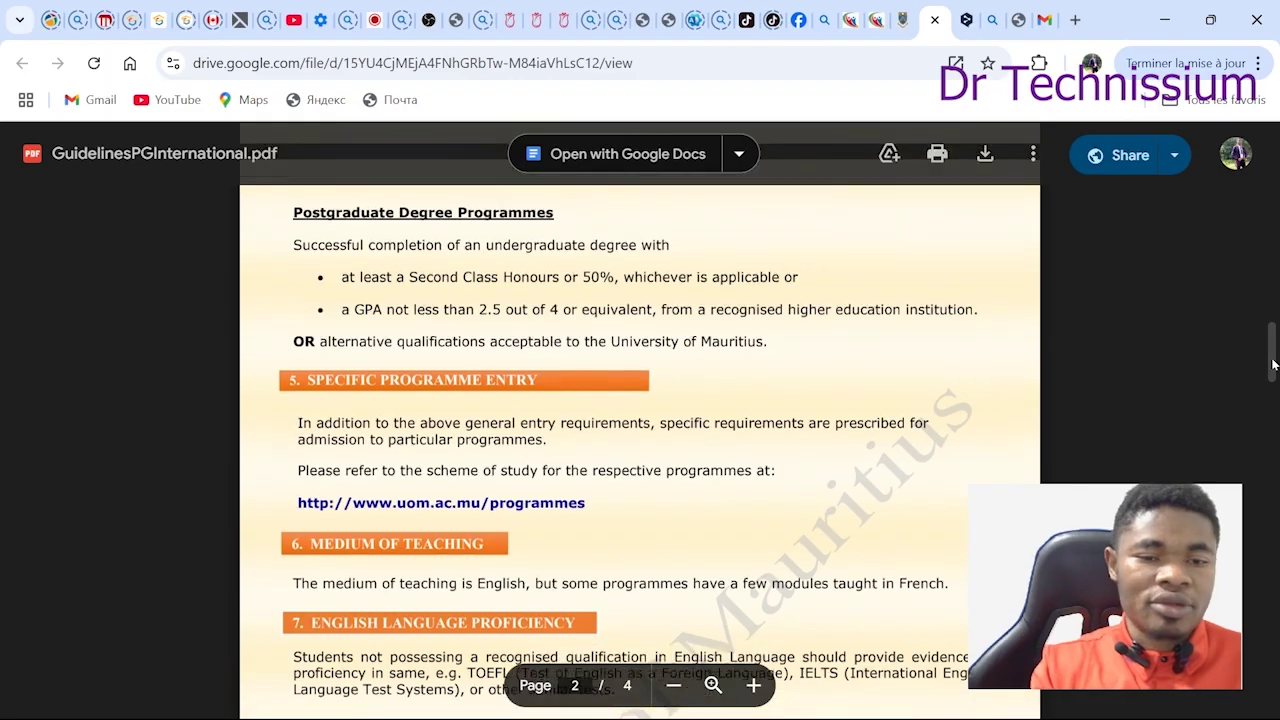
{"action": "left_click_drag", "start_coordinate": [1273, 360], "coordinate": [1265, 475]}
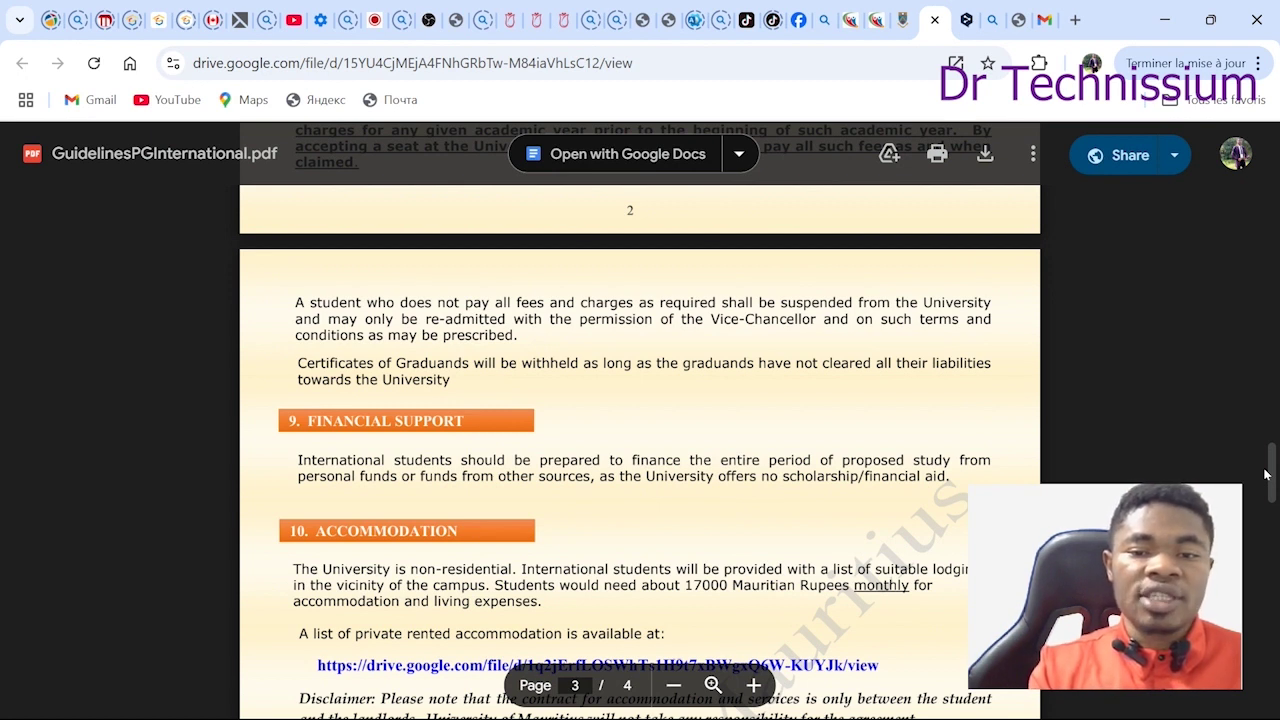
{"action": "scroll", "coordinate": [1265, 477], "scroll_direction": "down", "scroll_amount": 1}
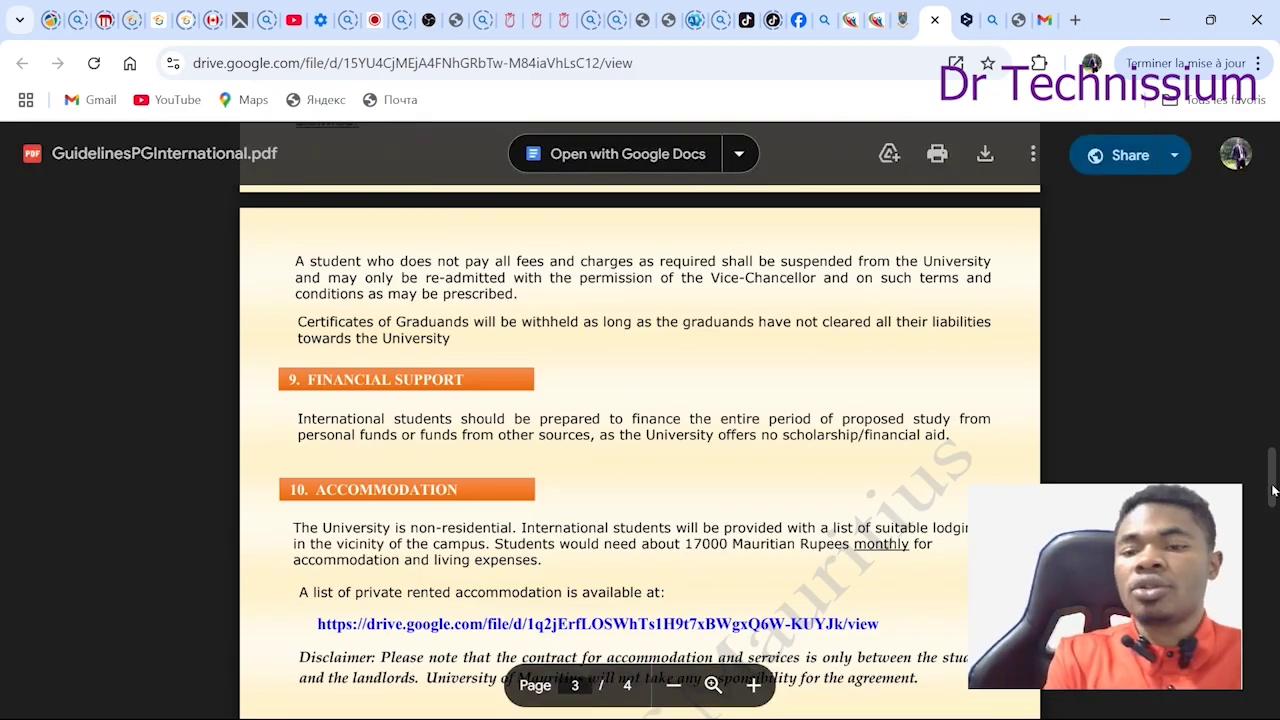
Scroll briefly toward Health and Visa, then back up to page 1's How to Apply section.
{"action": "left_click_drag", "start_coordinate": [1273, 474], "coordinate": [1273, 532]}
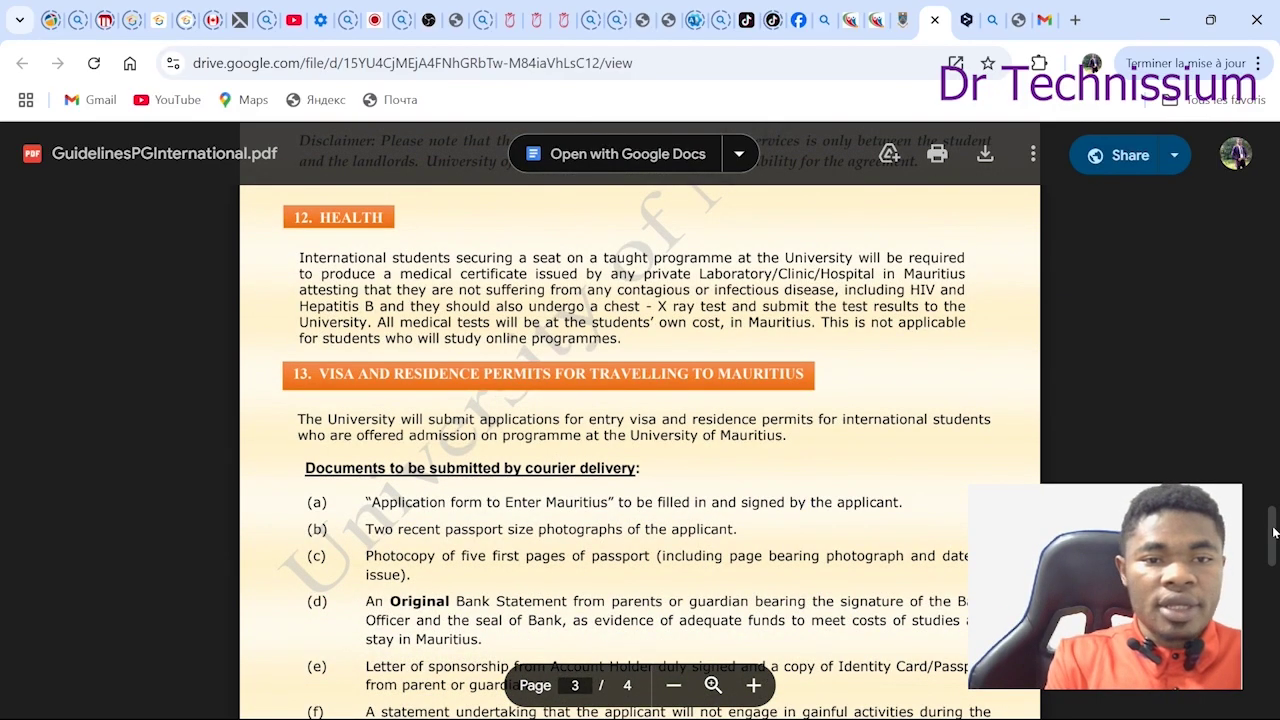
{"action": "mouse_move", "coordinate": [1273, 532]}
{"action": "left_mouse_down"}
{"action": "mouse_move", "coordinate": [1273, 605]}
{"action": "mouse_move", "coordinate": [1271, 248]}
{"action": "mouse_move", "coordinate": [1273, 278]}
{"action": "left_mouse_up"}
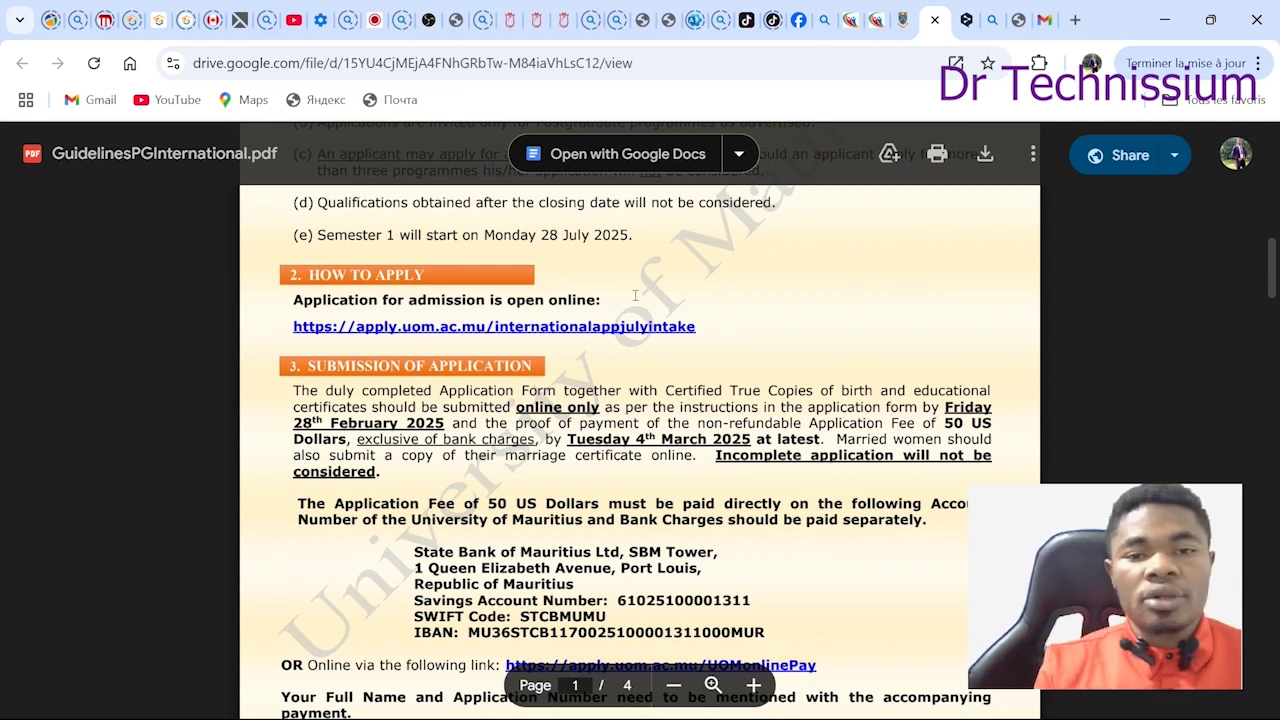
Follow the PDF's apply.uom.ac.mu link and choose the Postgraduate card for the July 2025 intake.
{"action": "left_click", "coordinate": [561, 336]}
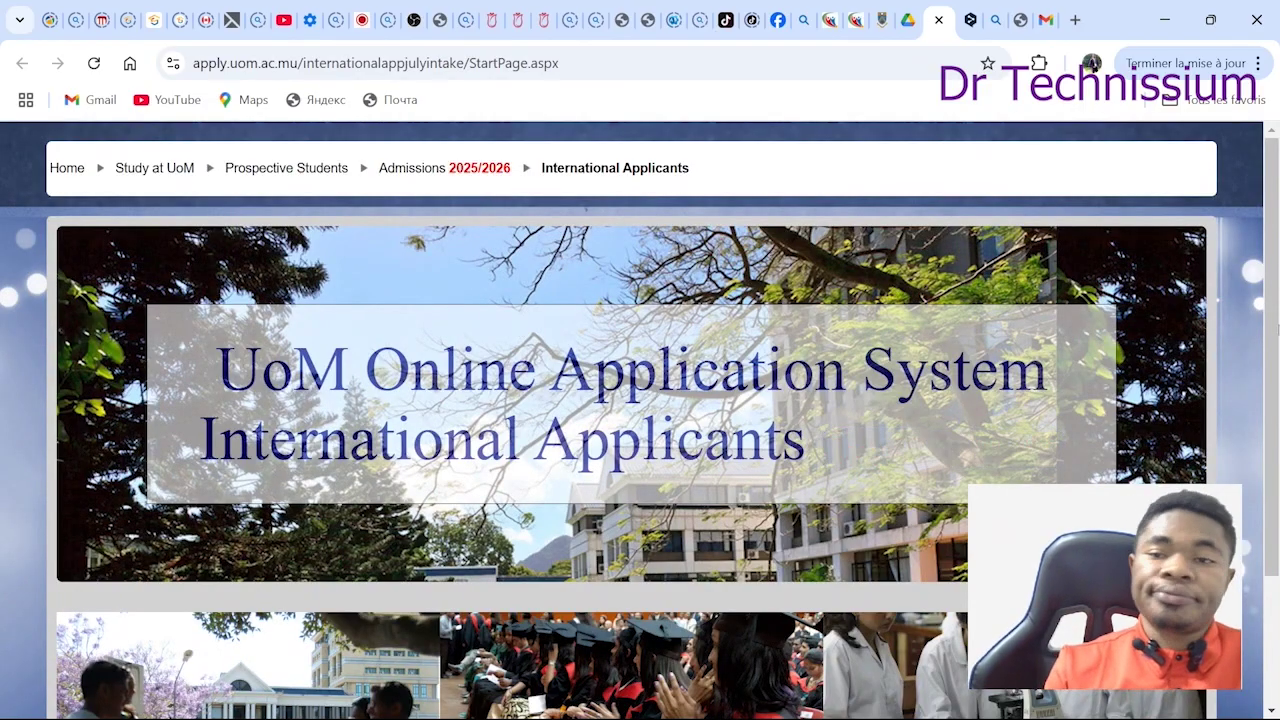
{"action": "scroll", "coordinate": [712, 578], "scroll_direction": "down", "scroll_amount": 2}
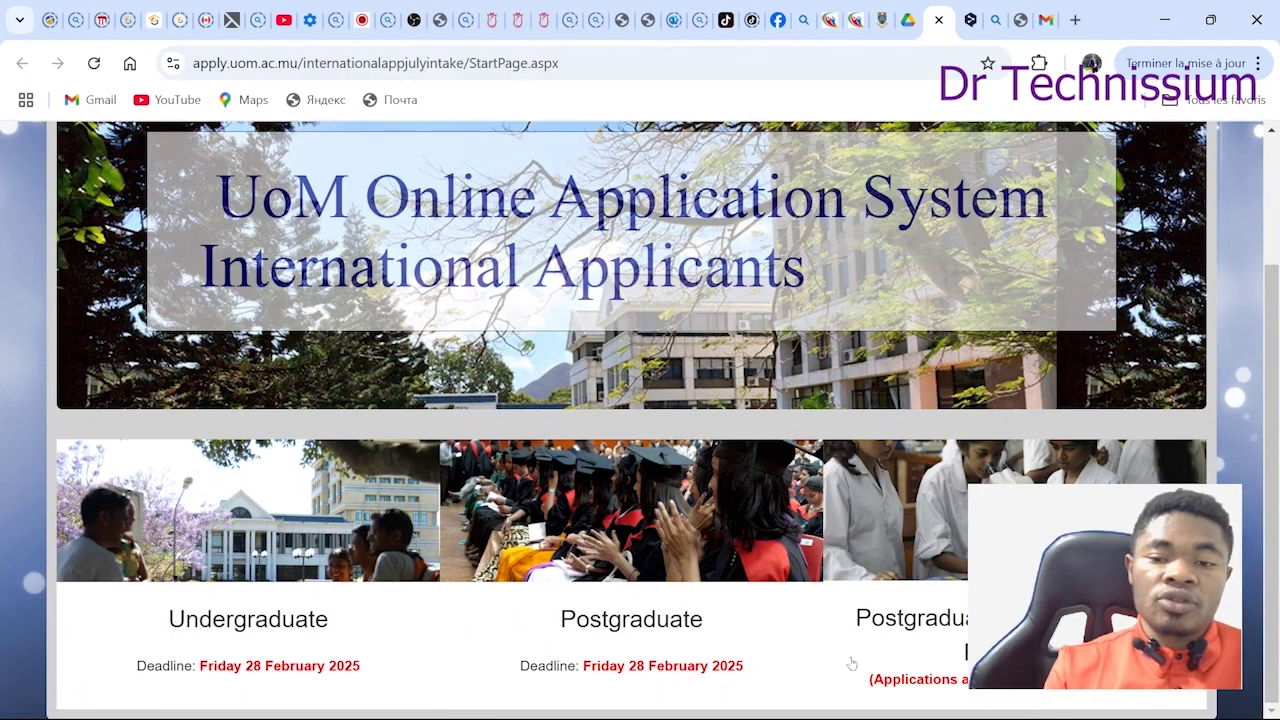
{"action": "mouse_move", "coordinate": [1205, 520]}
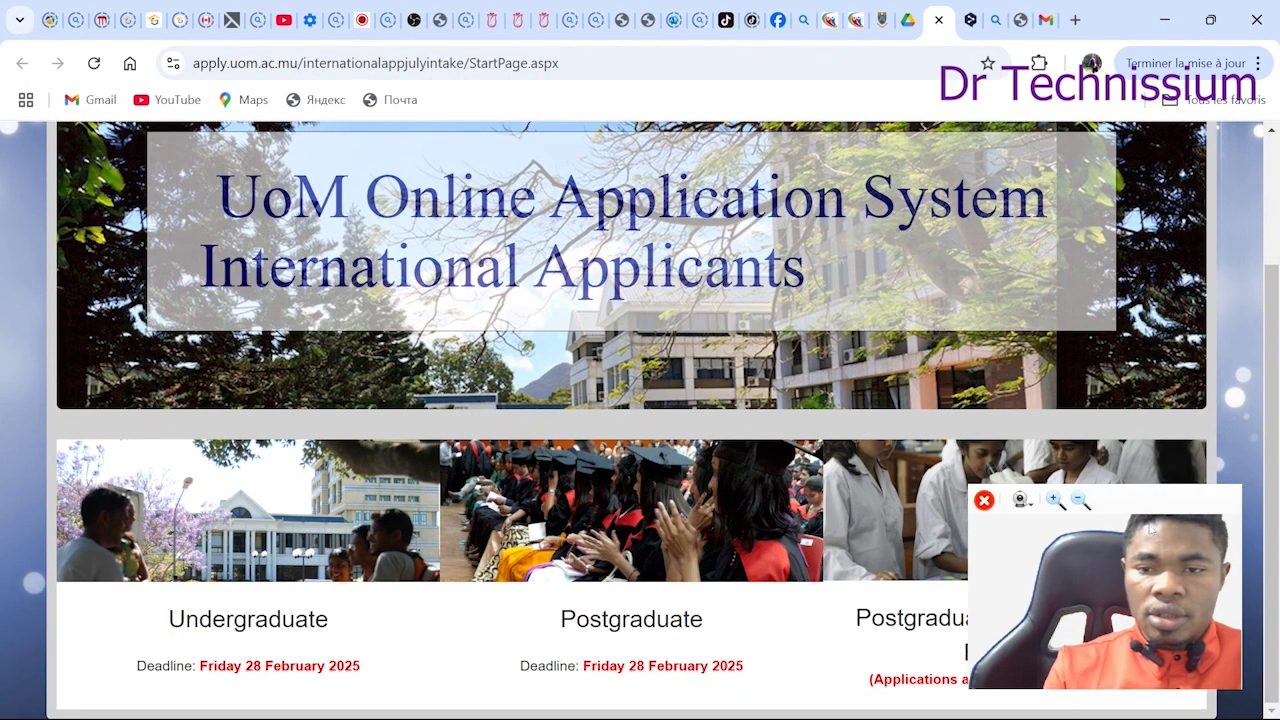
{"action": "left_click_drag", "start_coordinate": [1145, 500], "coordinate": [1118, 305]}
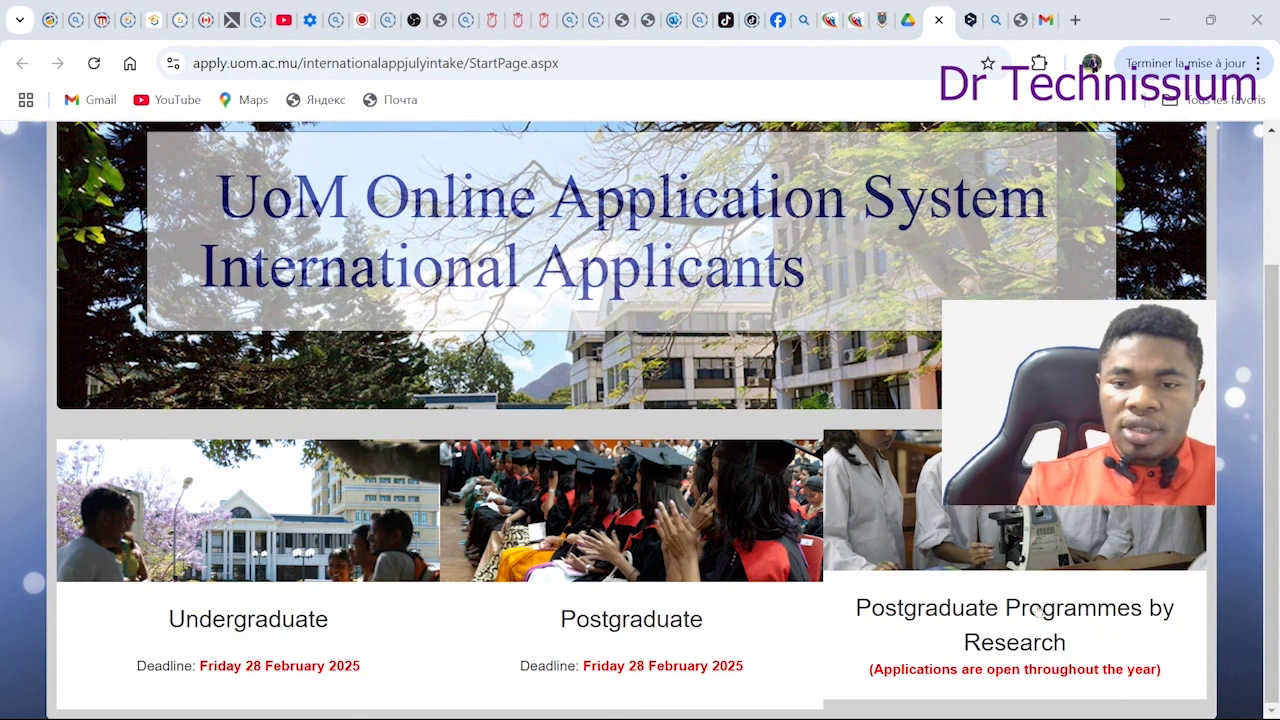
{"action": "left_click_drag", "start_coordinate": [1000, 320], "coordinate": [984, 396]}
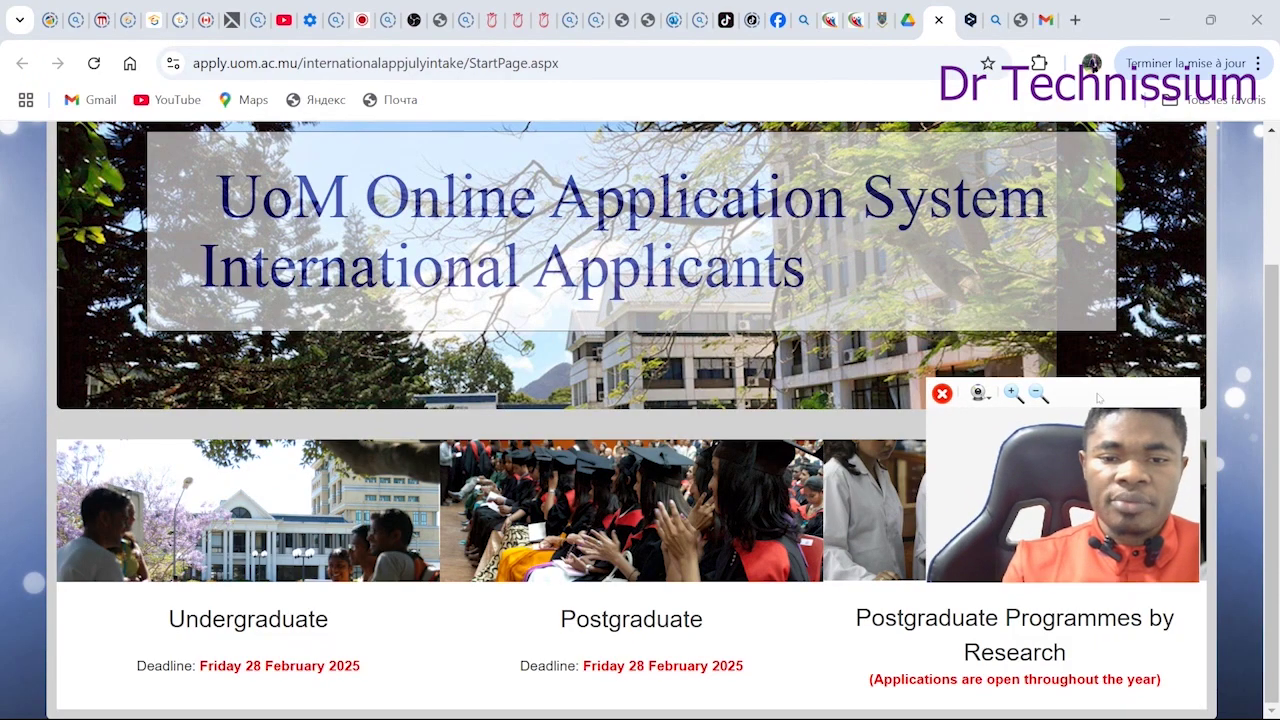
{"action": "left_click", "coordinate": [650, 643]}
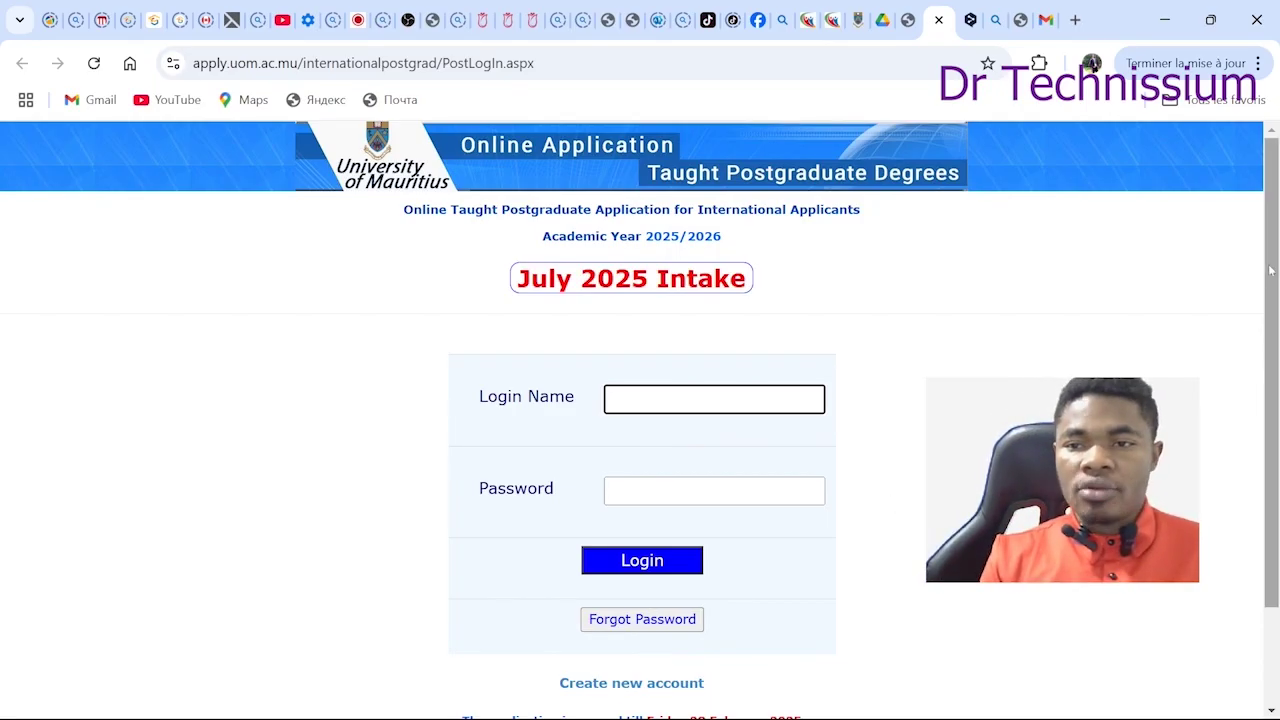
{"action": "left_click_drag", "start_coordinate": [1273, 269], "coordinate": [1274, 313]}
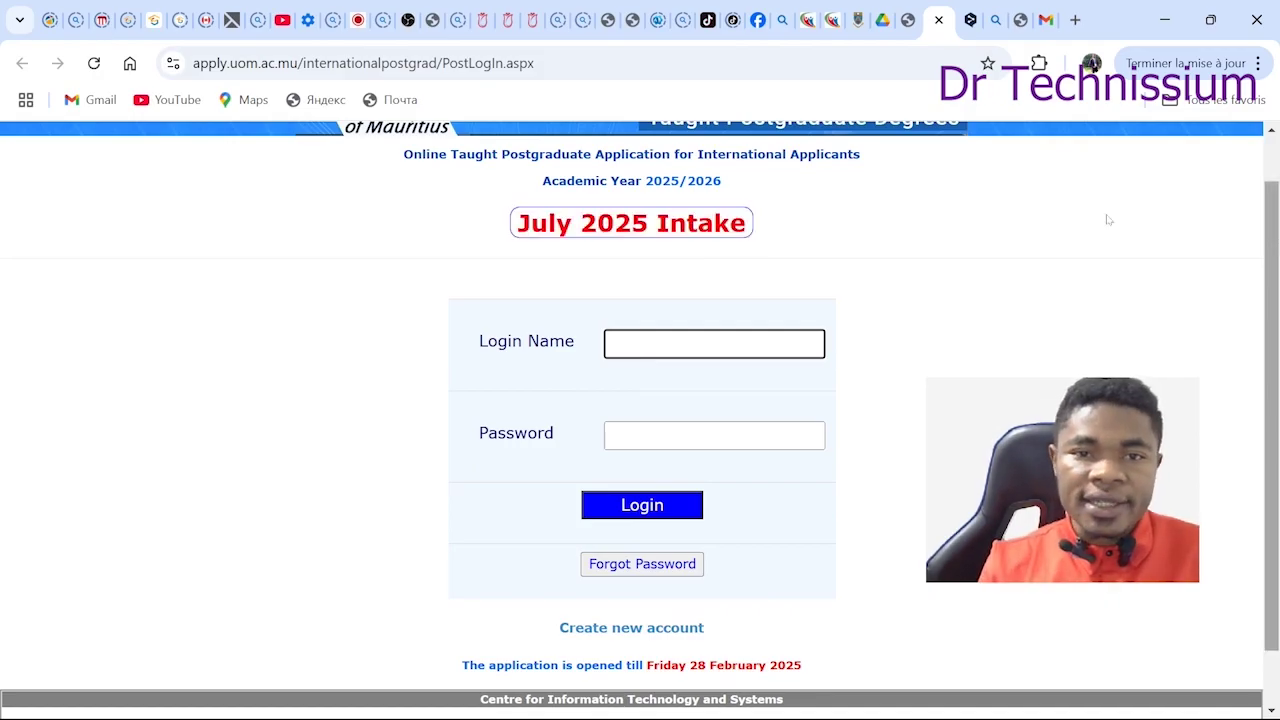
{"action": "left_click", "coordinate": [624, 344]}
{"action": "left_click", "coordinate": [728, 386]}
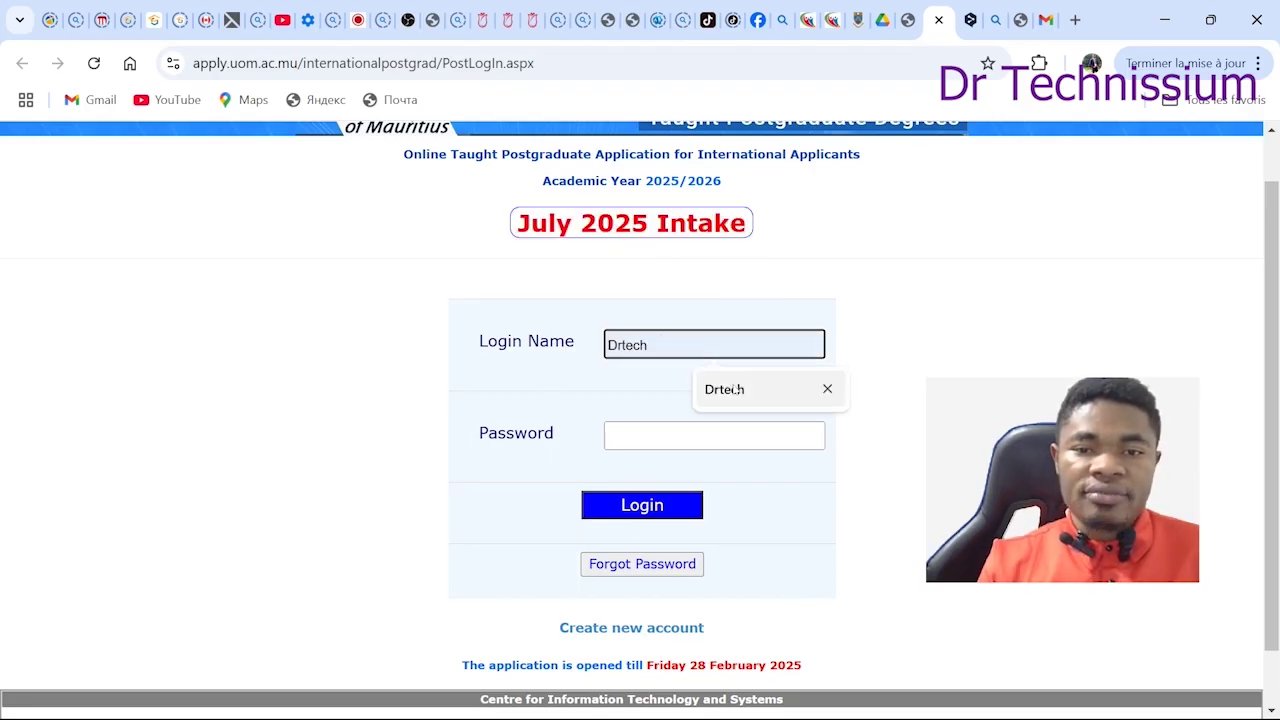
{"action": "left_click", "coordinate": [648, 435]}
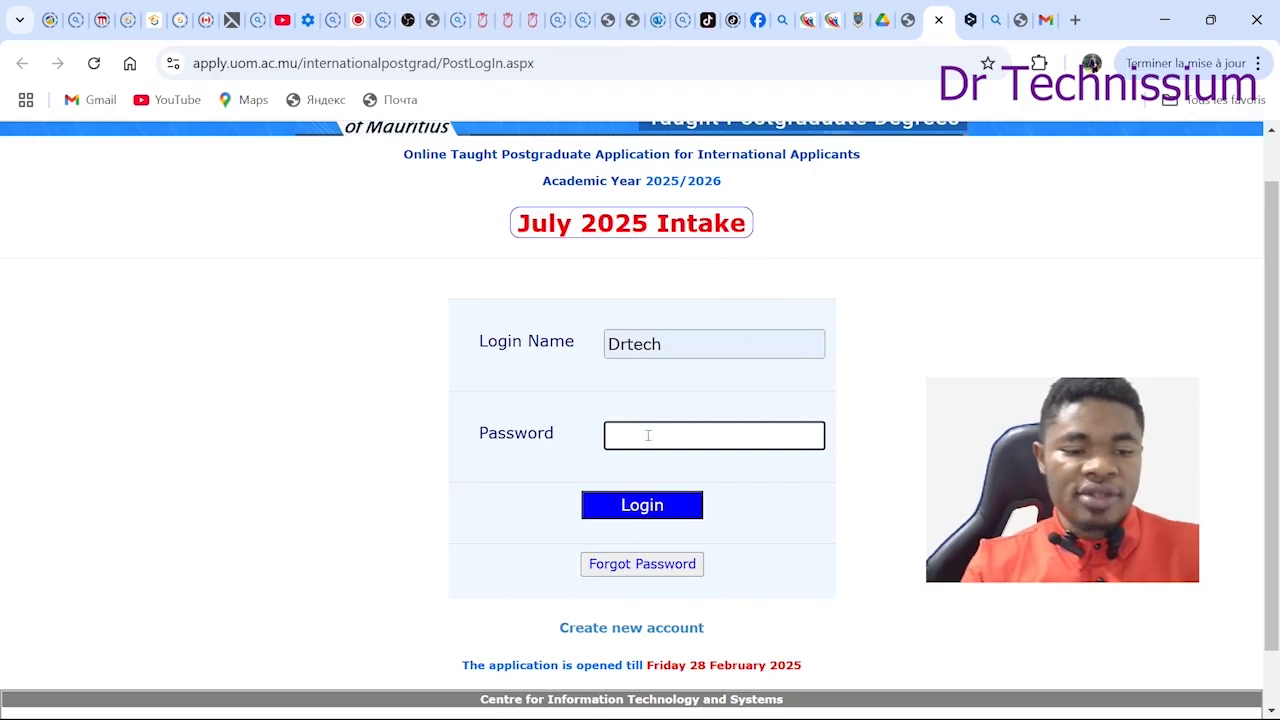
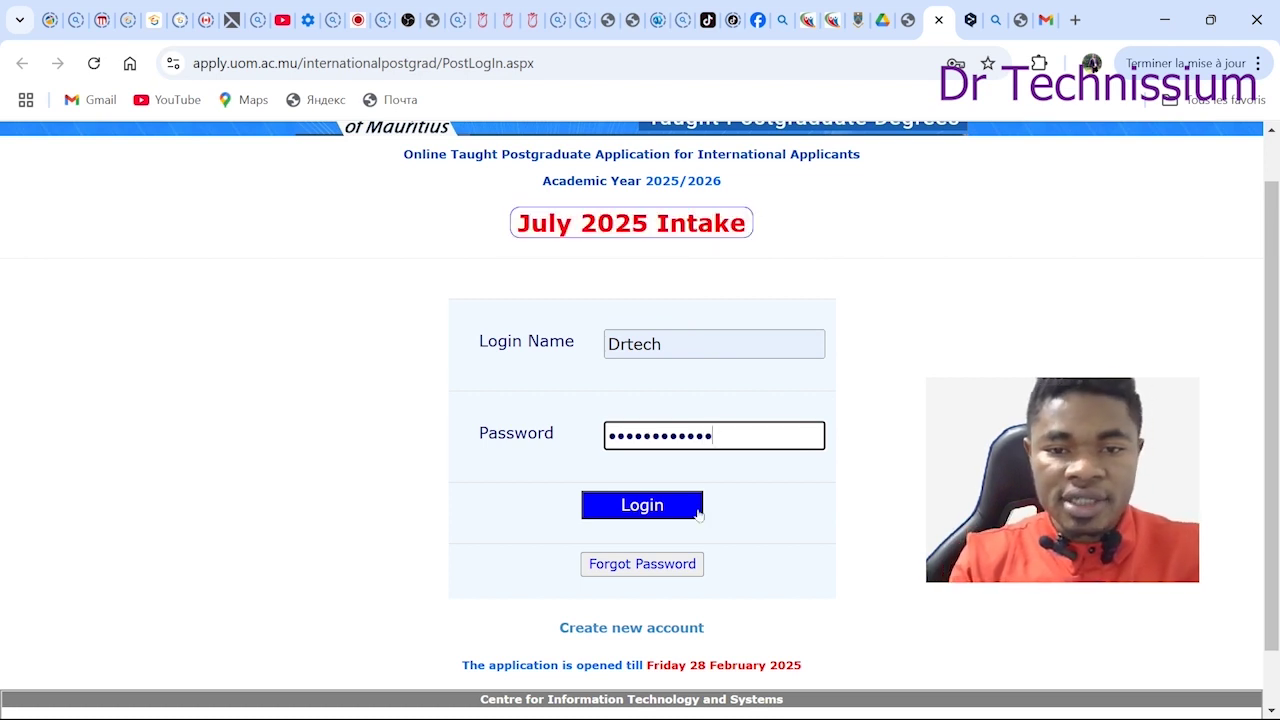
{"action": "left_click", "coordinate": [667, 520]}
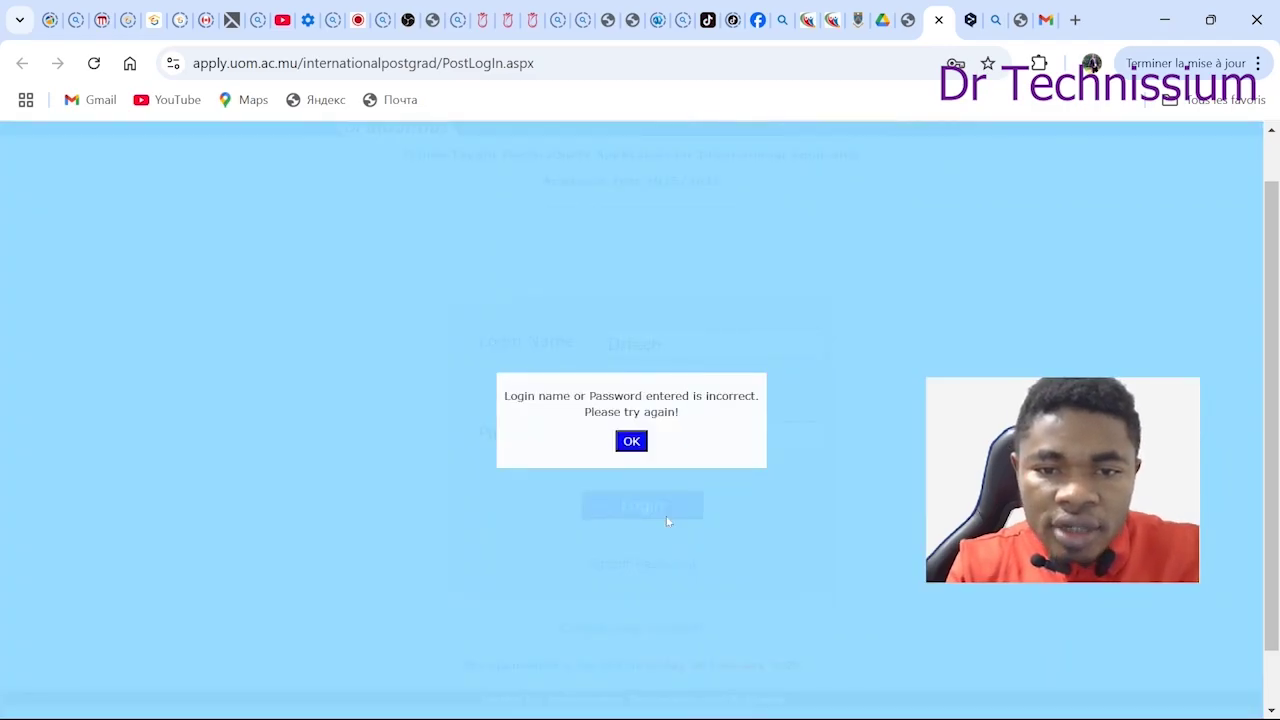
{"action": "left_click", "coordinate": [634, 442]}
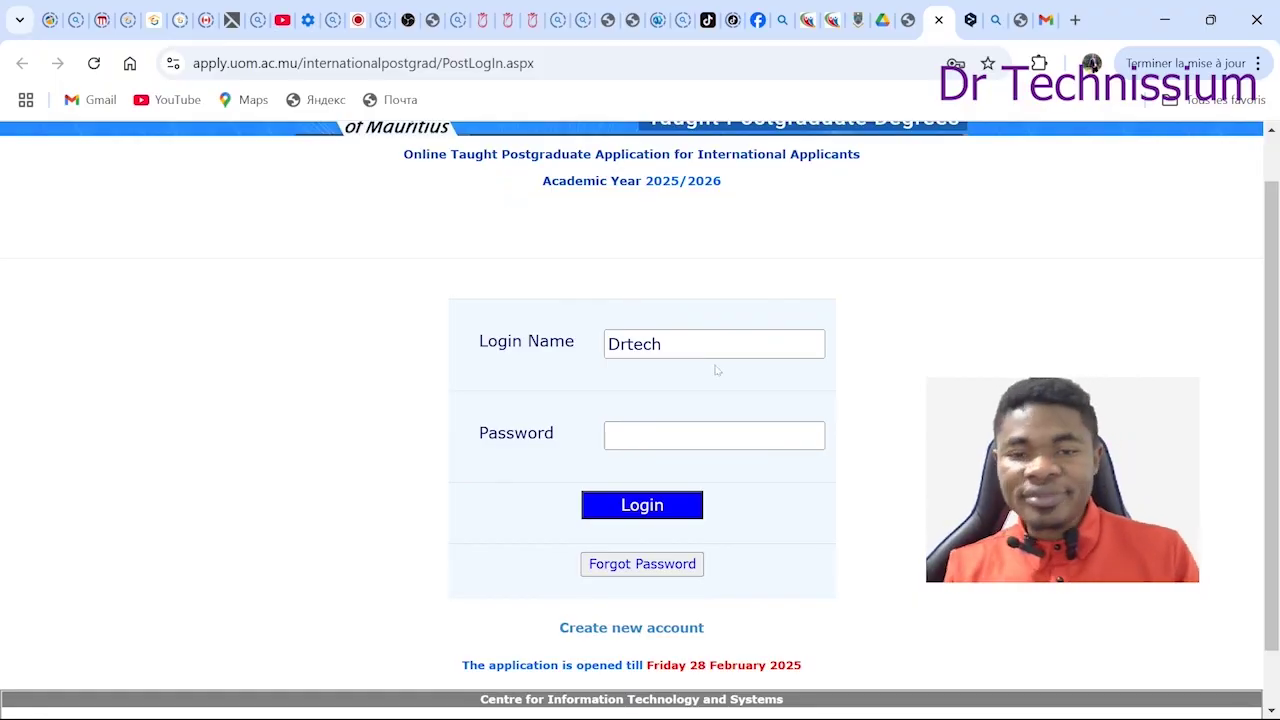
{"action": "left_click", "coordinate": [679, 344]}
{"action": "key", "text": "BackSpace"}
{"action": "key", "text": "BackSpace"}
{"action": "key", "text": "BackSpace"}
{"action": "key", "text": "BackSpace"}
{"action": "key", "text": "BackSpace"}
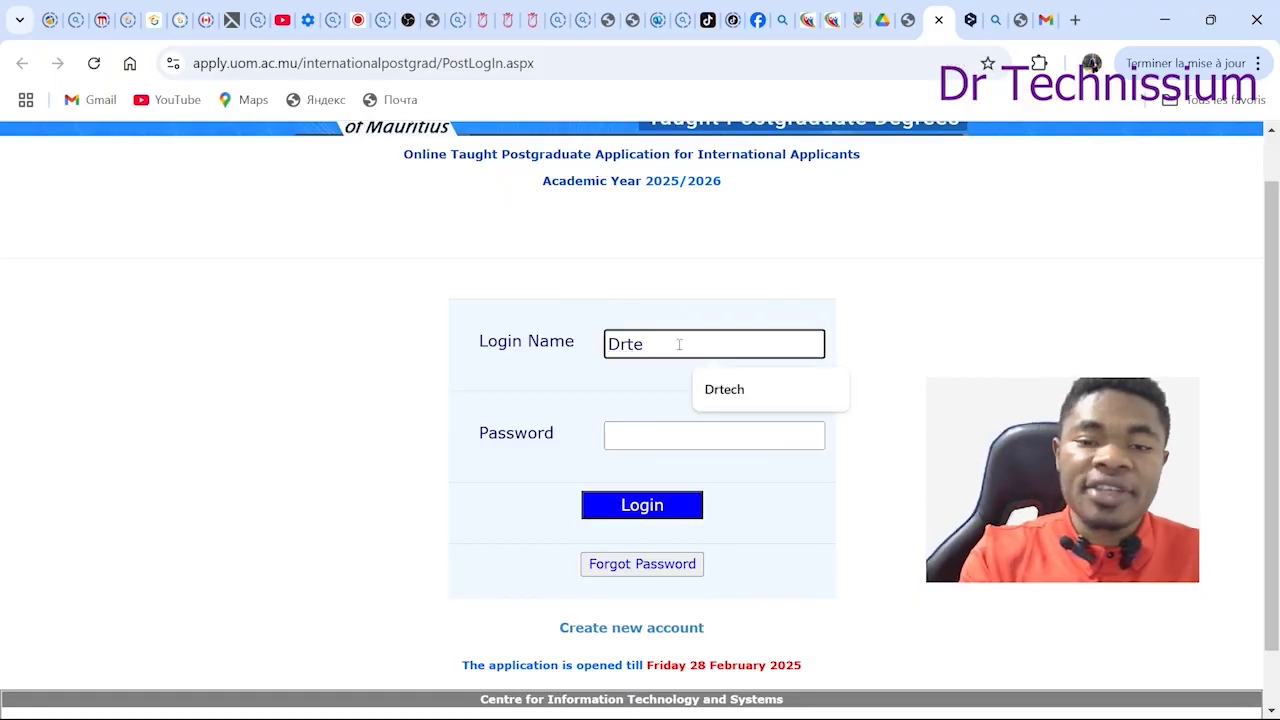
{"action": "key", "text": "BackSpace"}
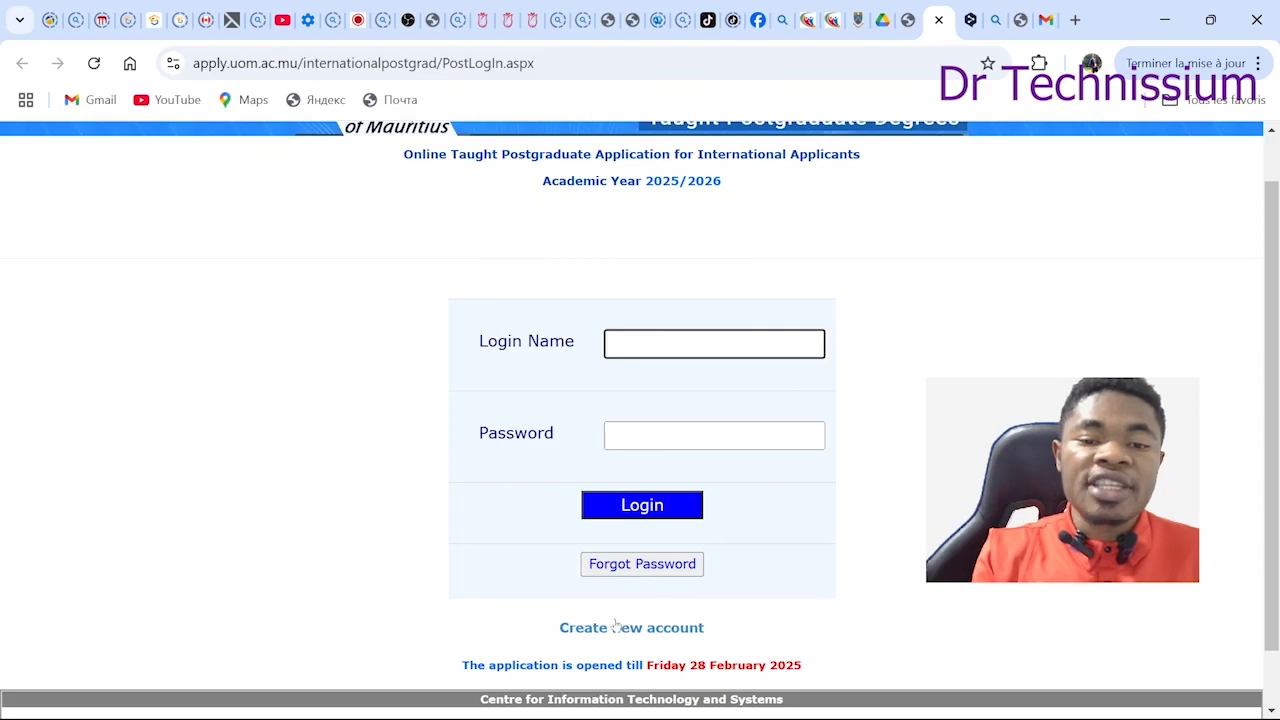
Start a new account, pick Postgraduate as the programme type, and move to the Surname field.
{"action": "left_click", "coordinate": [617, 630]}
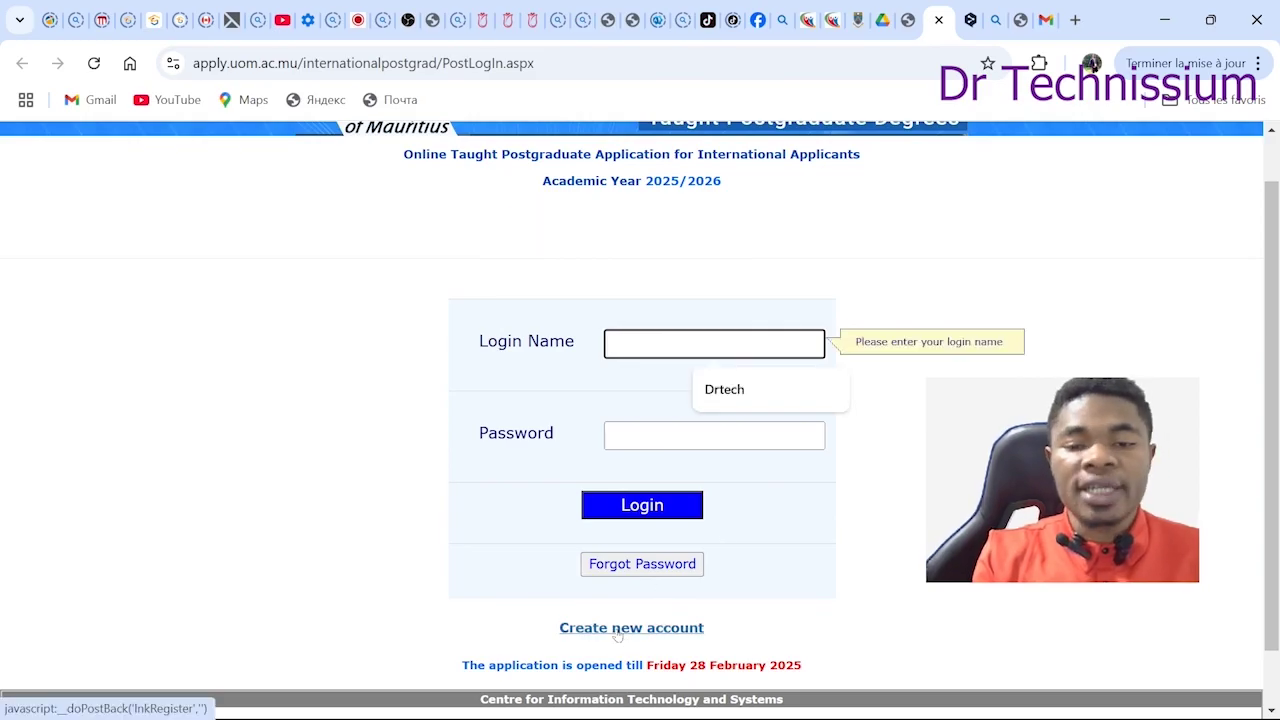
{"action": "left_click", "coordinate": [616, 630]}
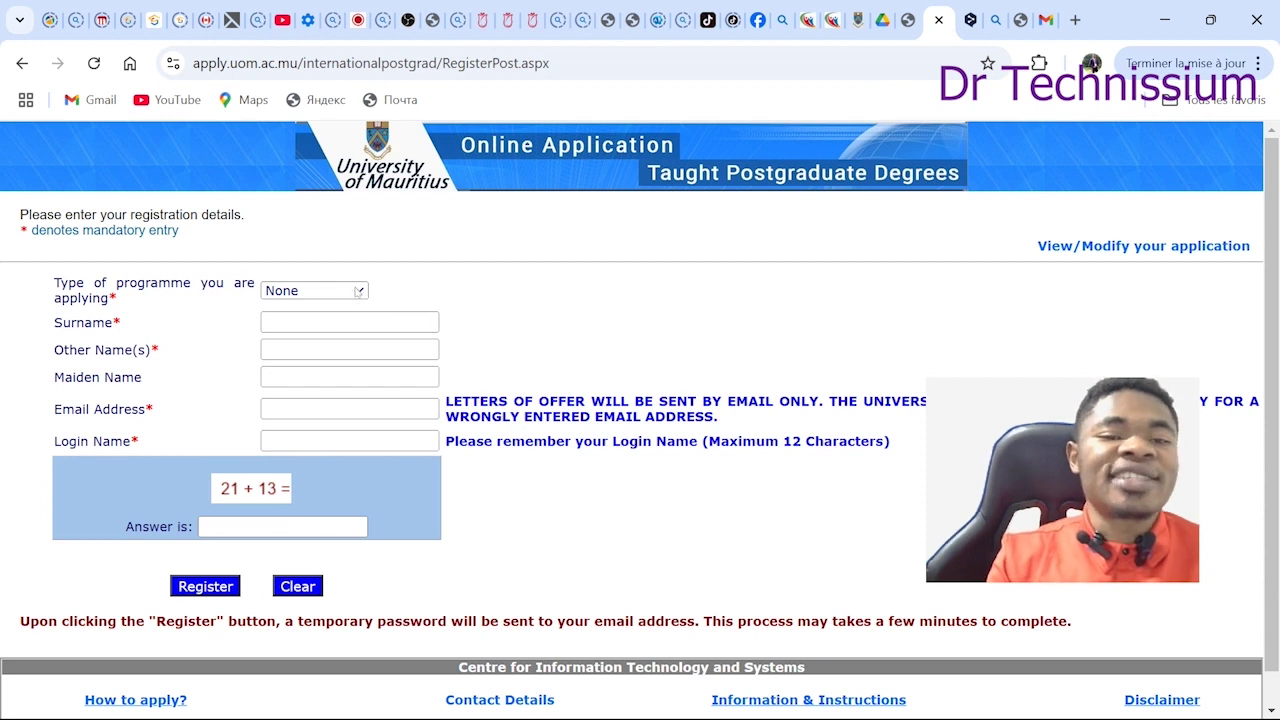
{"action": "left_click", "coordinate": [358, 290]}
{"action": "left_click", "coordinate": [318, 337]}
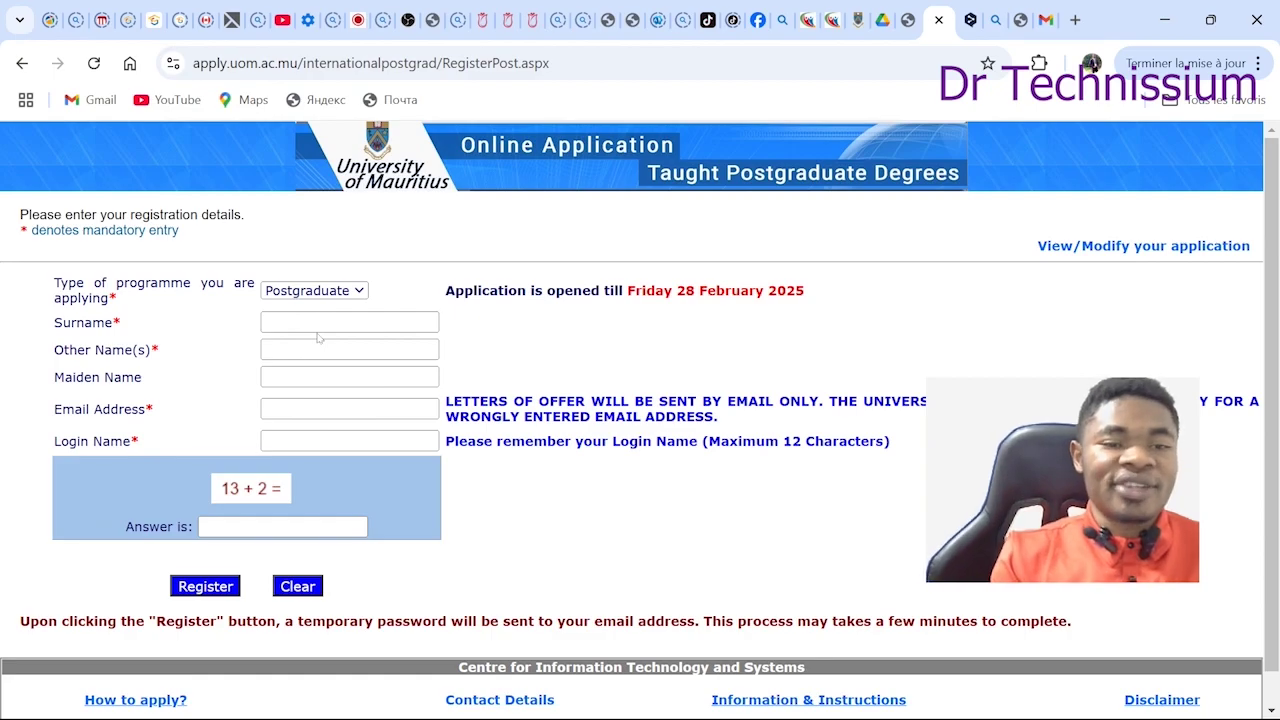
{"action": "left_click", "coordinate": [297, 319]}
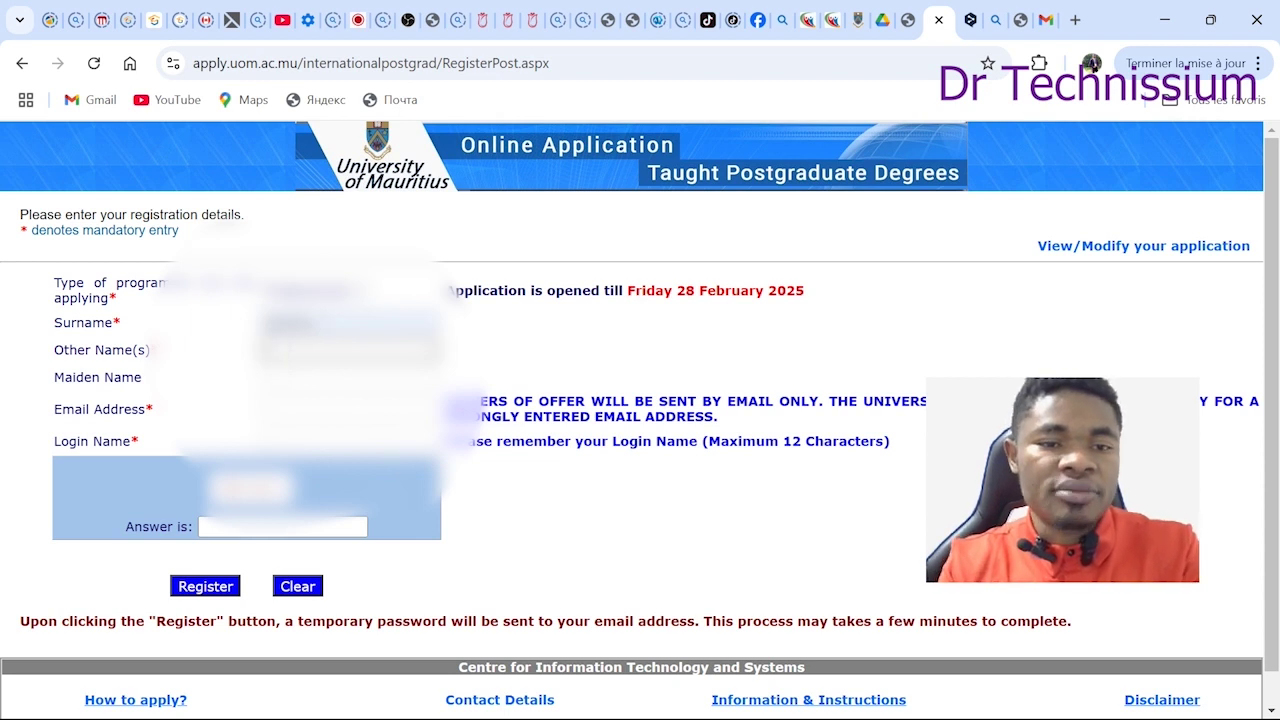
Fill in surname, other names and the e-mail address from saved autofill suggestions, reaching the login name.
{"action": "left_click", "coordinate": [350, 322]}
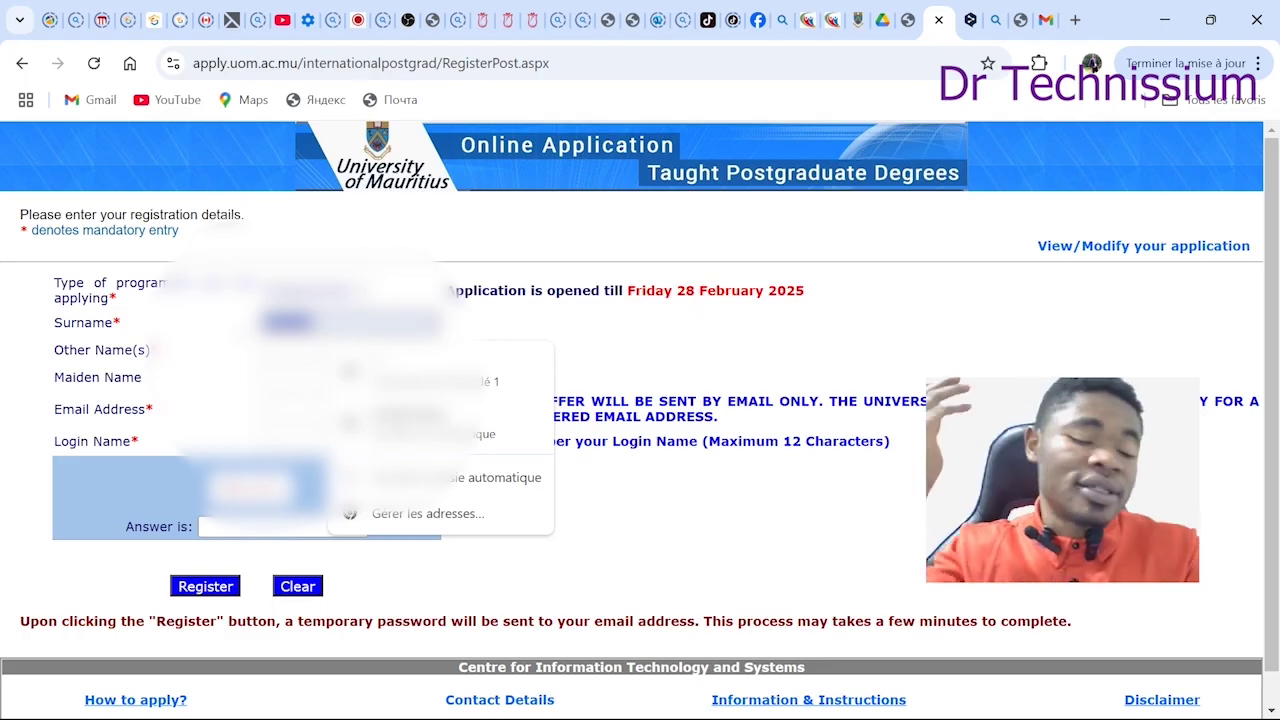
{"action": "key", "text": "Escape"}
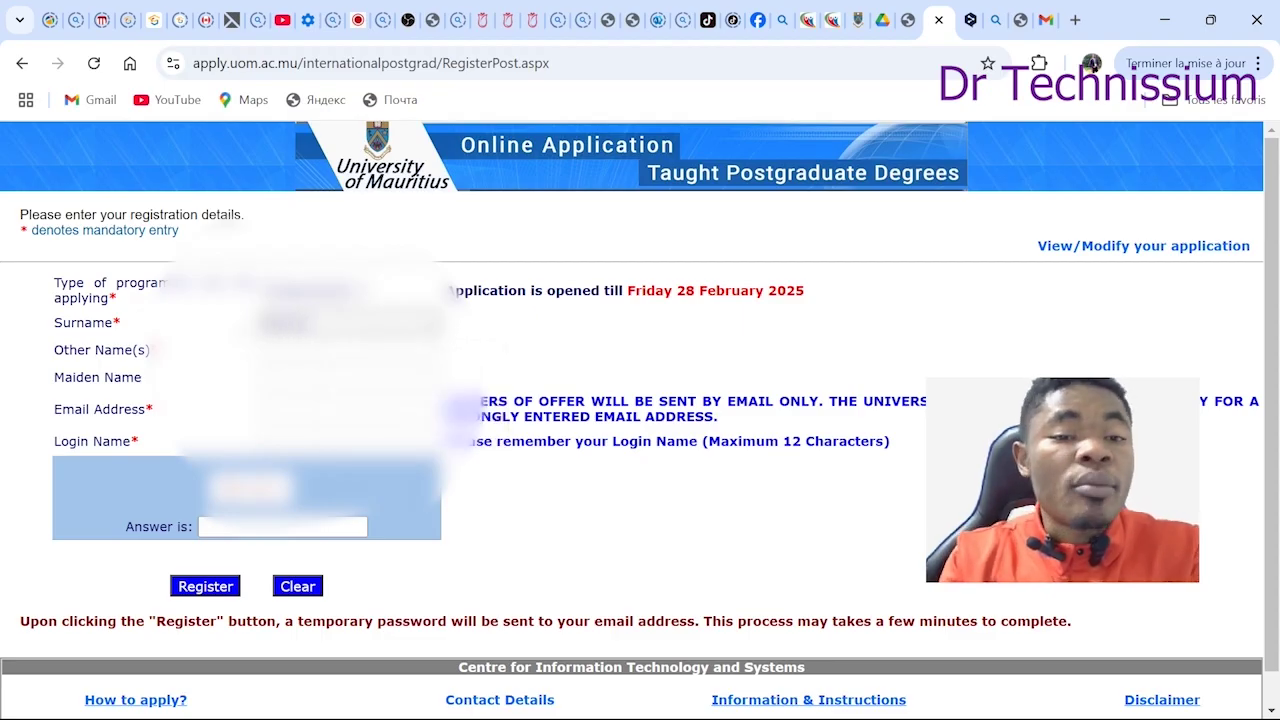
{"action": "left_click", "coordinate": [350, 351]}
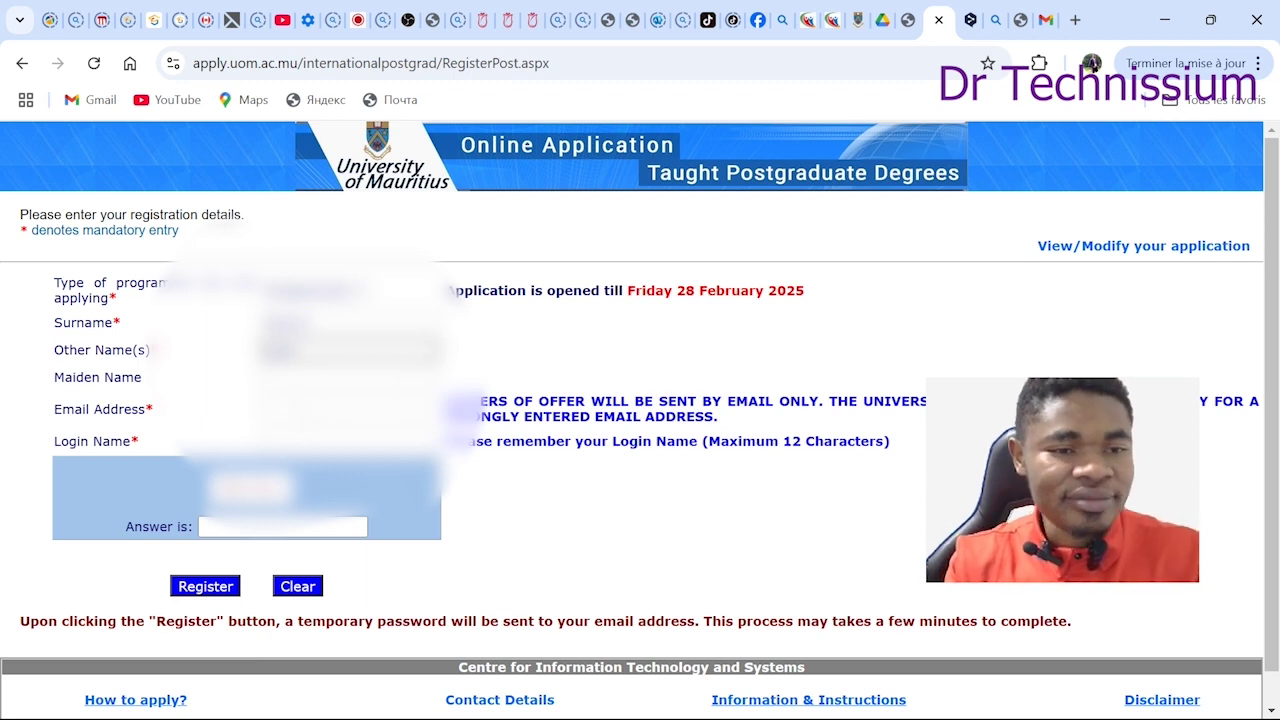
{"action": "left_click", "coordinate": [350, 408]}
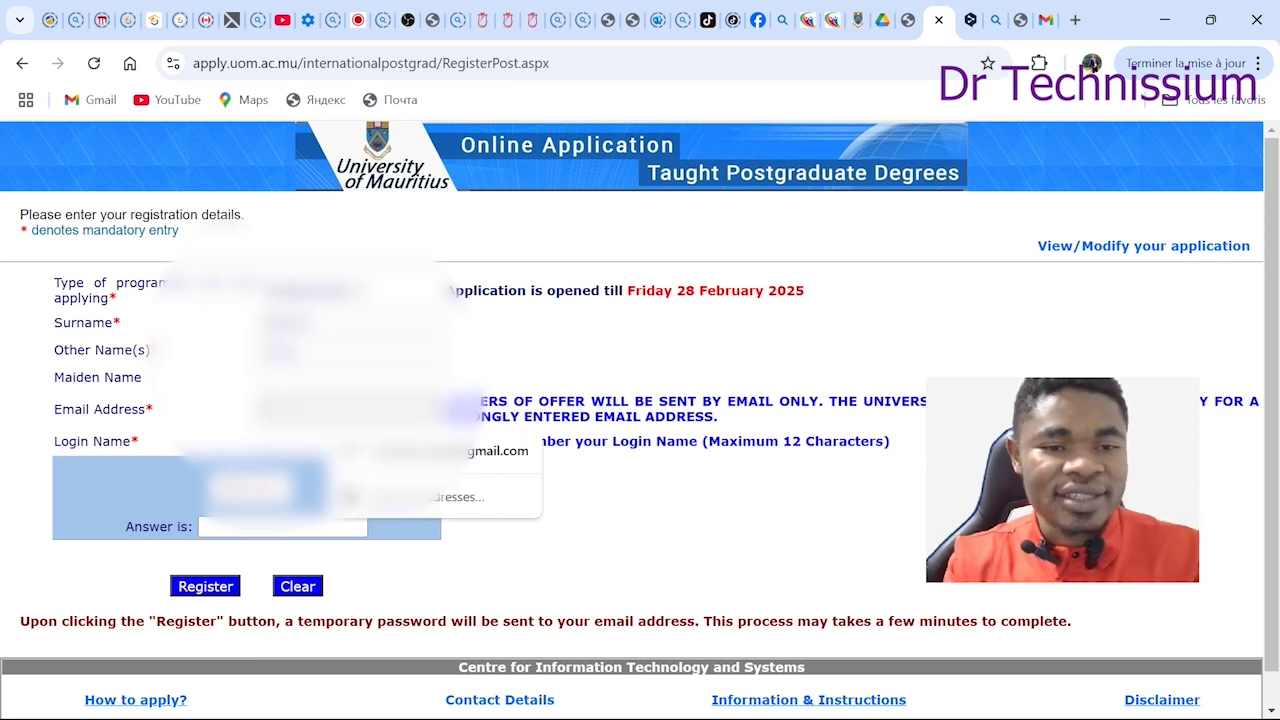
{"action": "type", "text": "d"}
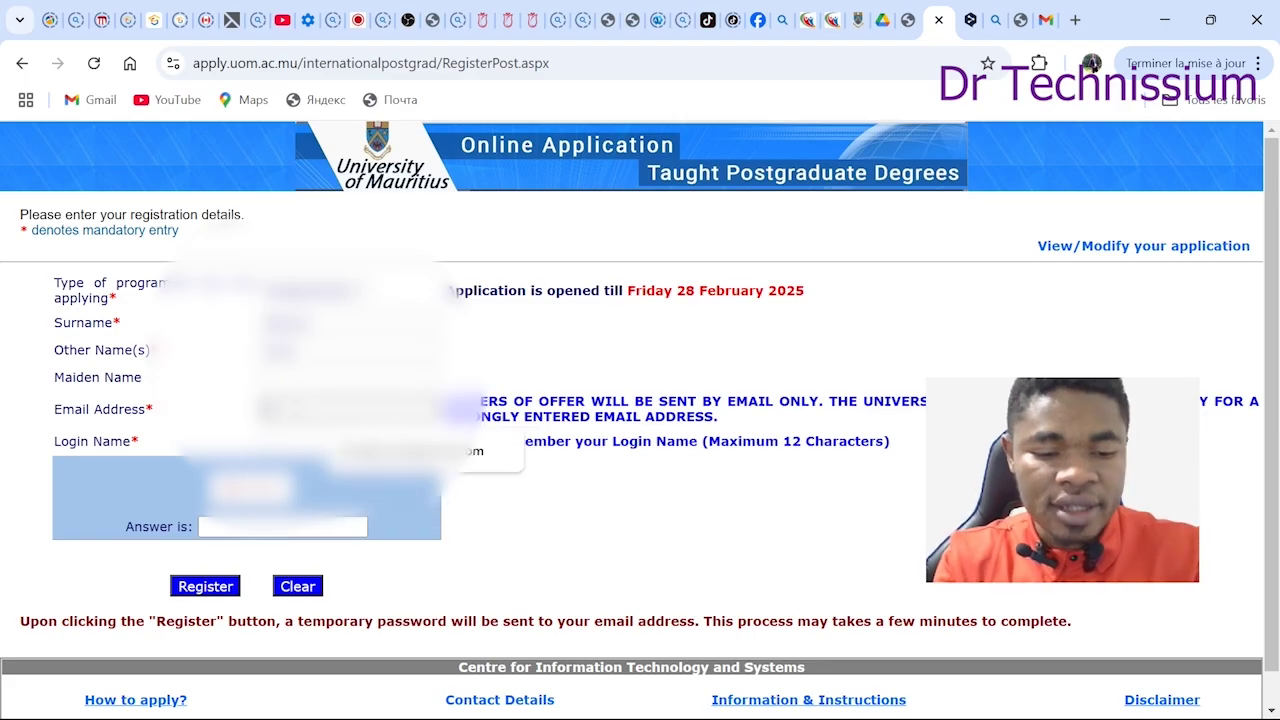
{"action": "type", "text": "rtech"}
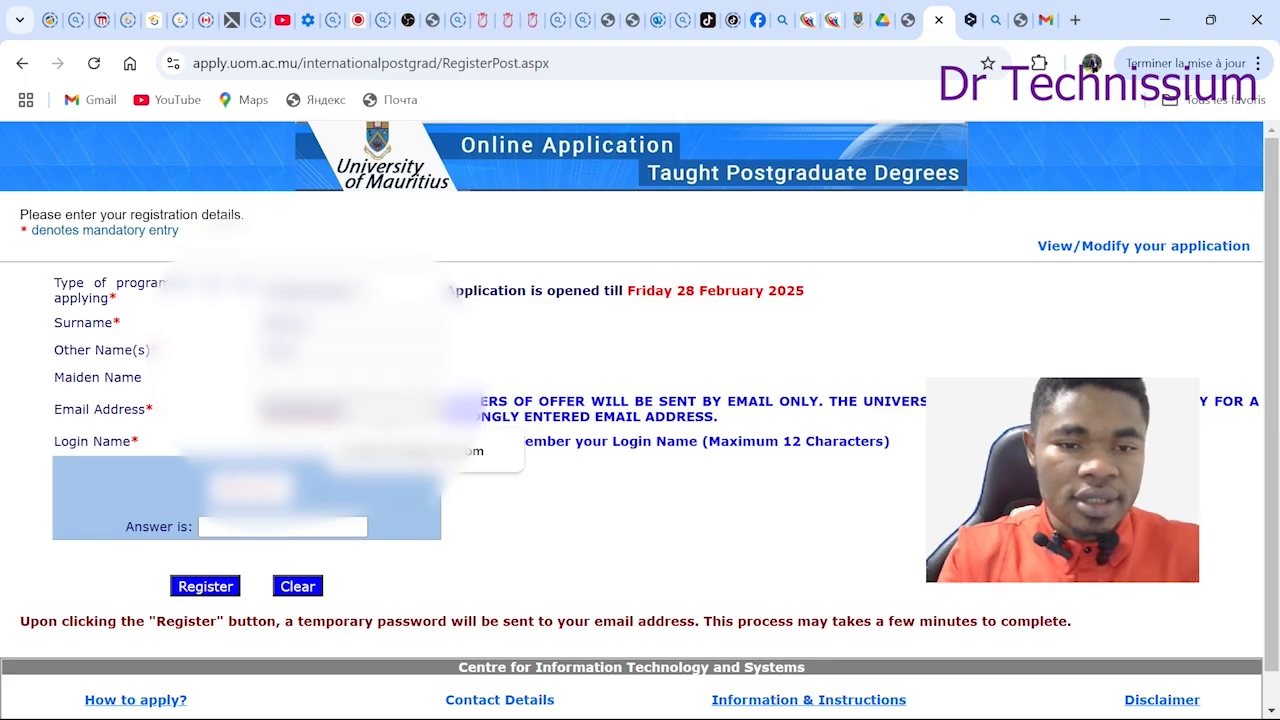
{"action": "key", "text": "Down"}
{"action": "key", "text": "Return"}
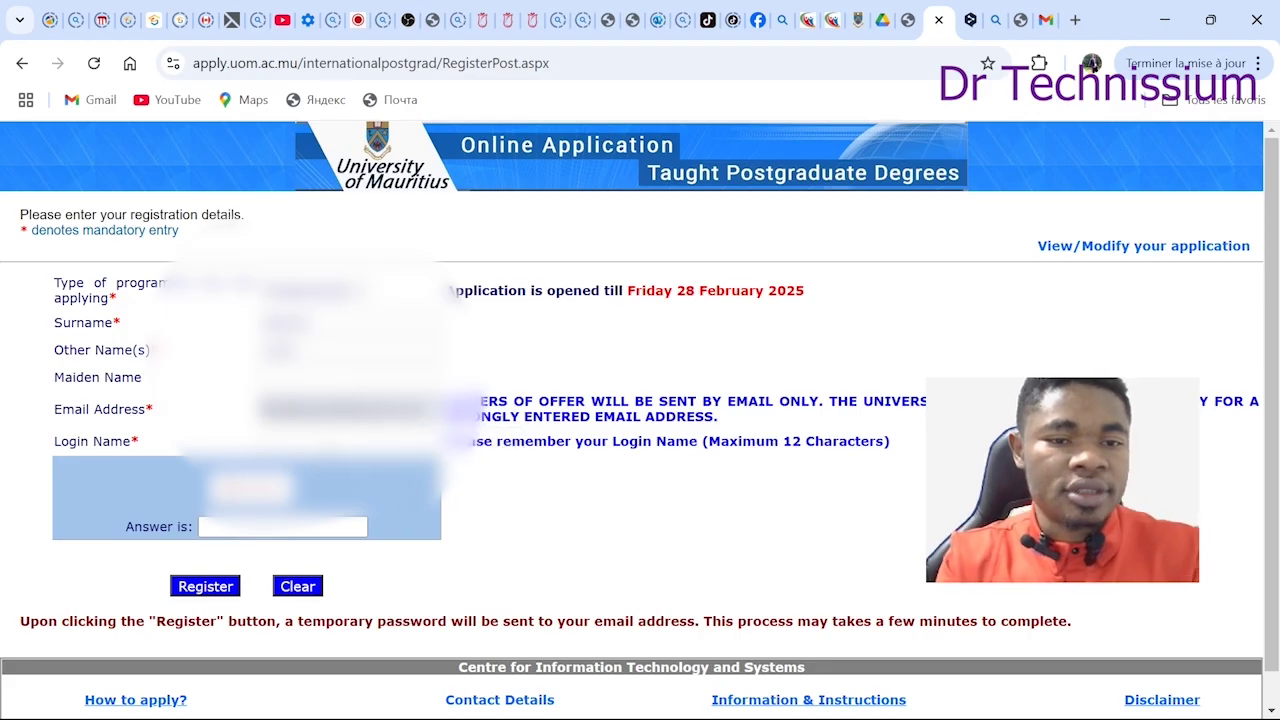
{"action": "key", "text": "Tab"}
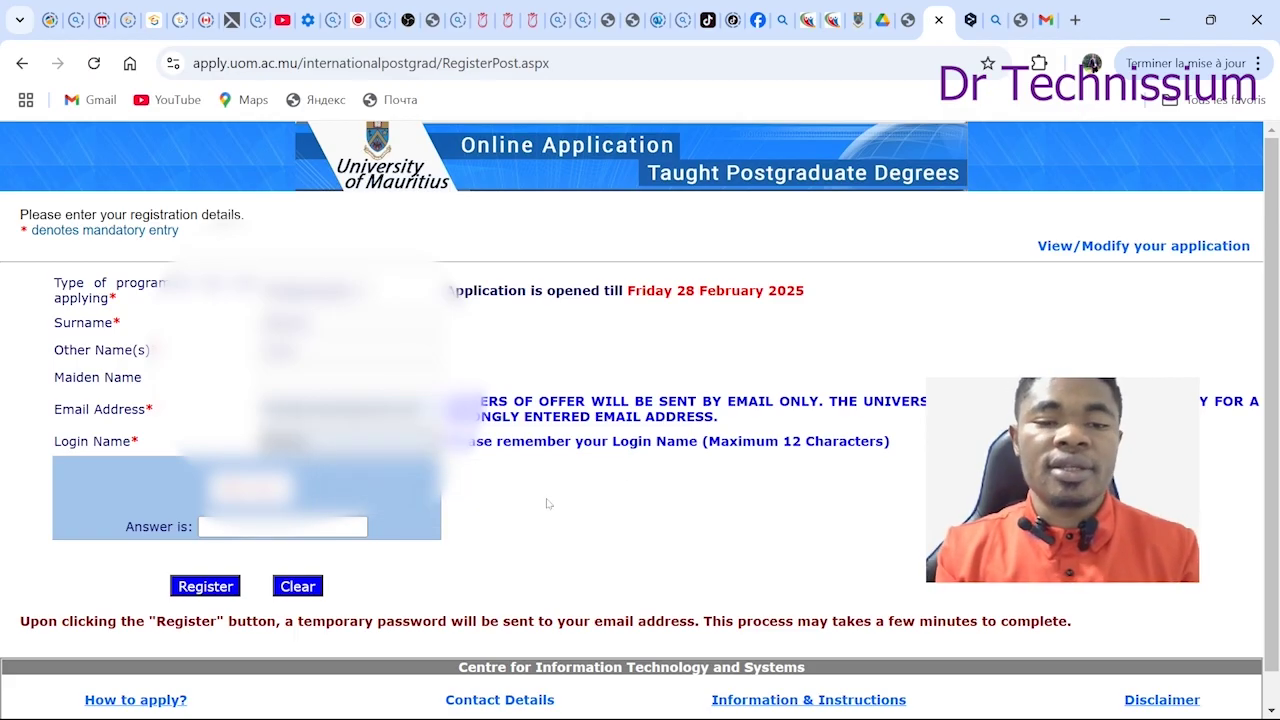
Enter 15 in the 'Answer is' field for the verification sum.
{"action": "left_click", "coordinate": [242, 528]}
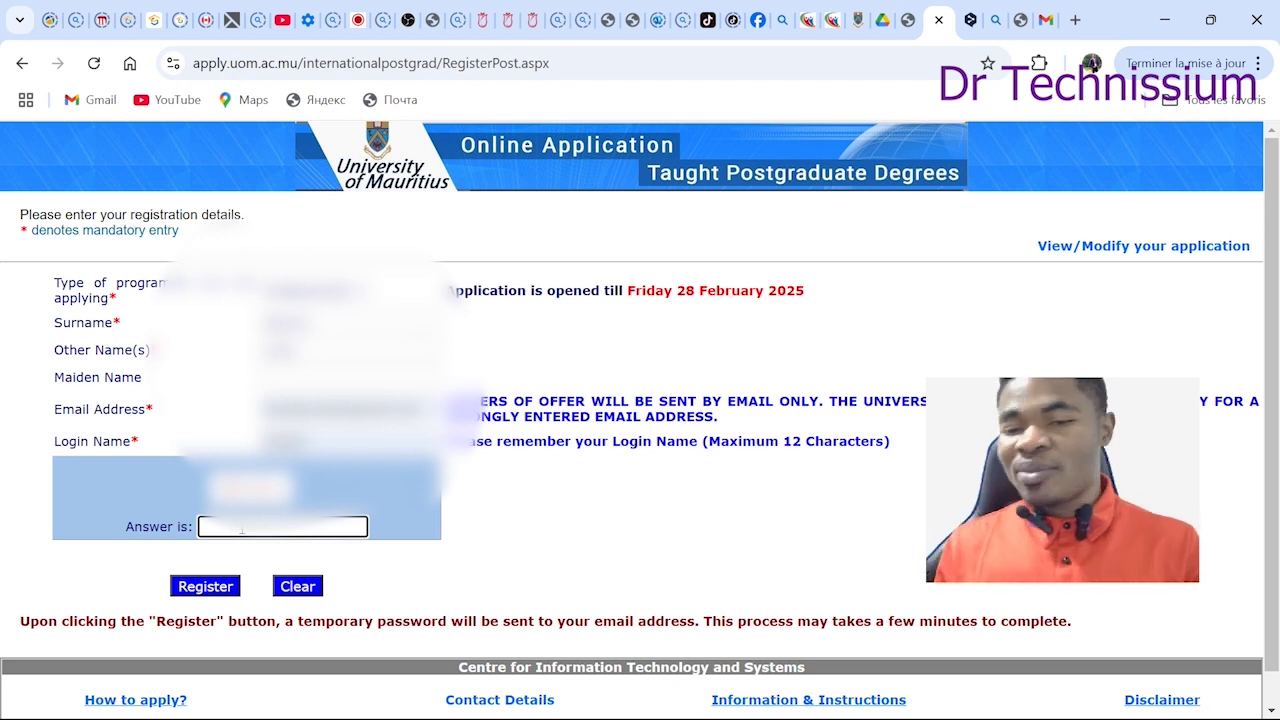
{"action": "type", "text": "1"}
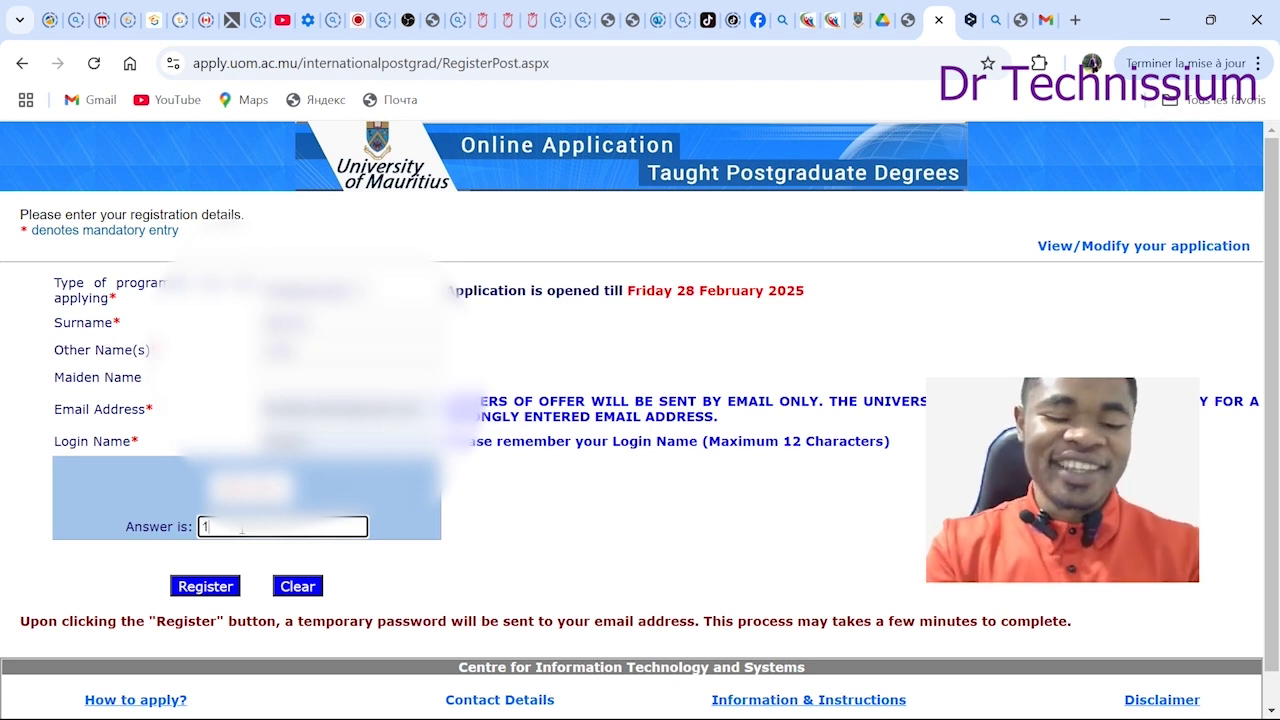
{"action": "type", "text": "5"}
{"action": "right_click", "coordinate": [242, 530]}
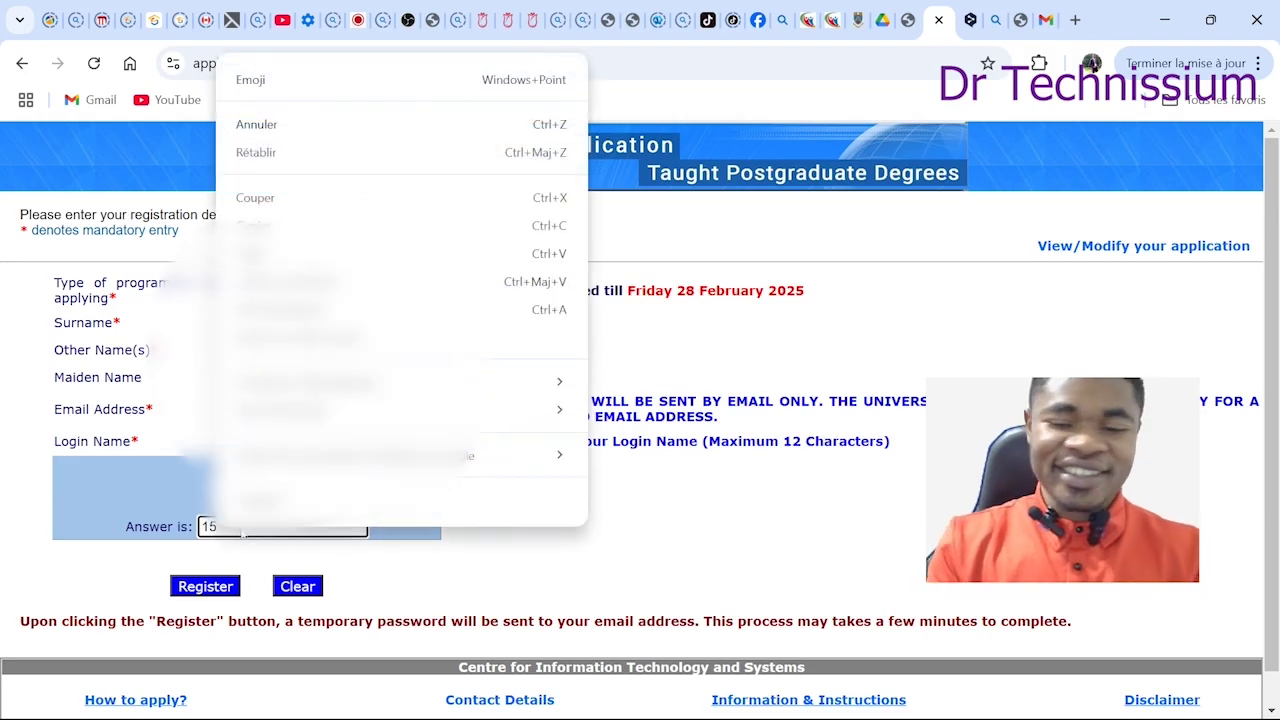
{"action": "left_click", "coordinate": [759, 544]}
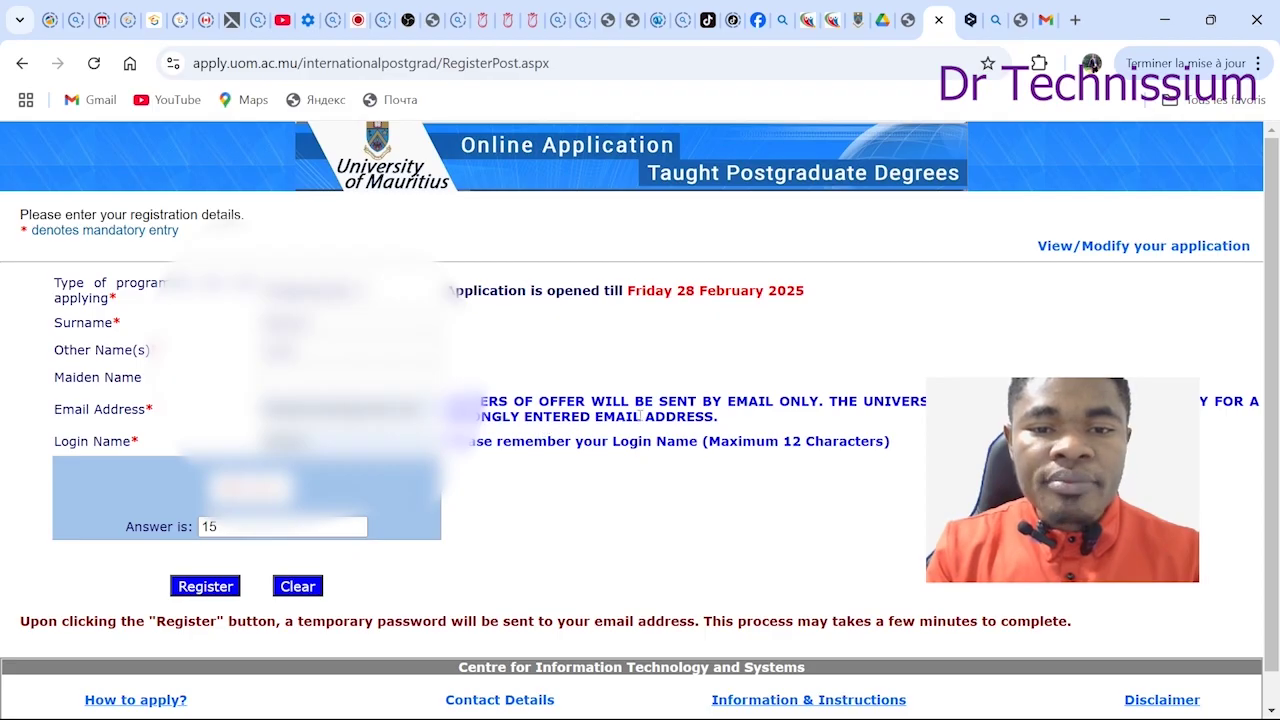
{"action": "mouse_move", "coordinate": [1078, 404]}
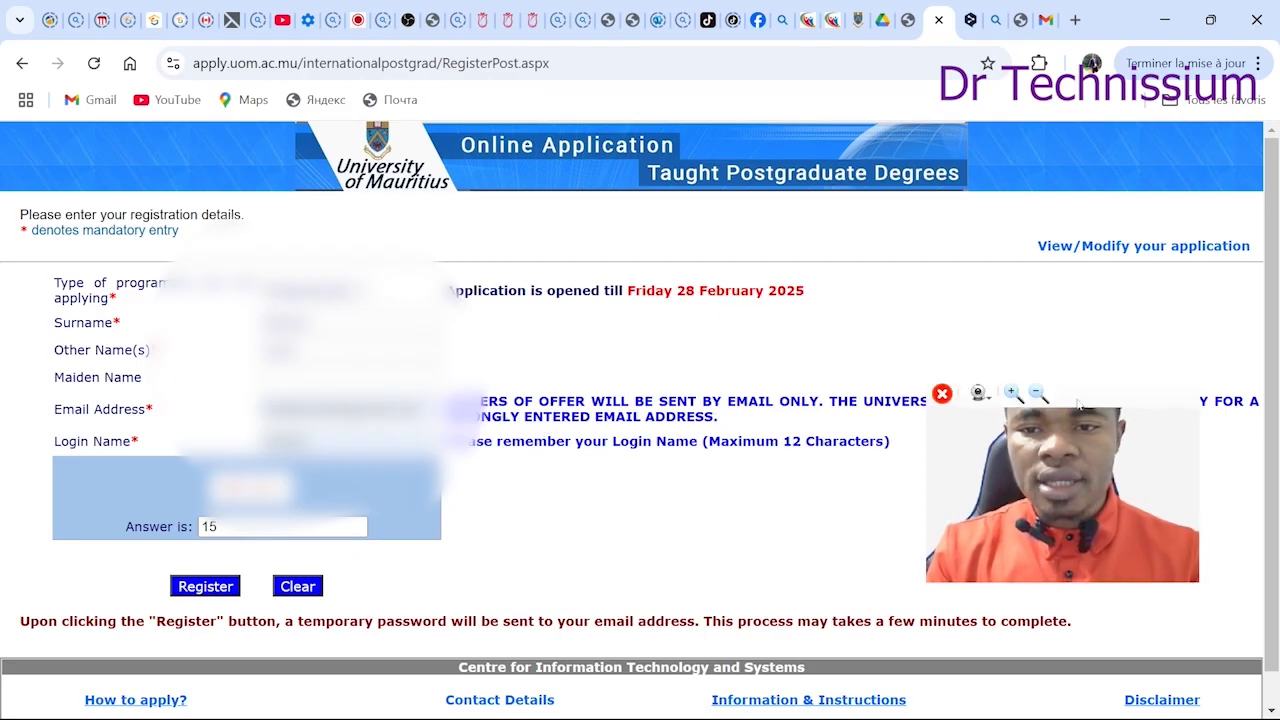
{"action": "left_click_drag", "start_coordinate": [1097, 401], "coordinate": [1104, 448]}
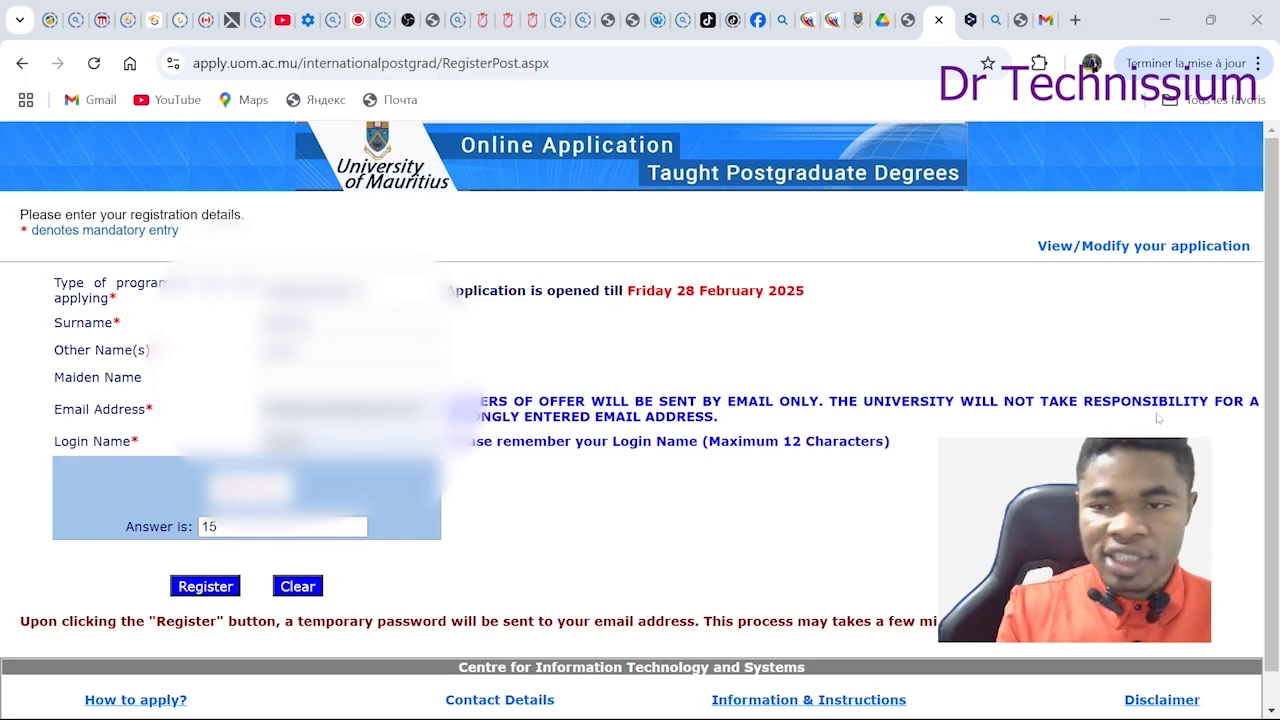
Register the account, acknowledging the processing notice and the 'Login Name already exists' alert.
{"action": "scroll", "coordinate": [1277, 373], "scroll_direction": "down", "scroll_amount": 1}
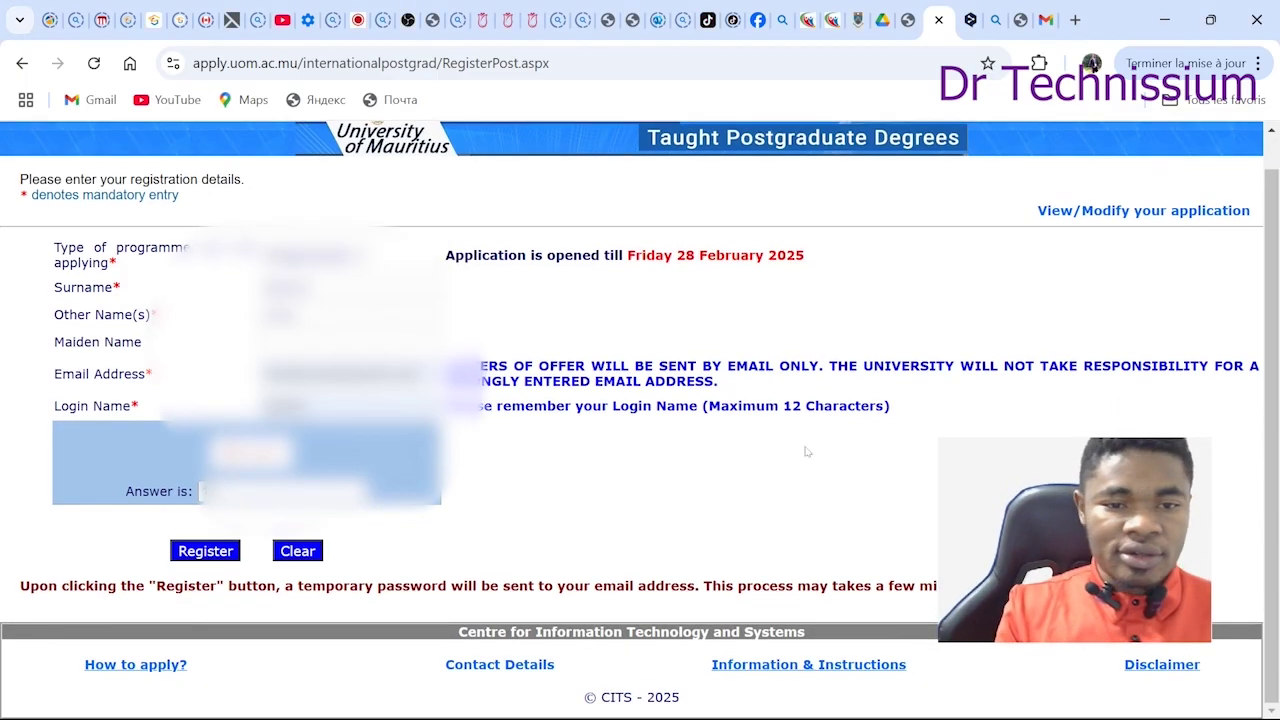
{"action": "left_click", "coordinate": [205, 551]}
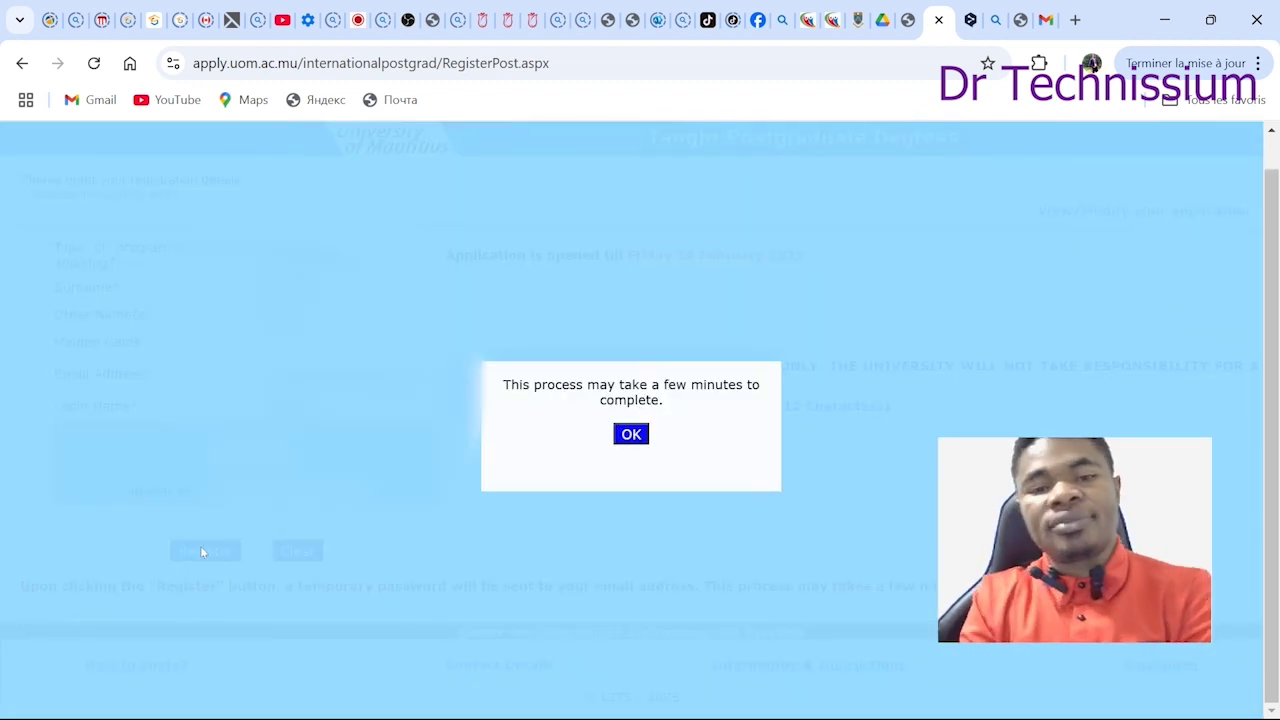
{"action": "left_click", "coordinate": [638, 442]}
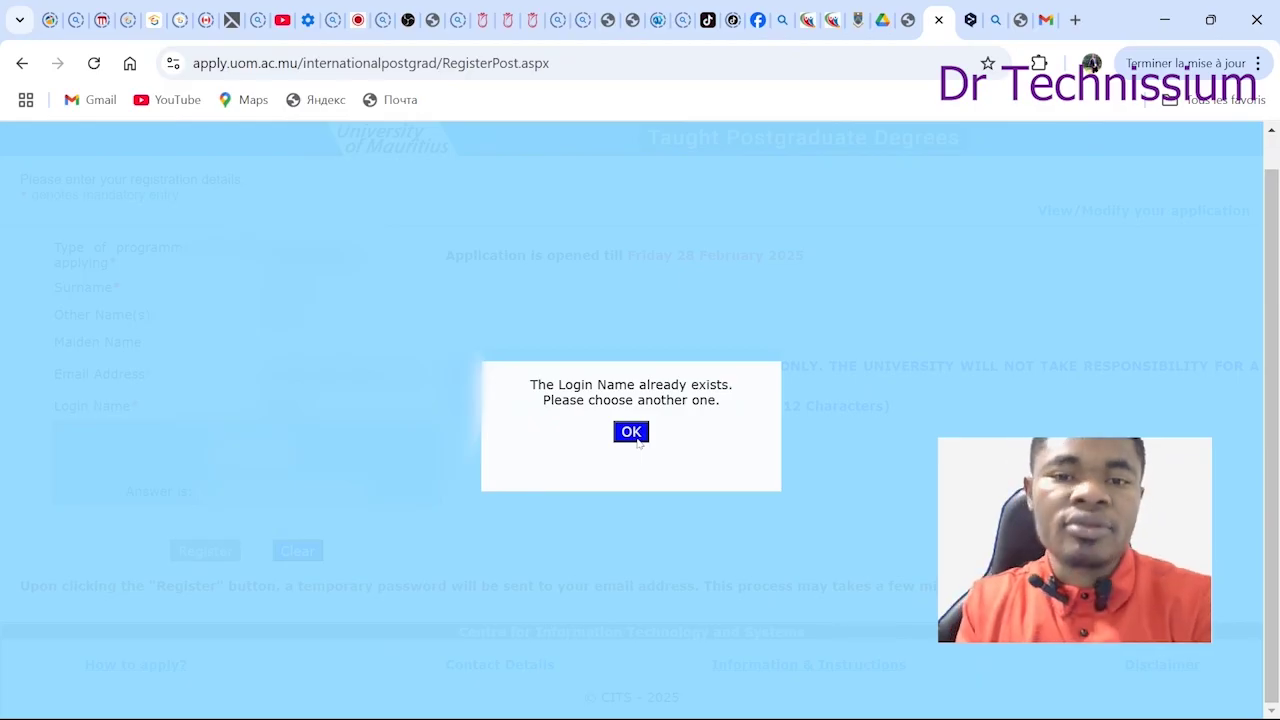
{"action": "left_click", "coordinate": [636, 441]}
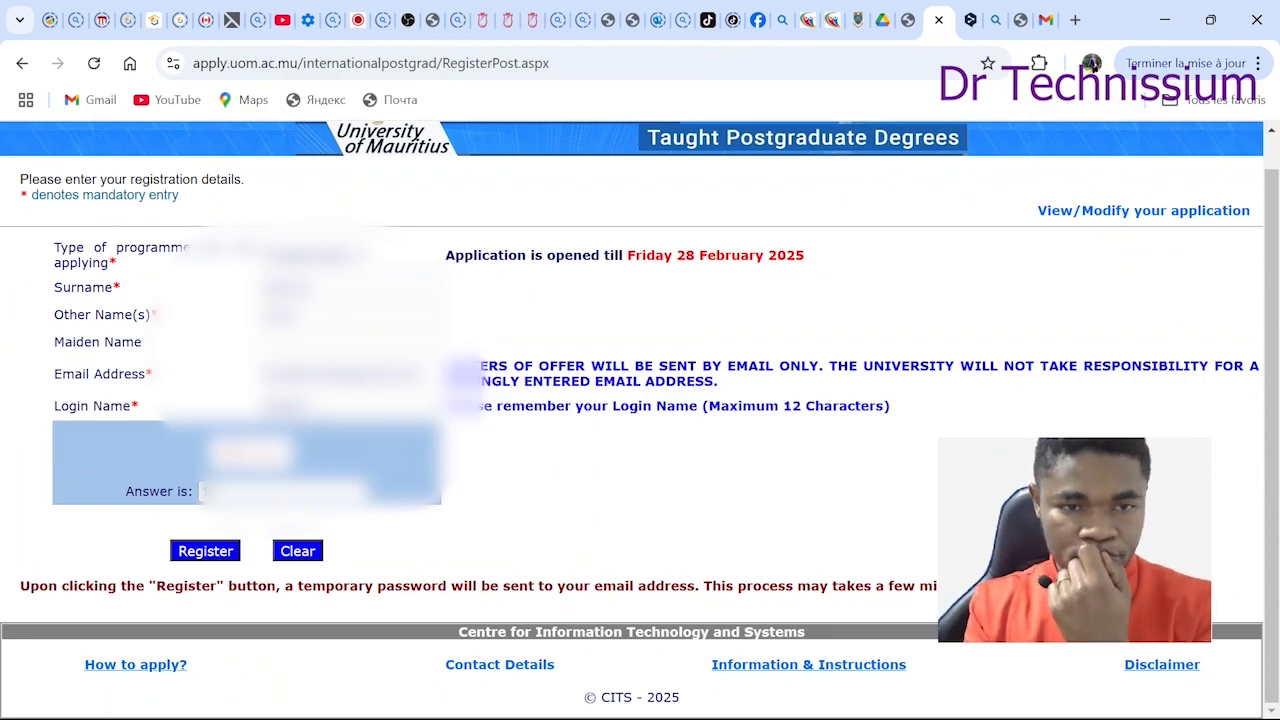
Replace the taken login name with a different one and resubmit the registration form.
{"action": "double_click", "coordinate": [284, 405]}
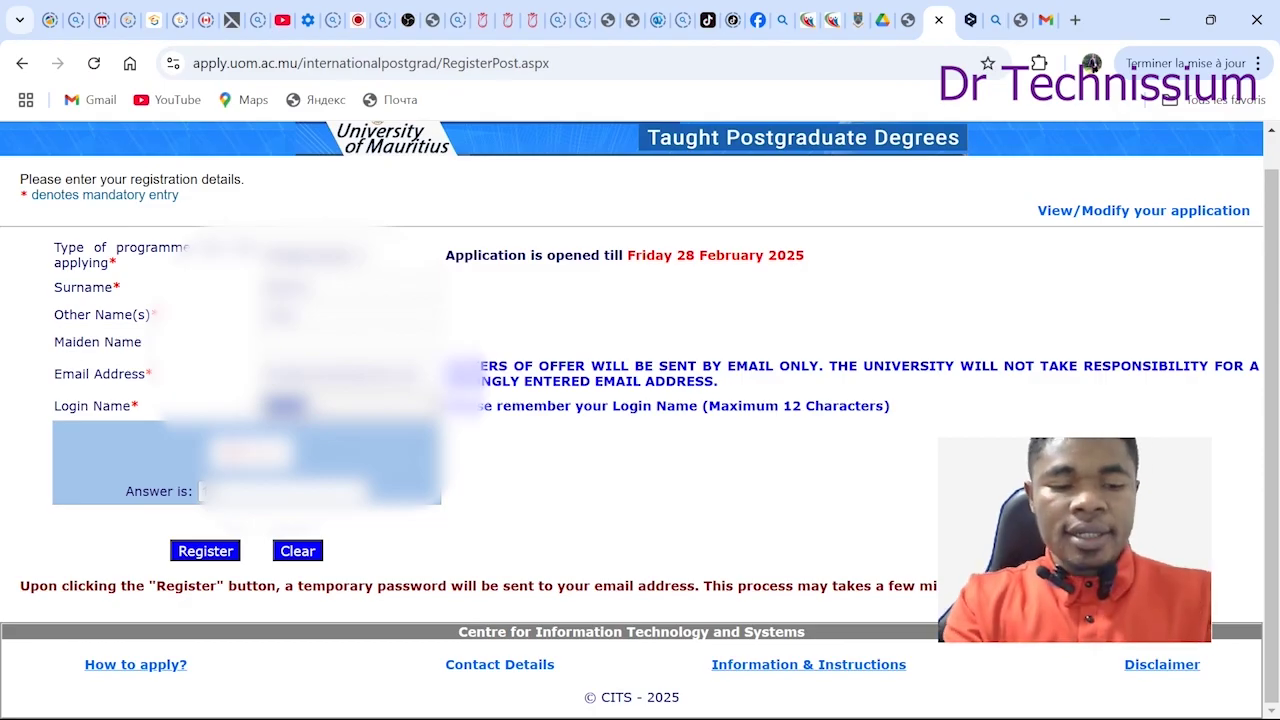
{"action": "left_click", "coordinate": [284, 405]}
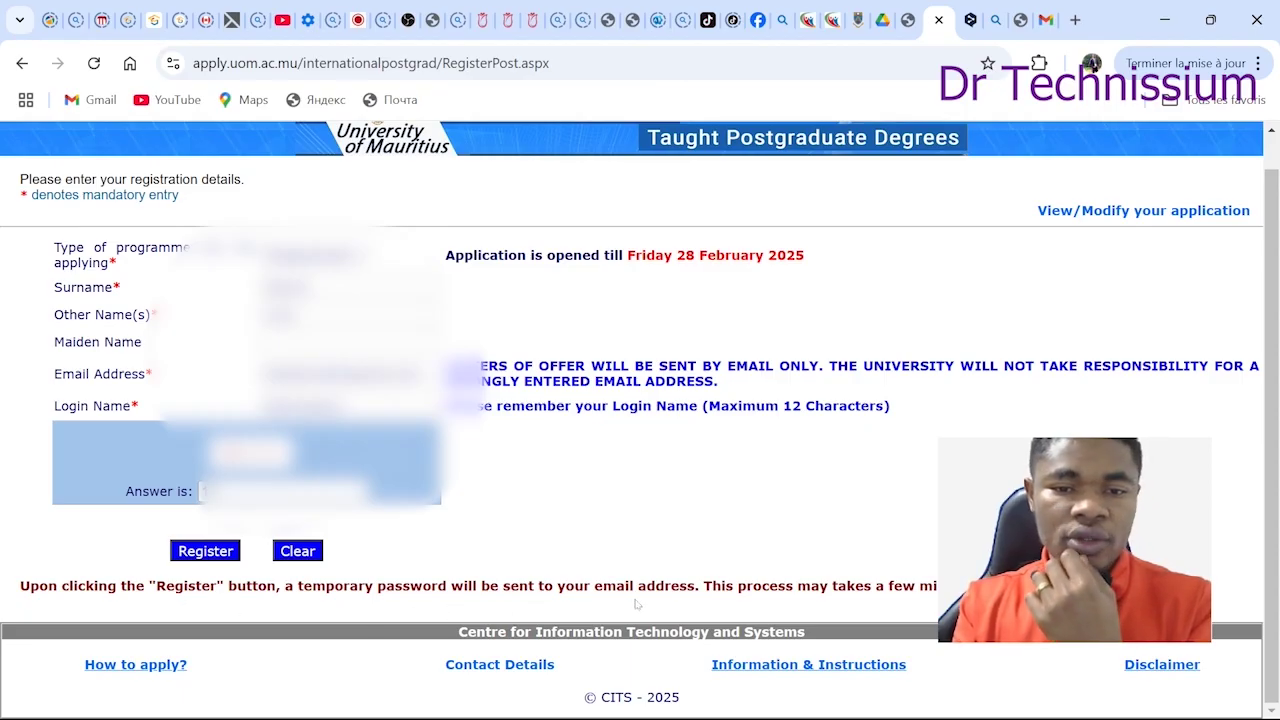
{"action": "mouse_move", "coordinate": [1110, 463]}
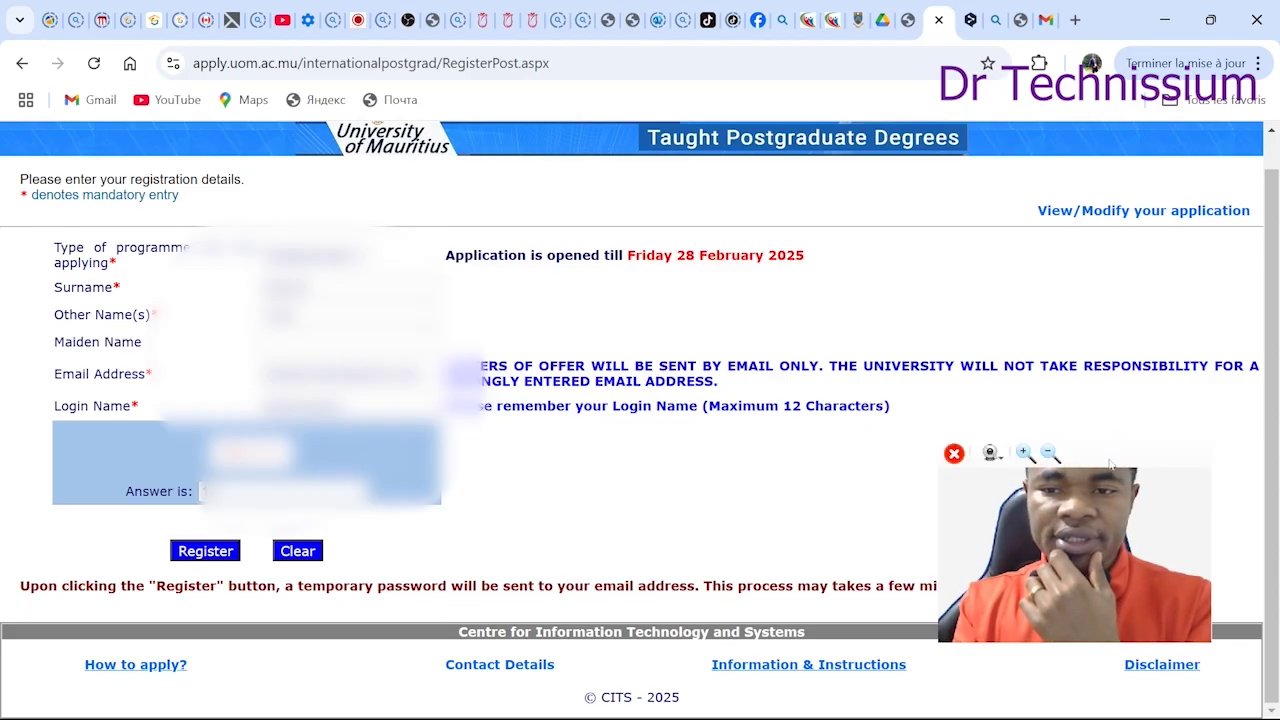
{"action": "left_click_drag", "start_coordinate": [1110, 463], "coordinate": [1107, 344]}
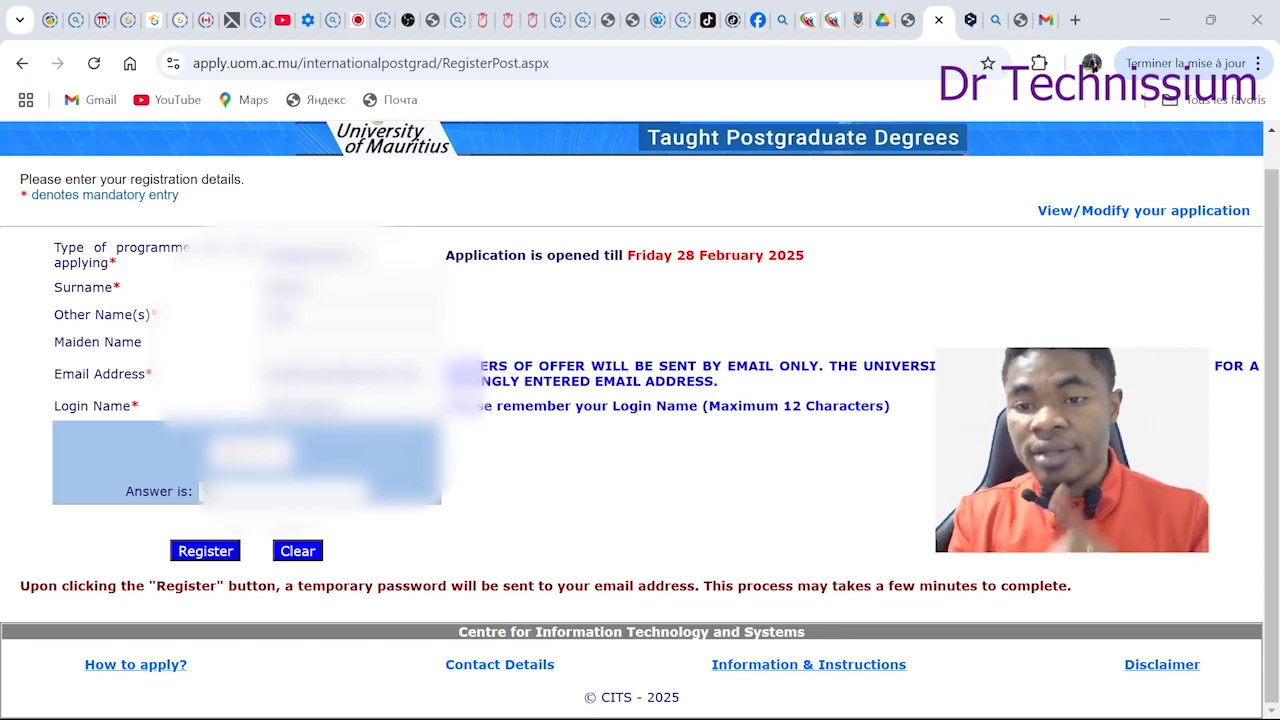
{"action": "left_click", "coordinate": [188, 552]}
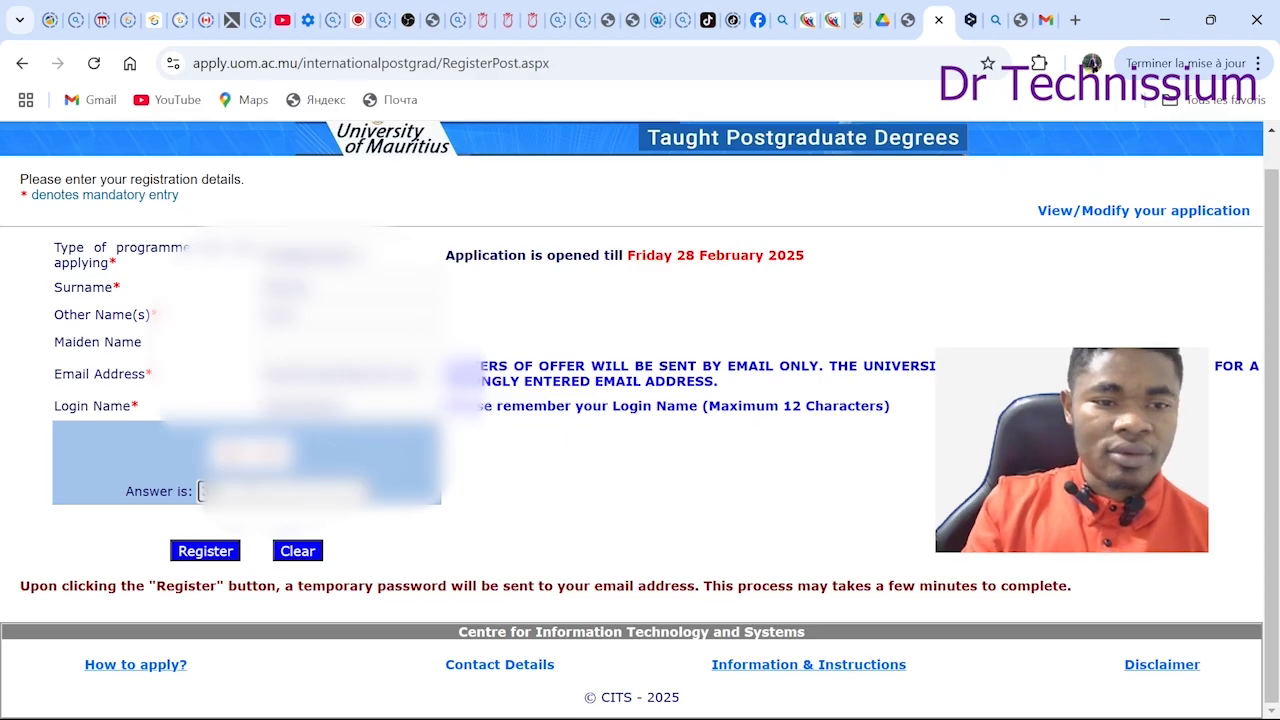
Resubmit the registration with a corrected verification answer and acknowledge the processing and confirmation alerts.
{"action": "left_click", "coordinate": [207, 556]}
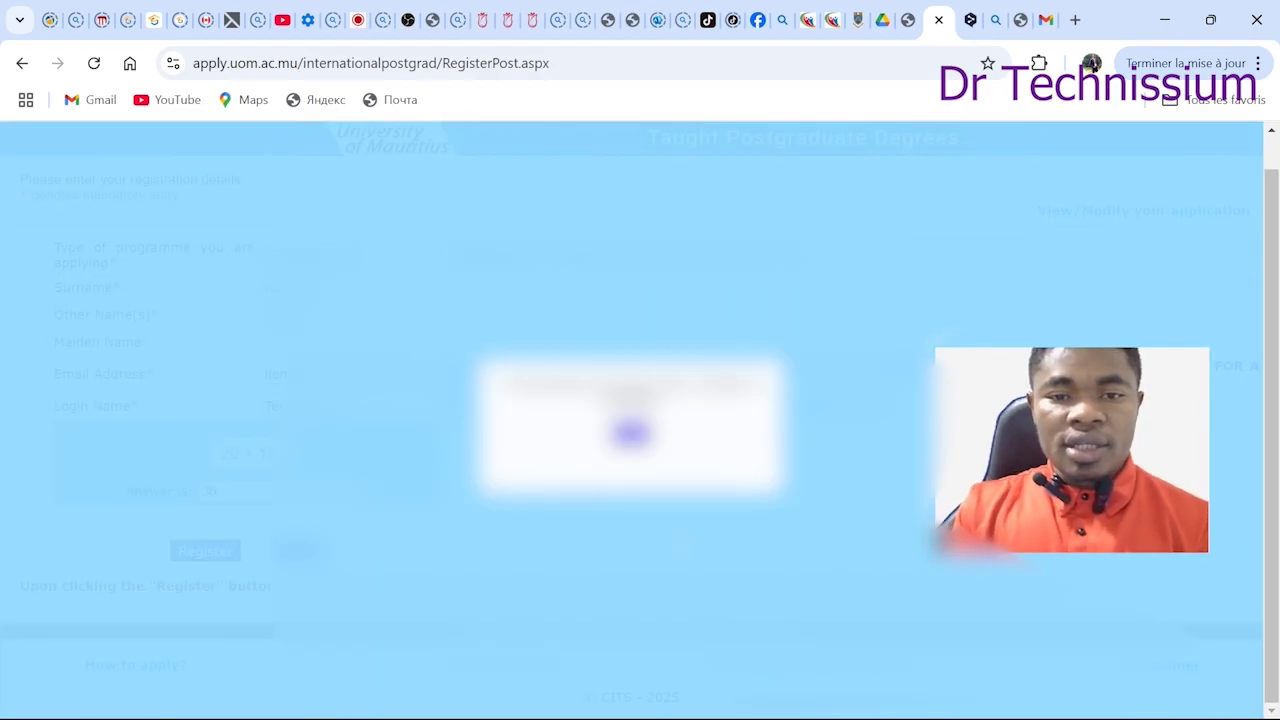
{"action": "key", "text": "Return"}
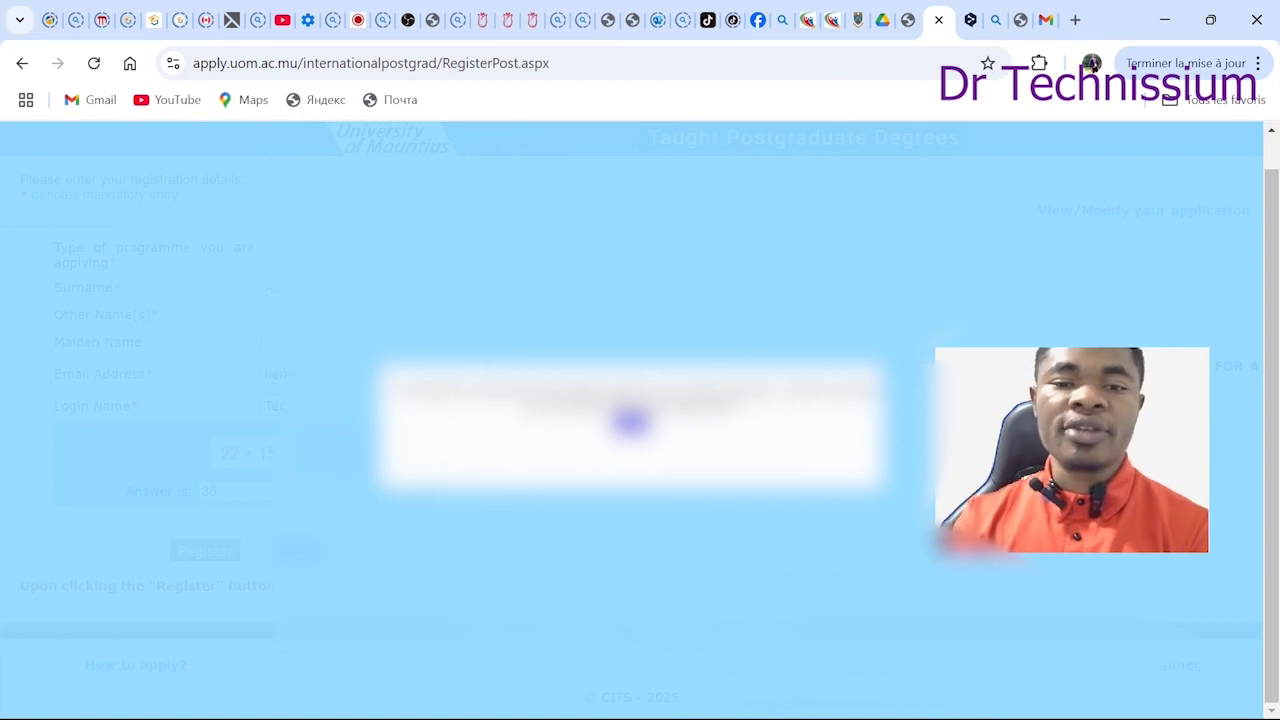
{"action": "key", "text": "Return"}
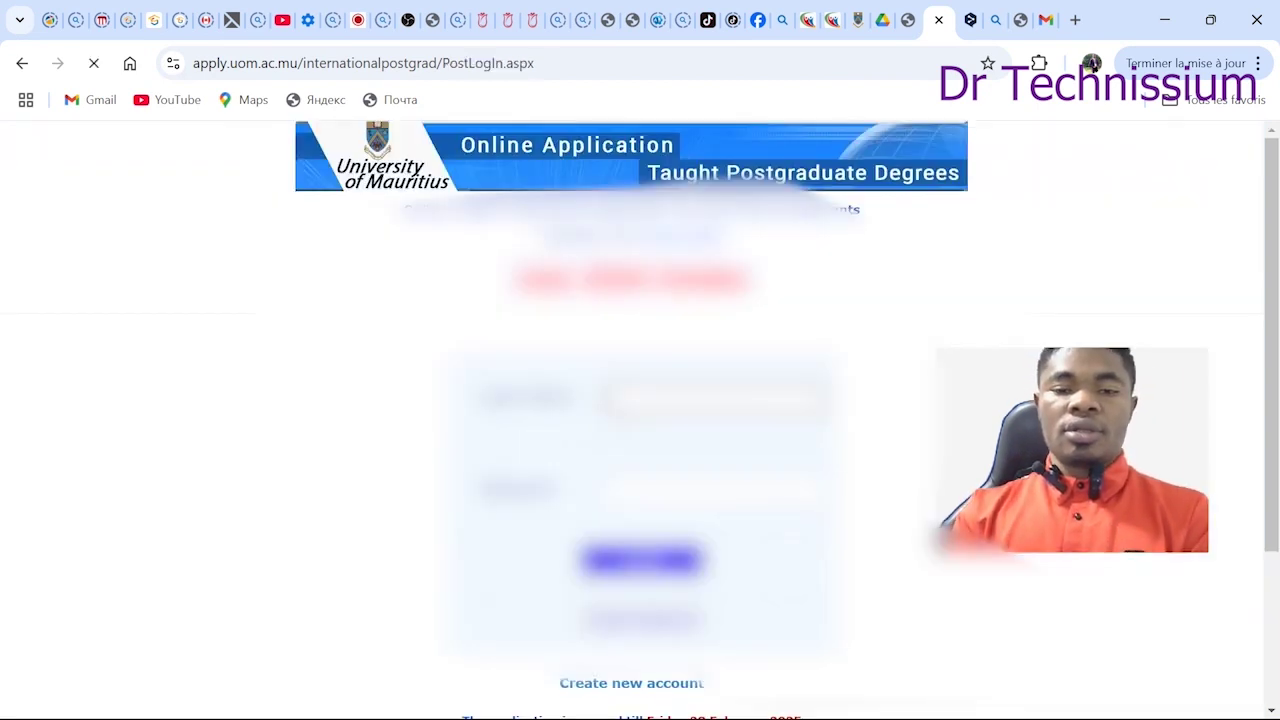
Refresh the Gmail inbox, open the new University of Mauritius email and follow its login link.
{"action": "left_click", "coordinate": [1046, 22]}
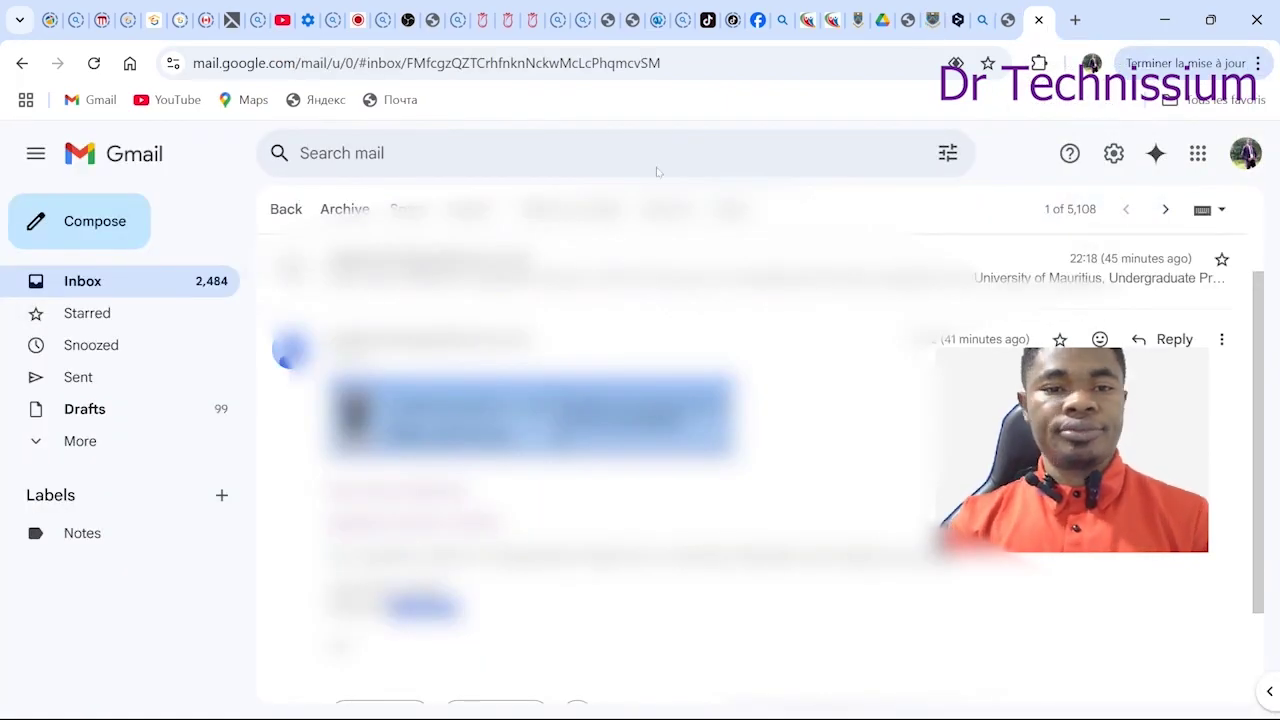
{"action": "left_click", "coordinate": [180, 283]}
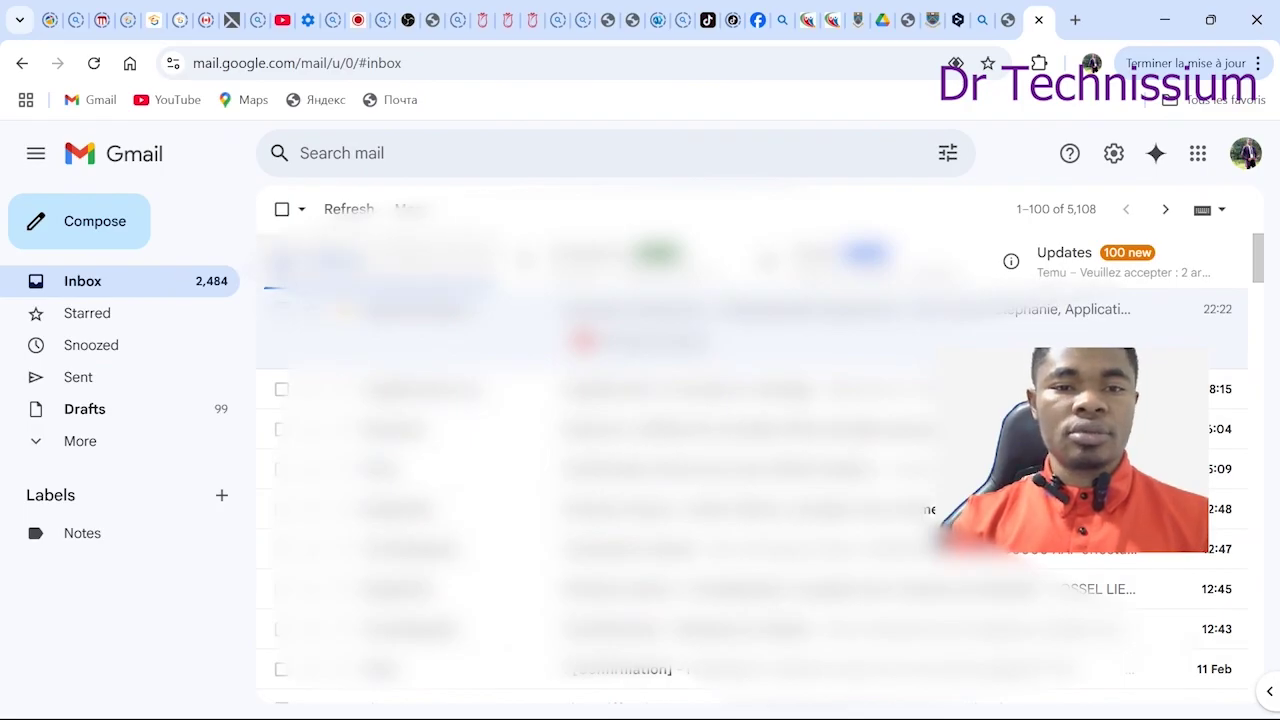
{"action": "left_click", "coordinate": [165, 284]}
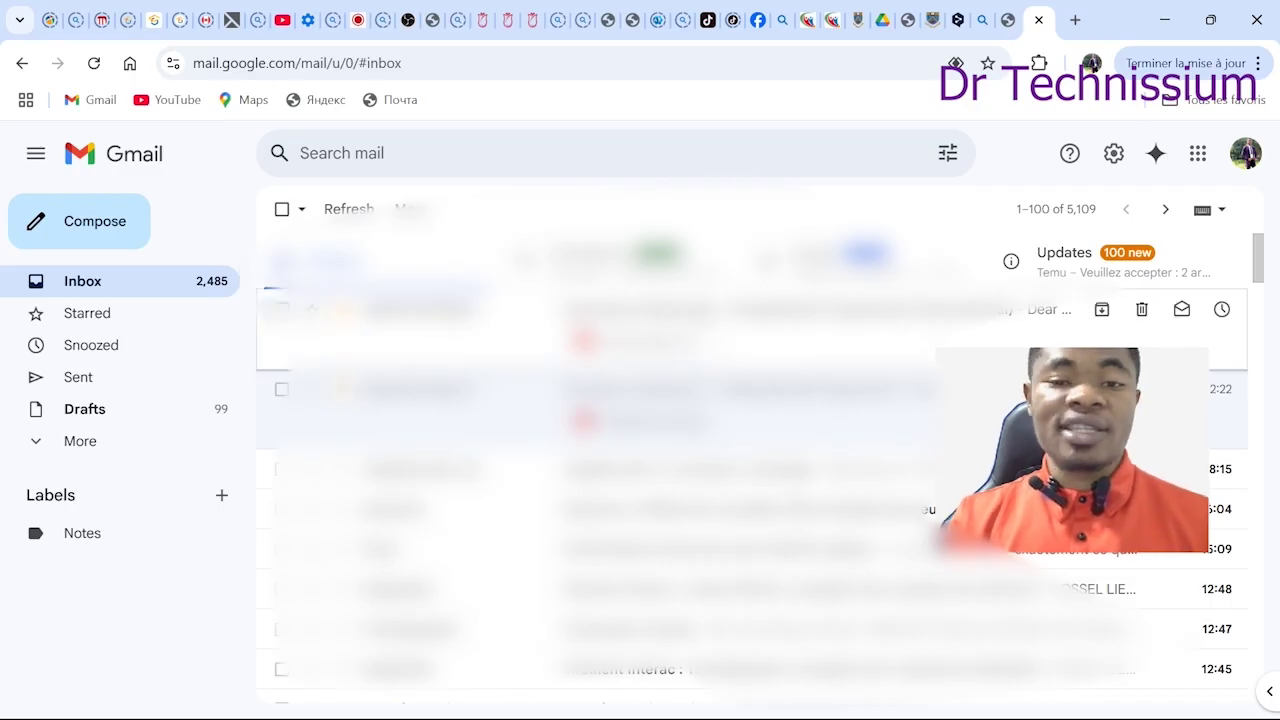
{"action": "left_click", "coordinate": [600, 315]}
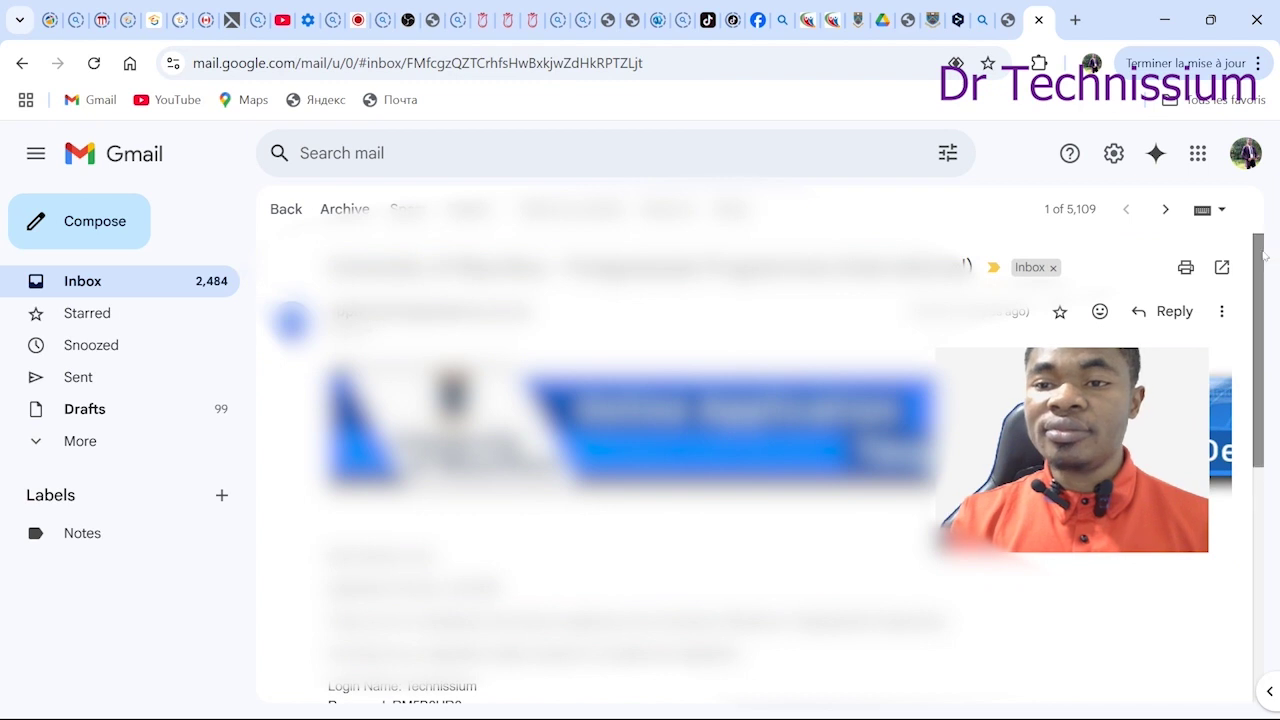
{"action": "left_click_drag", "start_coordinate": [1258, 252], "coordinate": [1252, 410]}
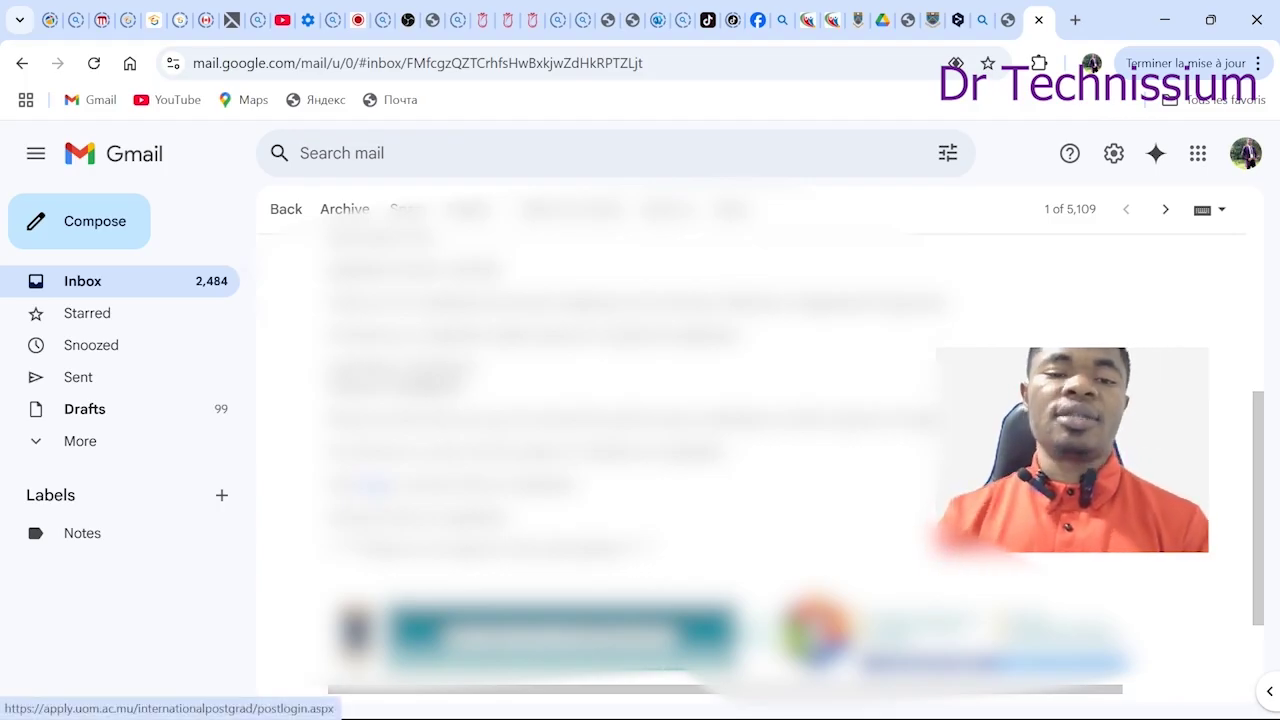
{"action": "left_click", "coordinate": [375, 487]}
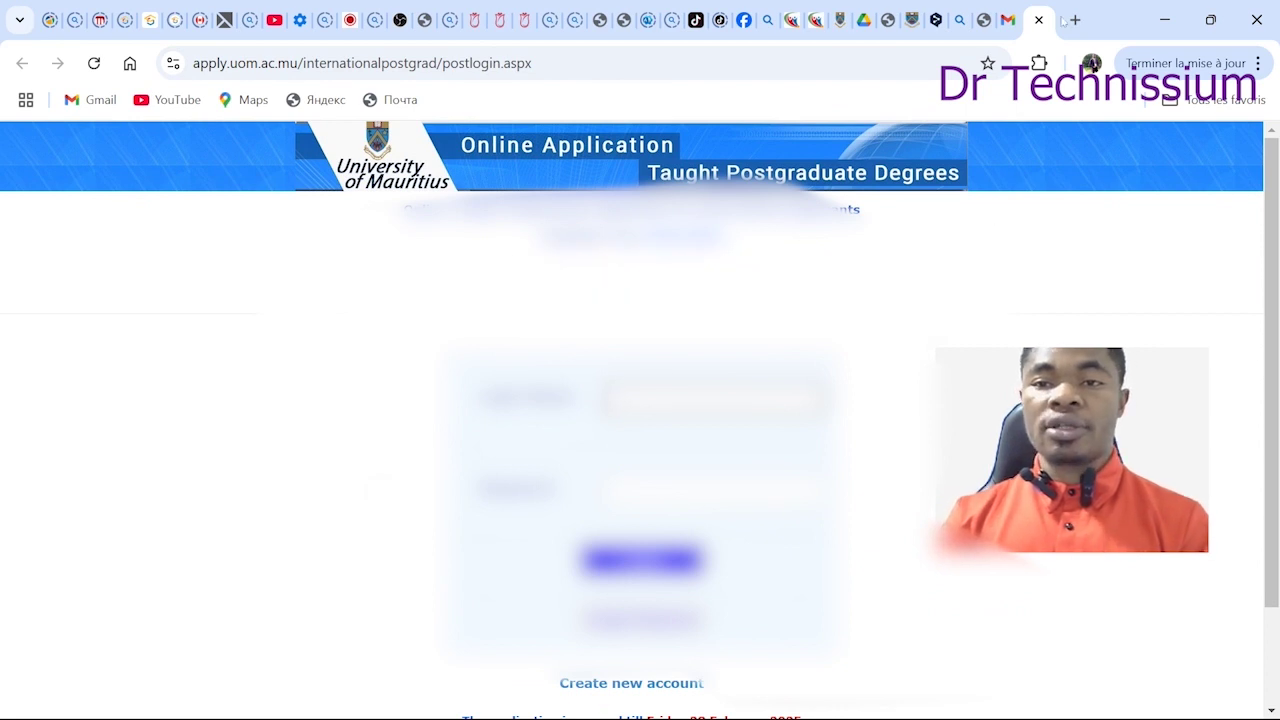
Copy the temporary password from the email and sign in with it on the application login page.
{"action": "left_click", "coordinate": [1008, 20]}
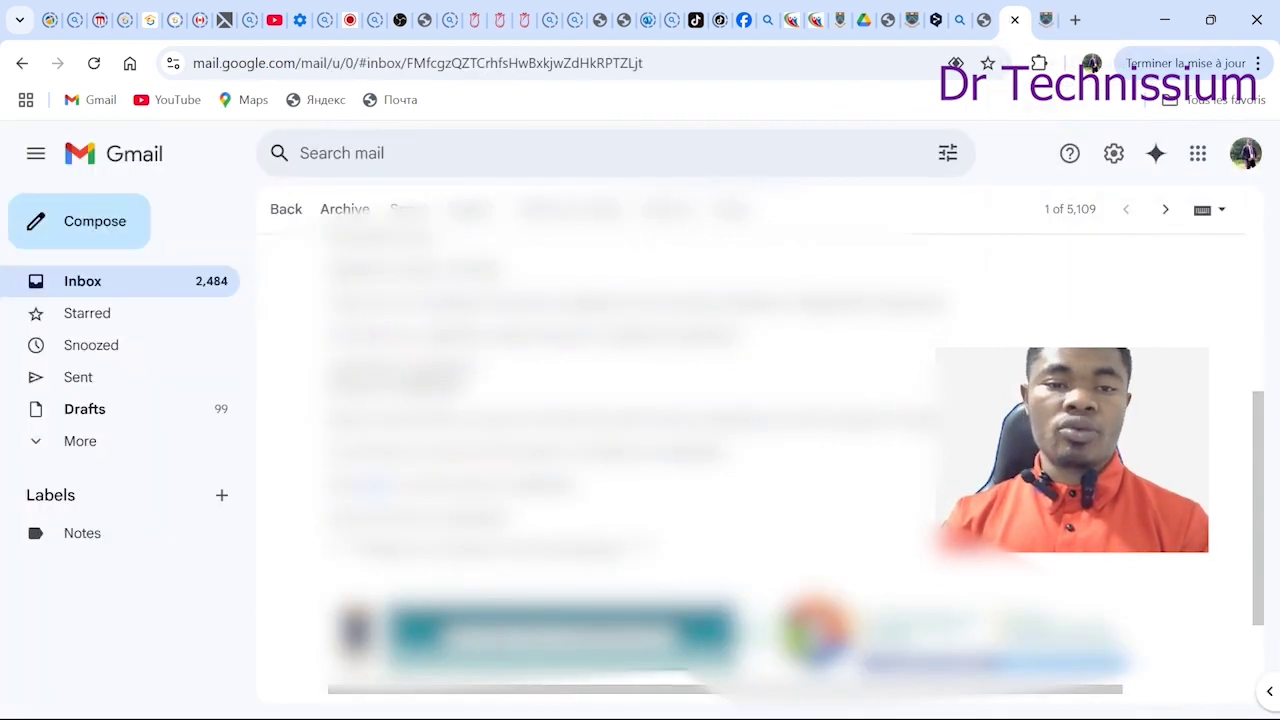
{"action": "left_click_drag", "start_coordinate": [404, 372], "coordinate": [476, 372]}
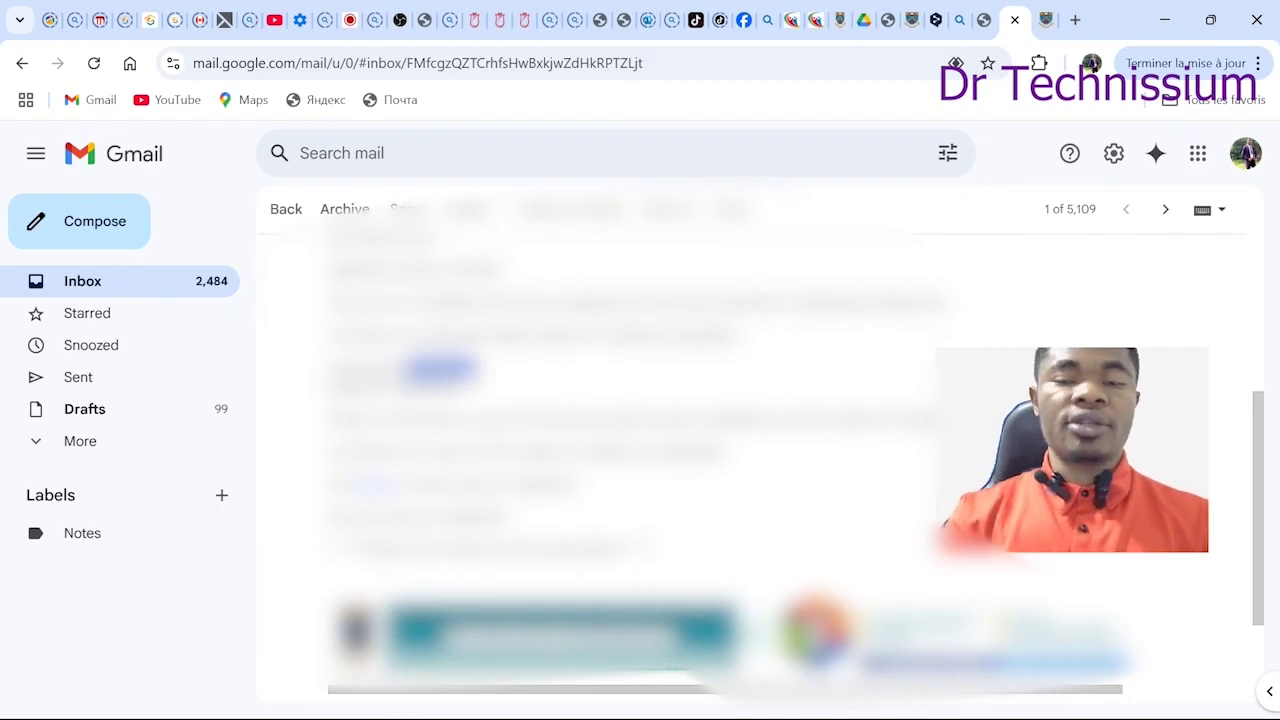
{"action": "left_click", "coordinate": [1045, 22]}
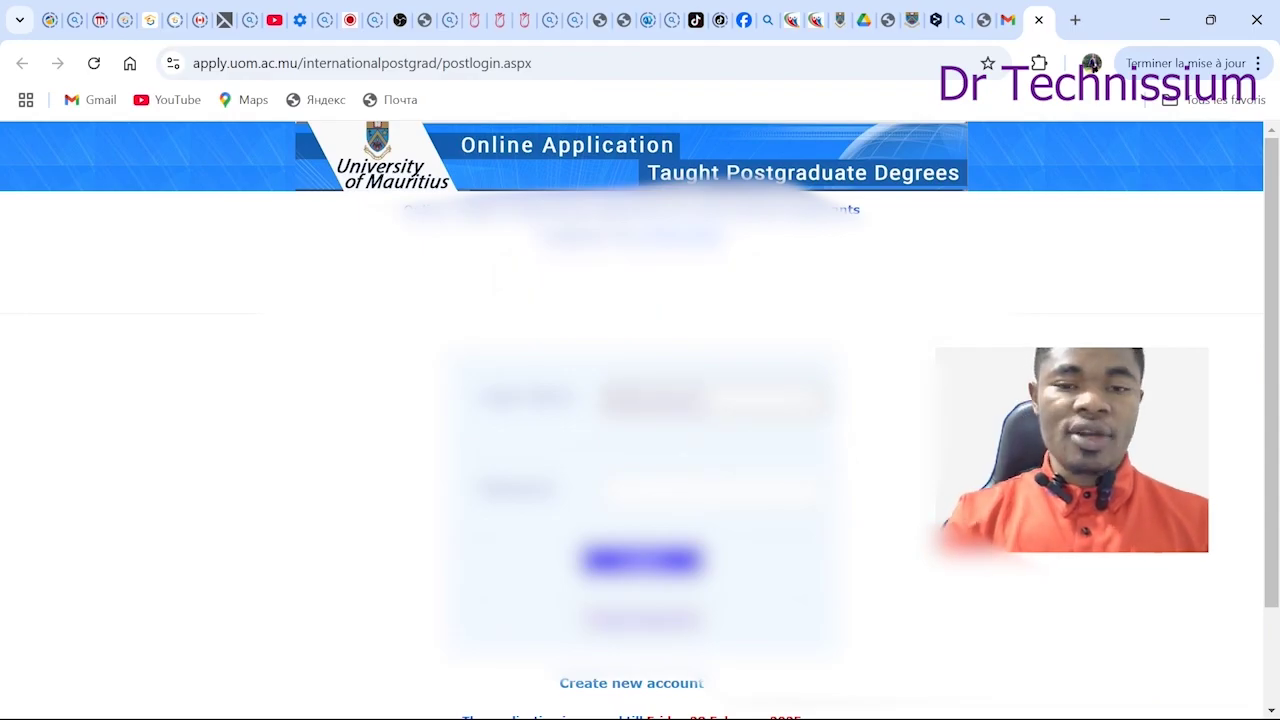
{"action": "mouse_move", "coordinate": [1008, 22]}
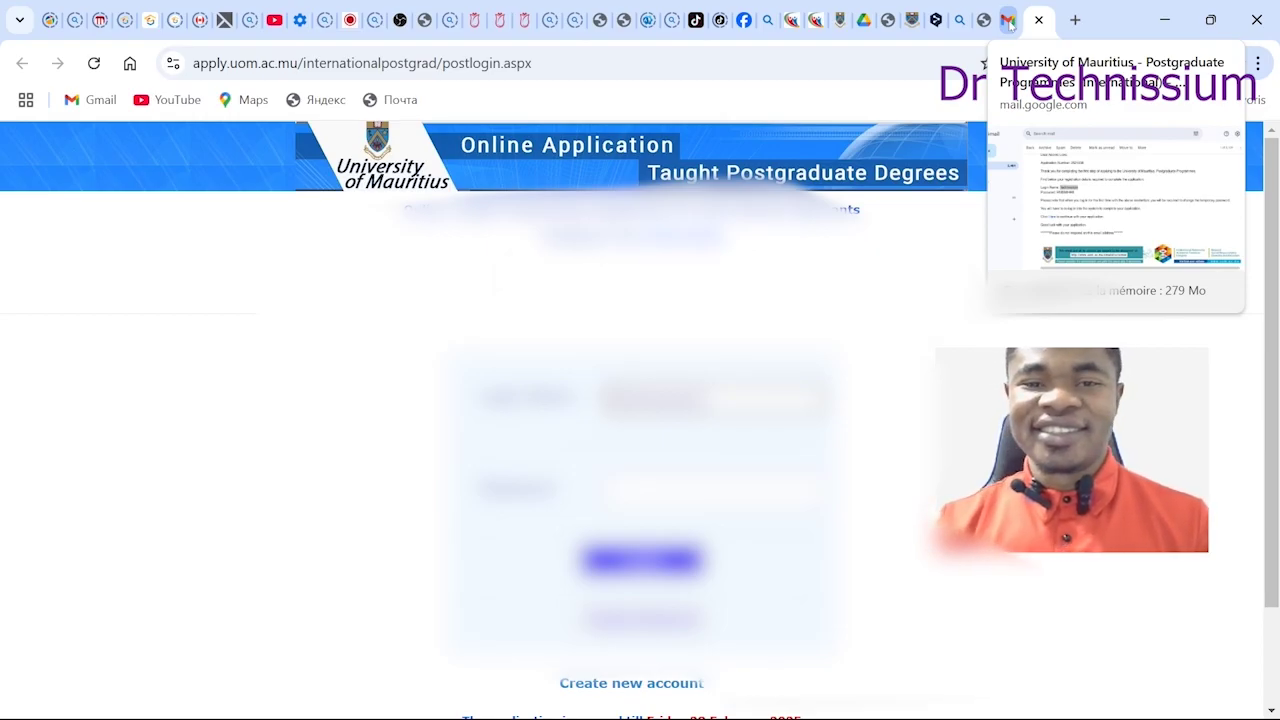
{"action": "left_click", "coordinate": [1010, 22]}
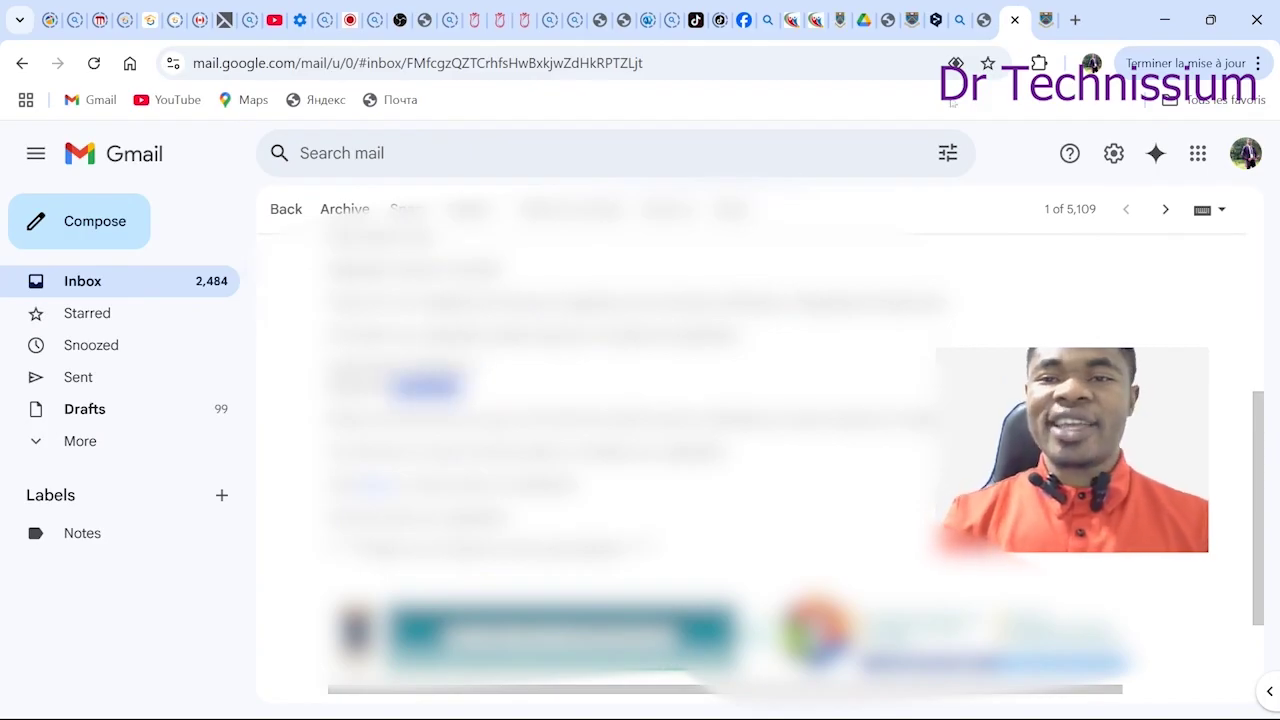
{"action": "left_click", "coordinate": [1047, 28]}
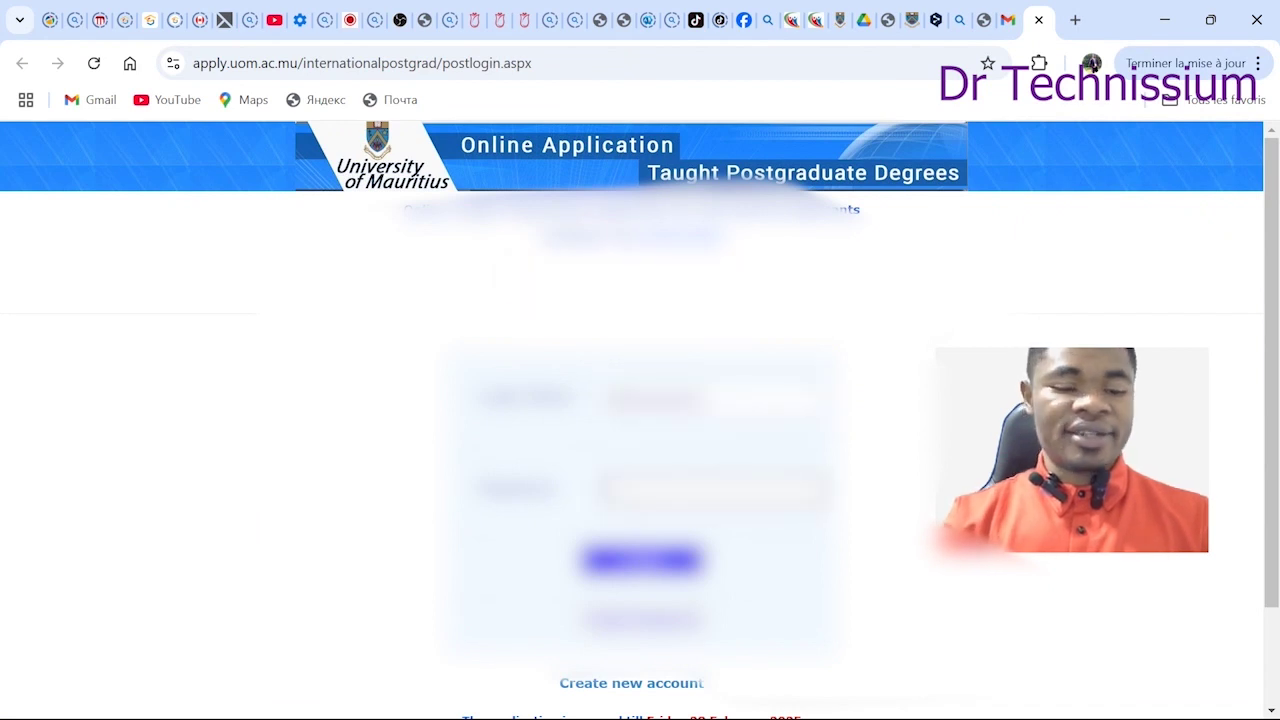
{"action": "key", "text": "ctrl+v"}
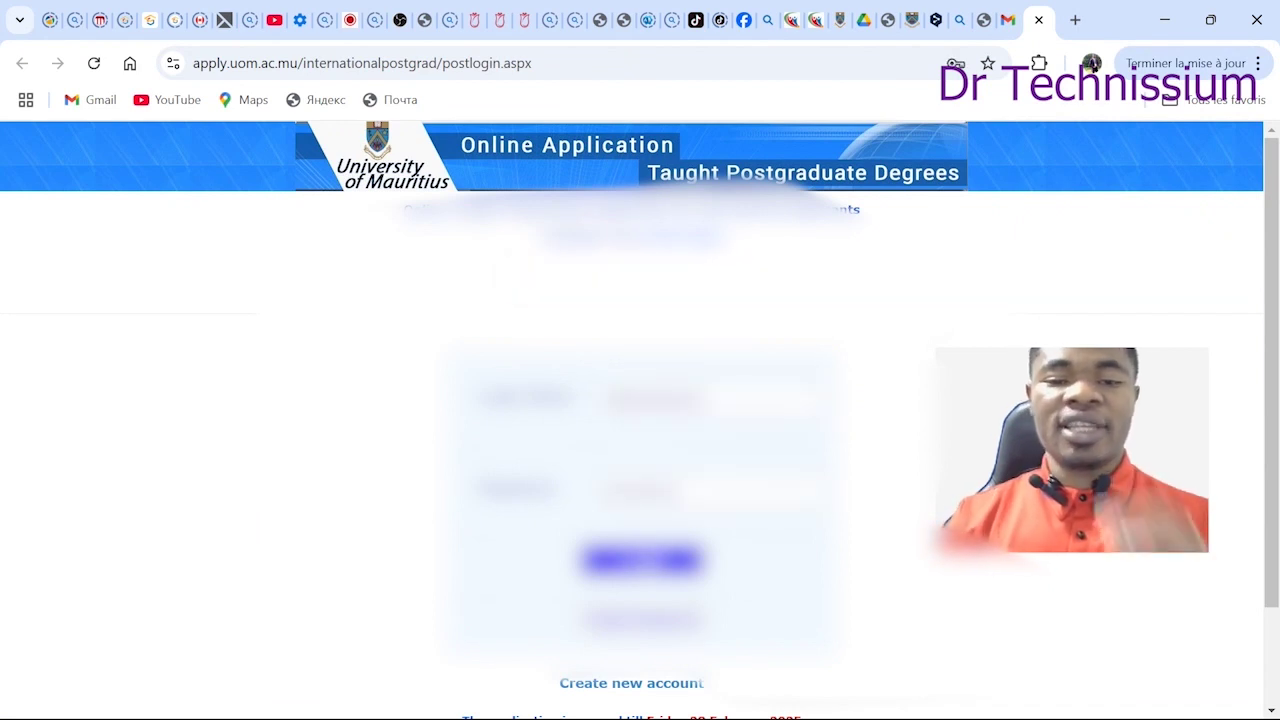
{"action": "key", "text": "Return"}
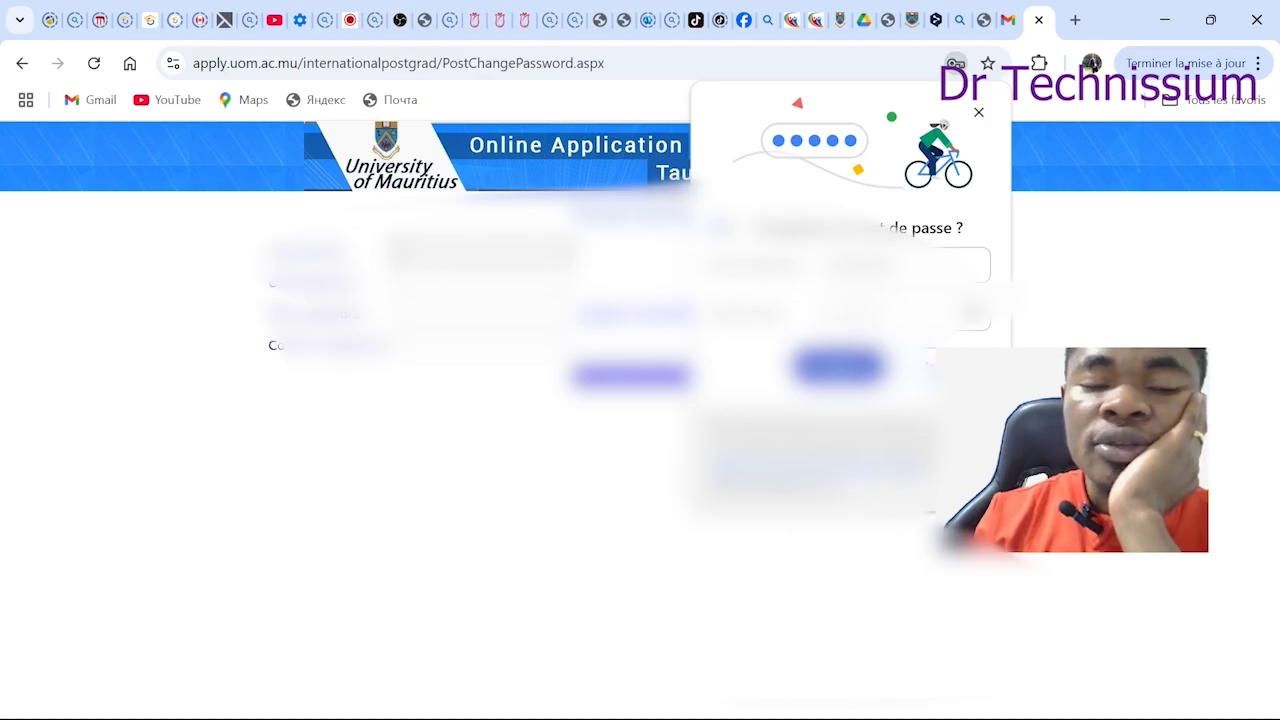
Dismiss Chrome's save-password offer and paste the emailed password into the current password field.
{"action": "left_click", "coordinate": [978, 112]}
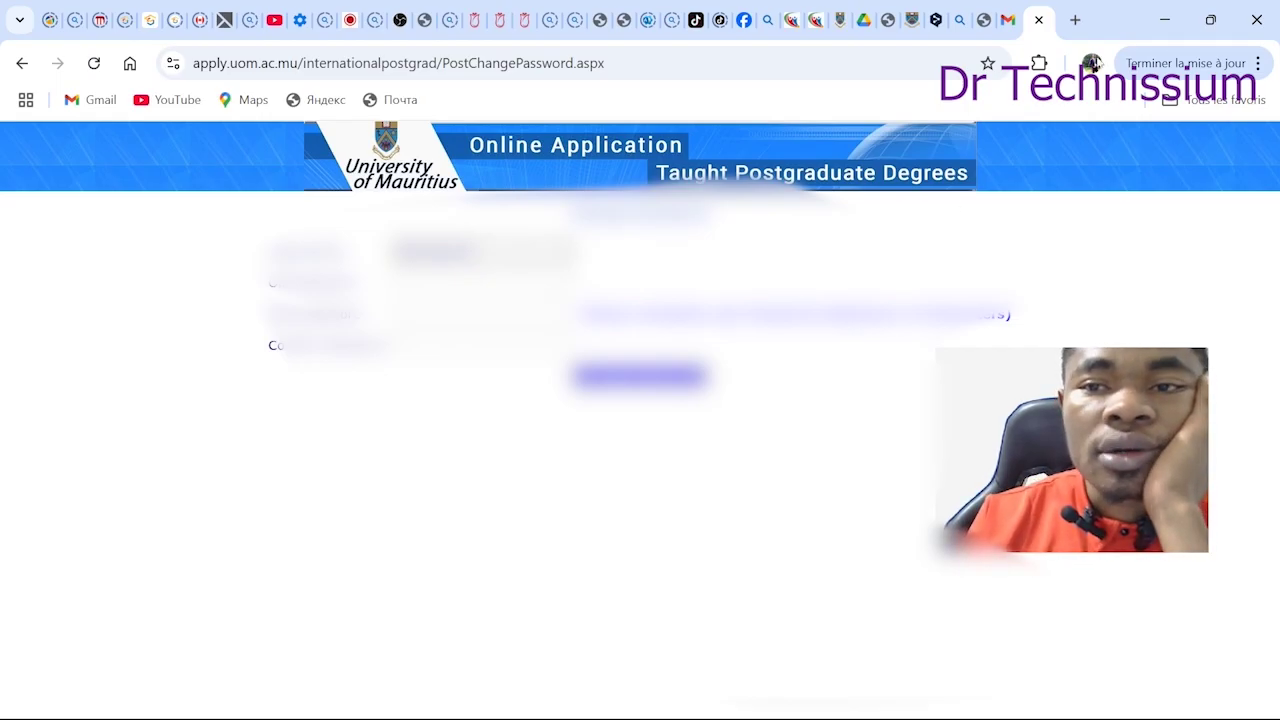
{"action": "left_click", "coordinate": [1008, 20]}
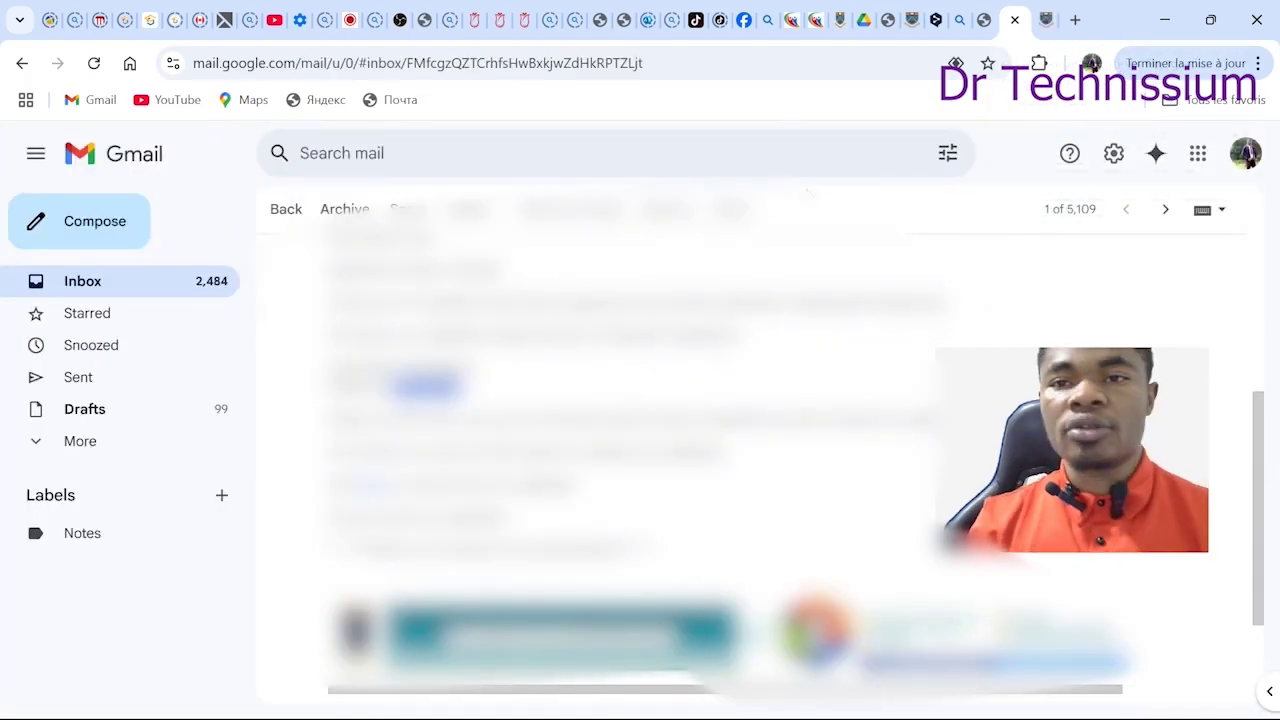
{"action": "left_click", "coordinate": [1046, 20]}
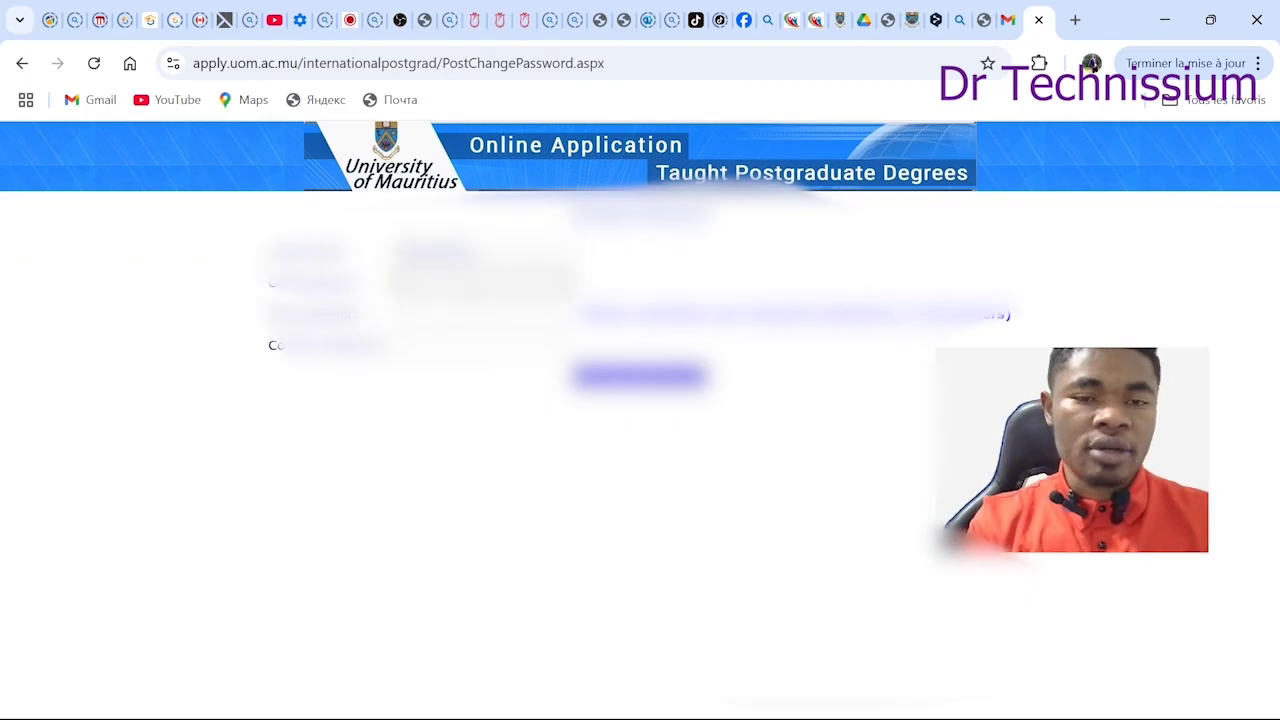
{"action": "key", "text": "ctrl+v"}
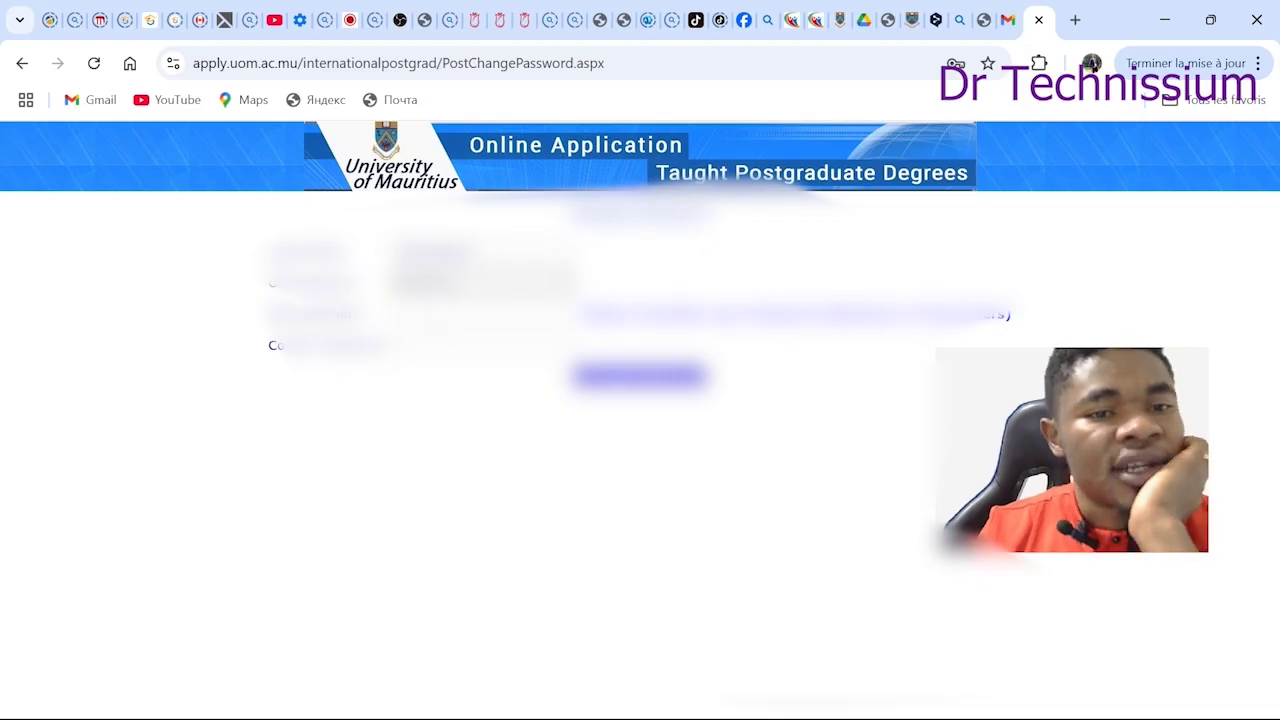
Enter the new password in the New and Confirm Password fields and submit the change.
{"action": "left_click", "coordinate": [430, 315]}
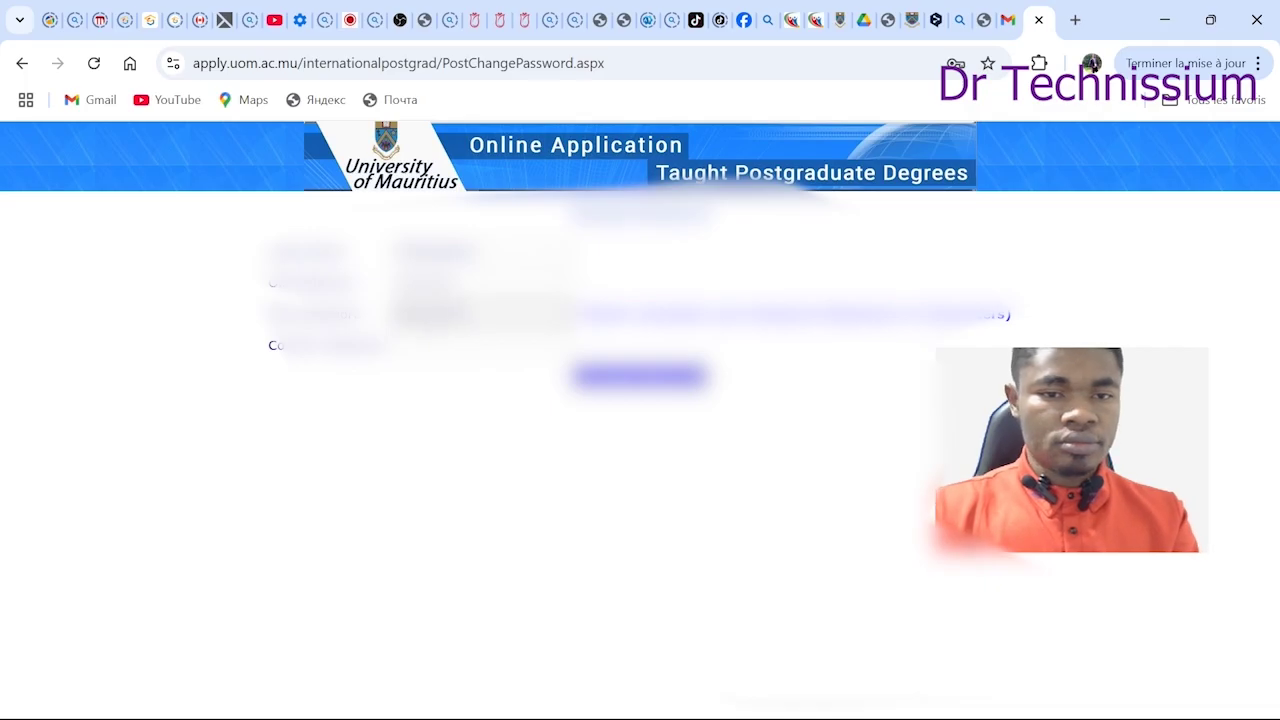
{"action": "left_click", "coordinate": [480, 345]}
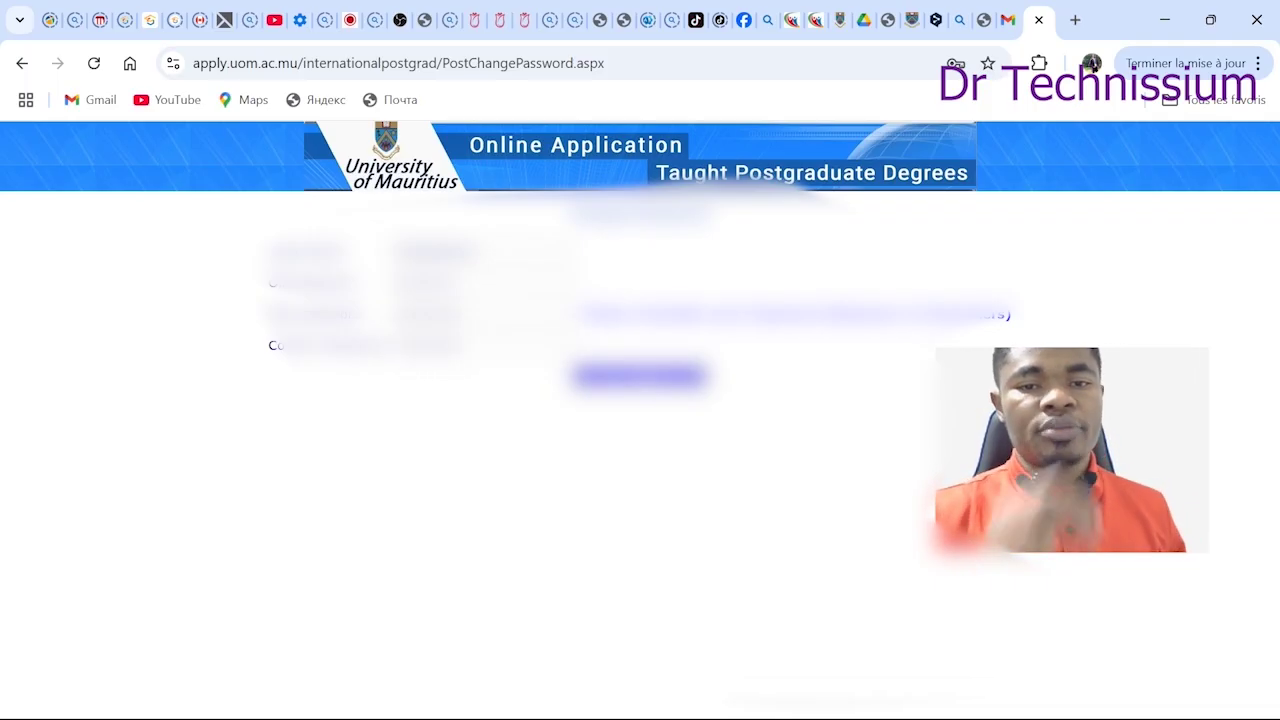
{"action": "key", "text": "Return"}
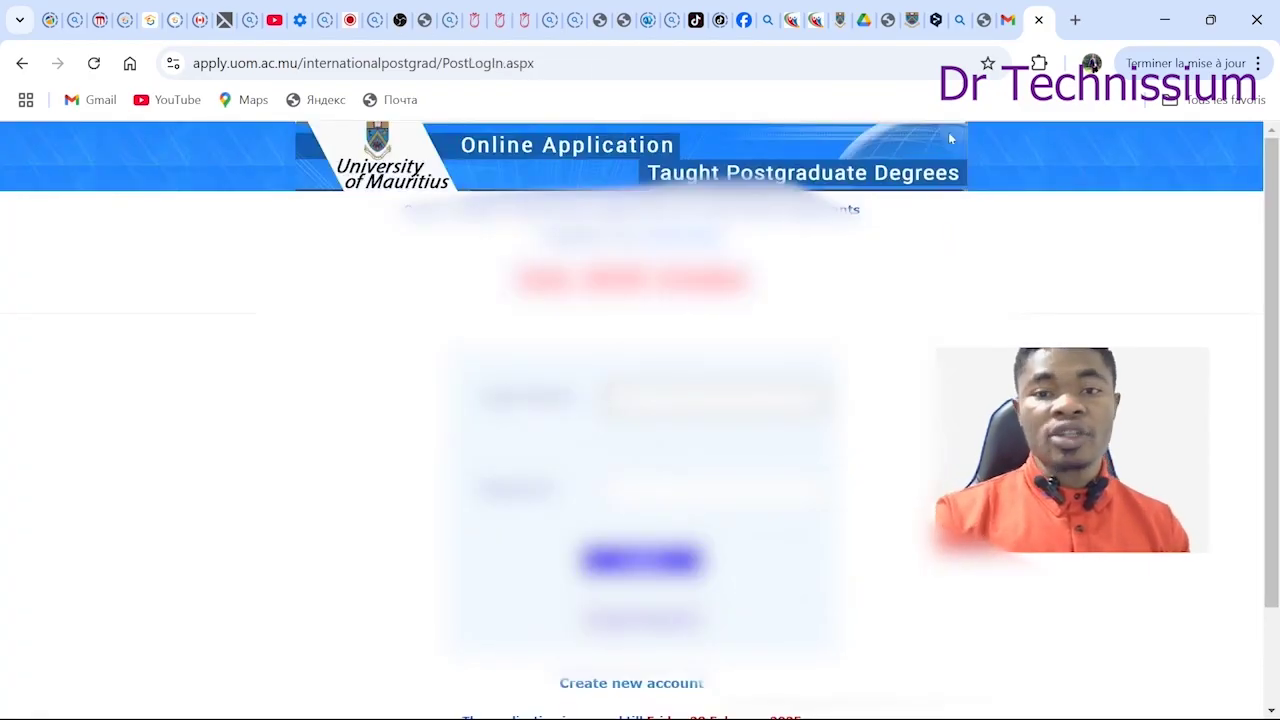
Open the newest university email in Gmail, select its login details, and return to the UoM tab.
{"action": "left_click", "coordinate": [1008, 20]}
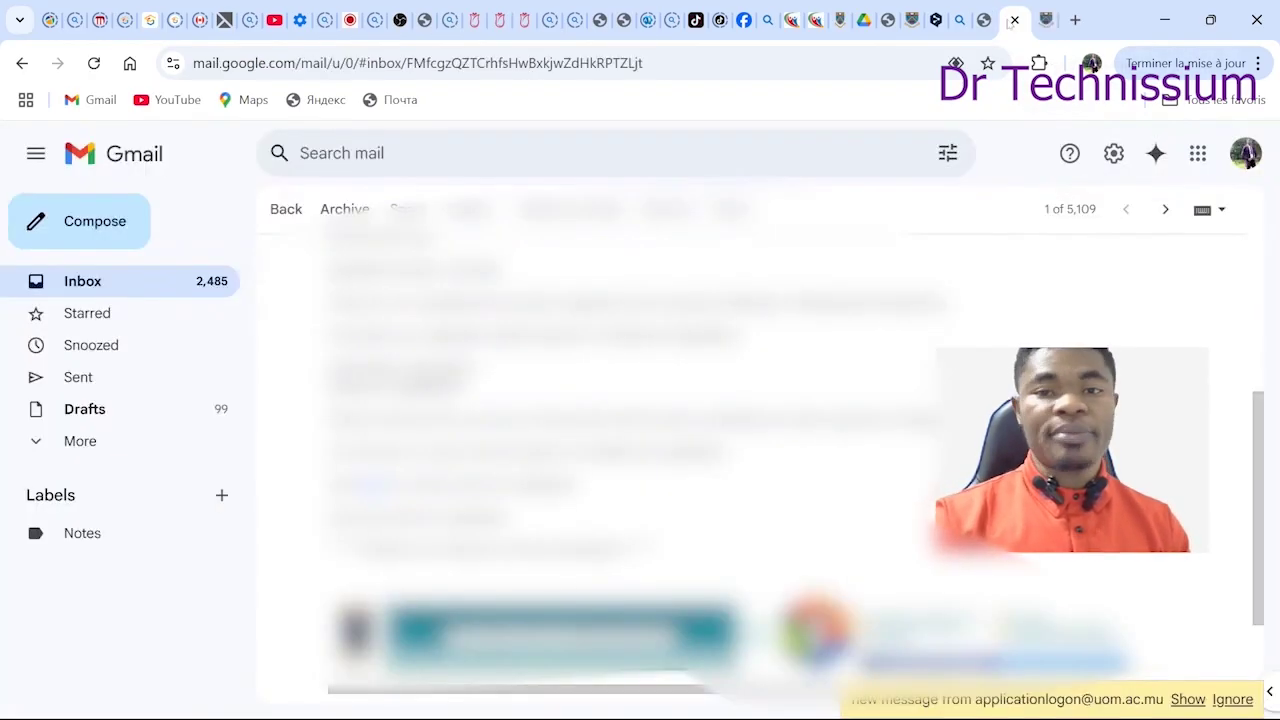
{"action": "left_click", "coordinate": [184, 283]}
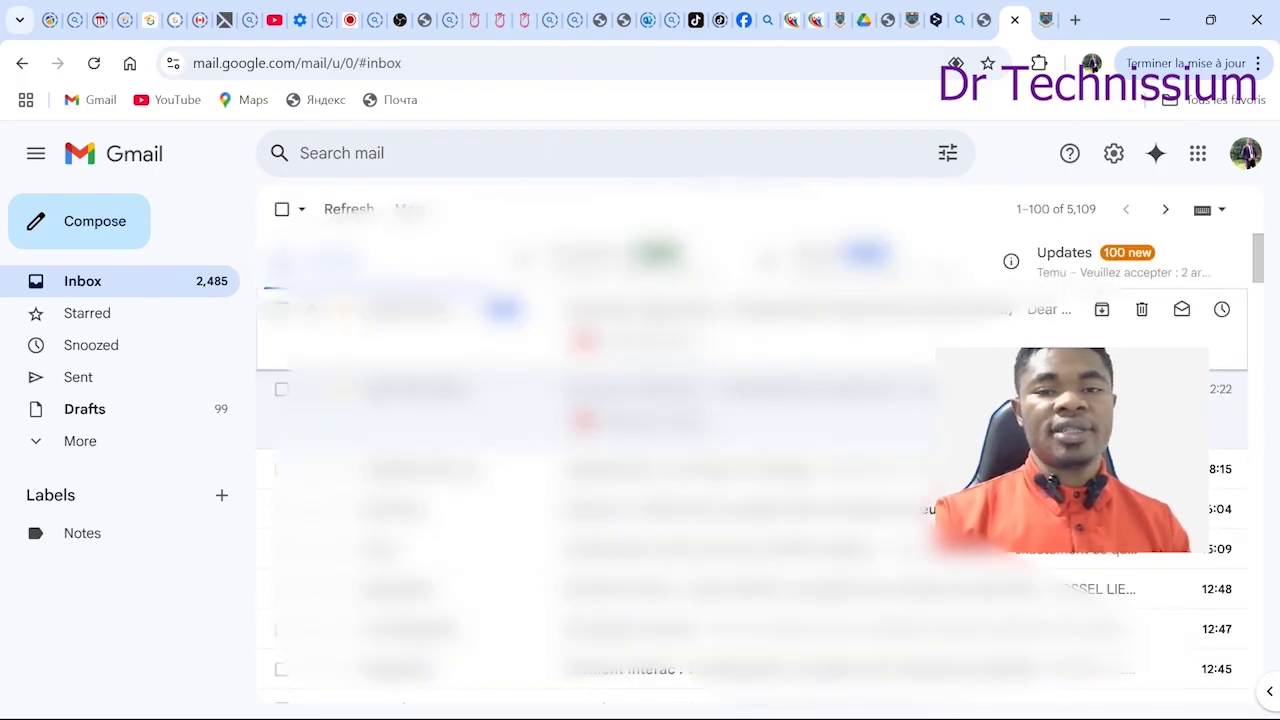
{"action": "left_click", "coordinate": [780, 318]}
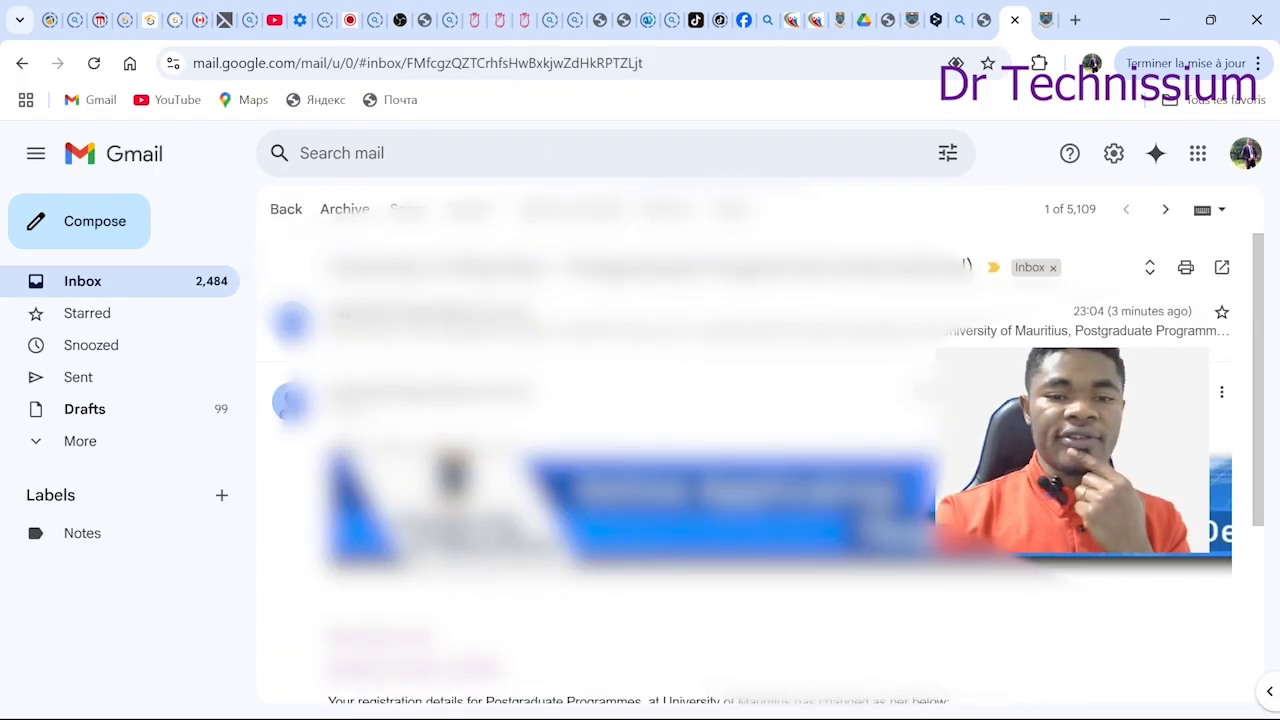
{"action": "left_click_drag", "start_coordinate": [1258, 340], "coordinate": [1258, 500]}
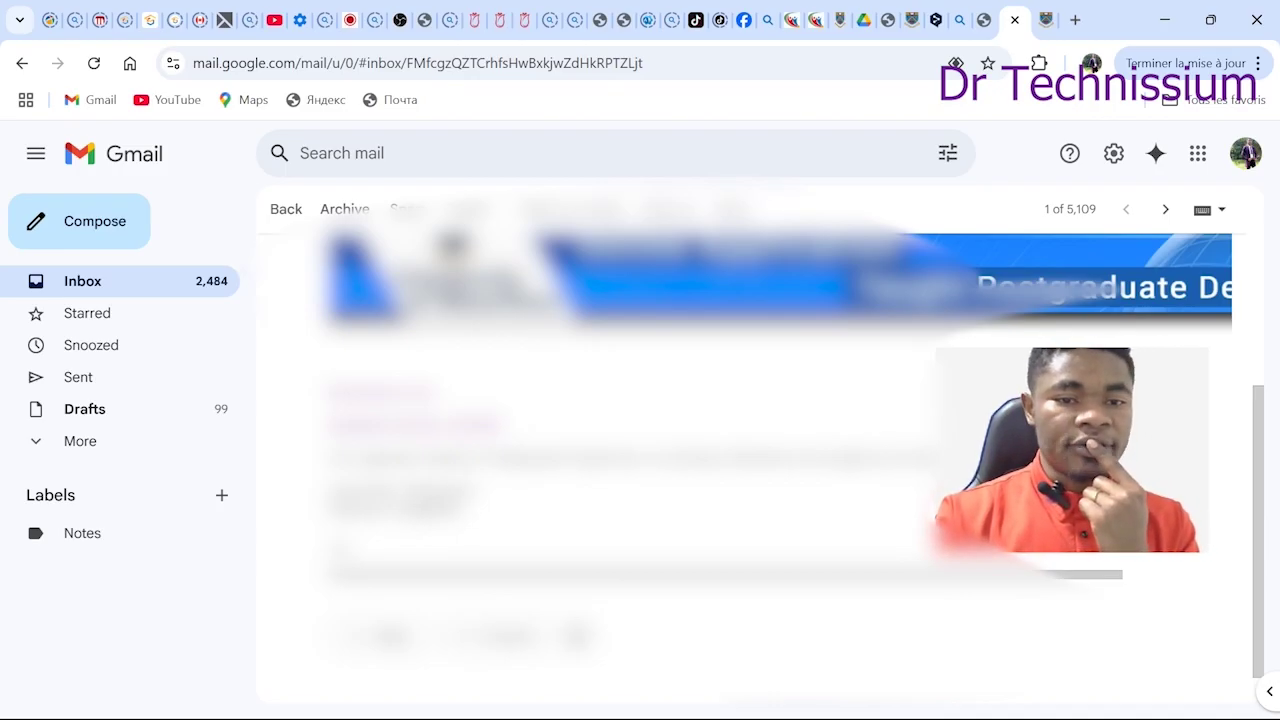
{"action": "left_click_drag", "start_coordinate": [405, 490], "coordinate": [475, 491]}
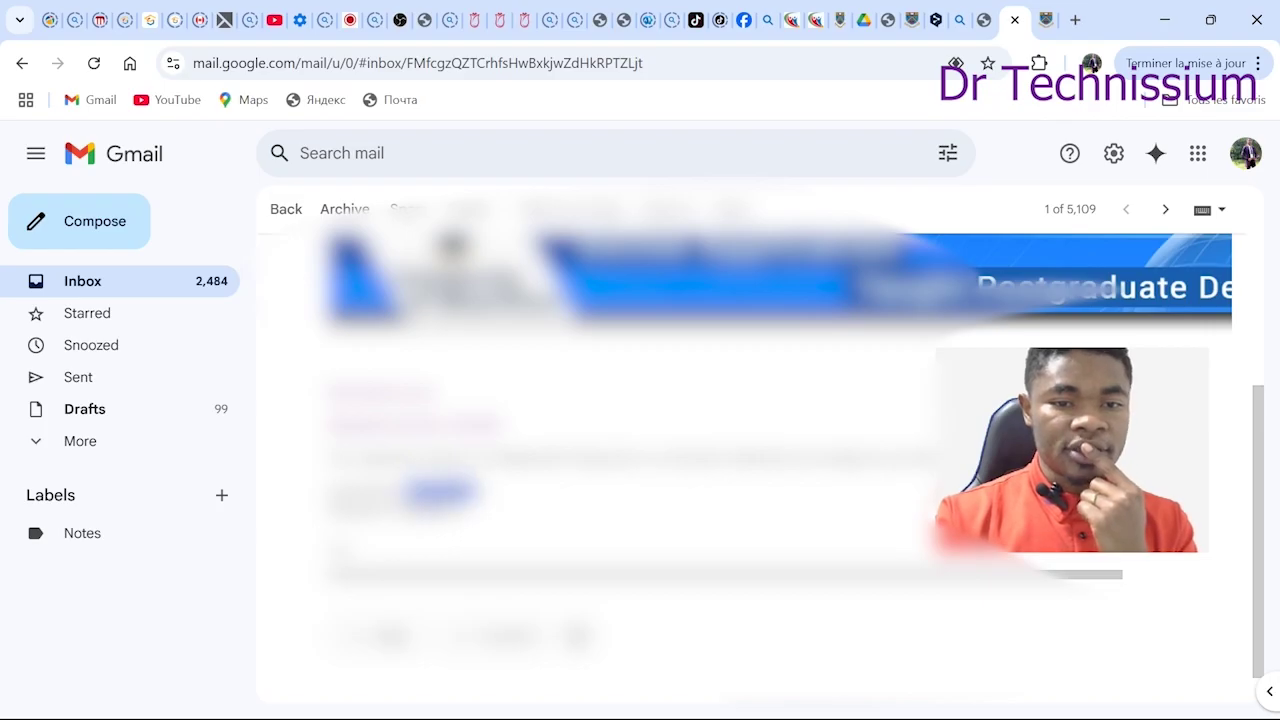
{"action": "left_click", "coordinate": [440, 491]}
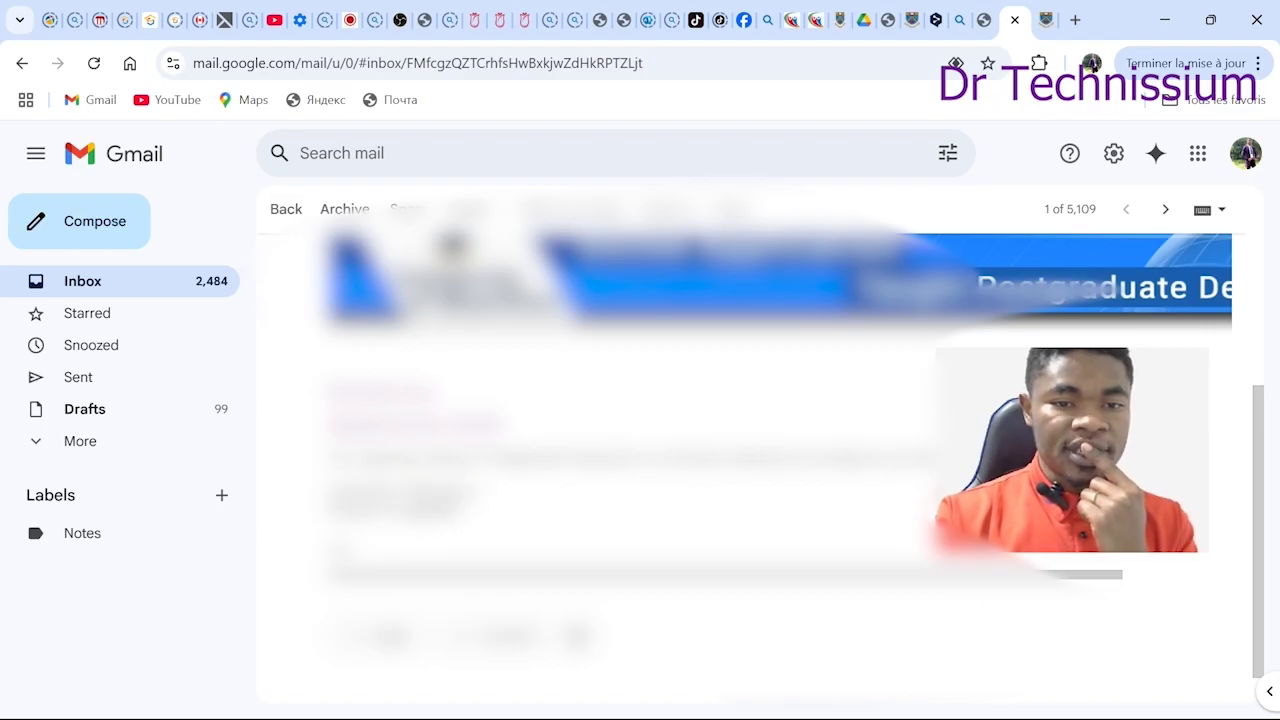
{"action": "left_click_drag", "start_coordinate": [405, 490], "coordinate": [478, 491]}
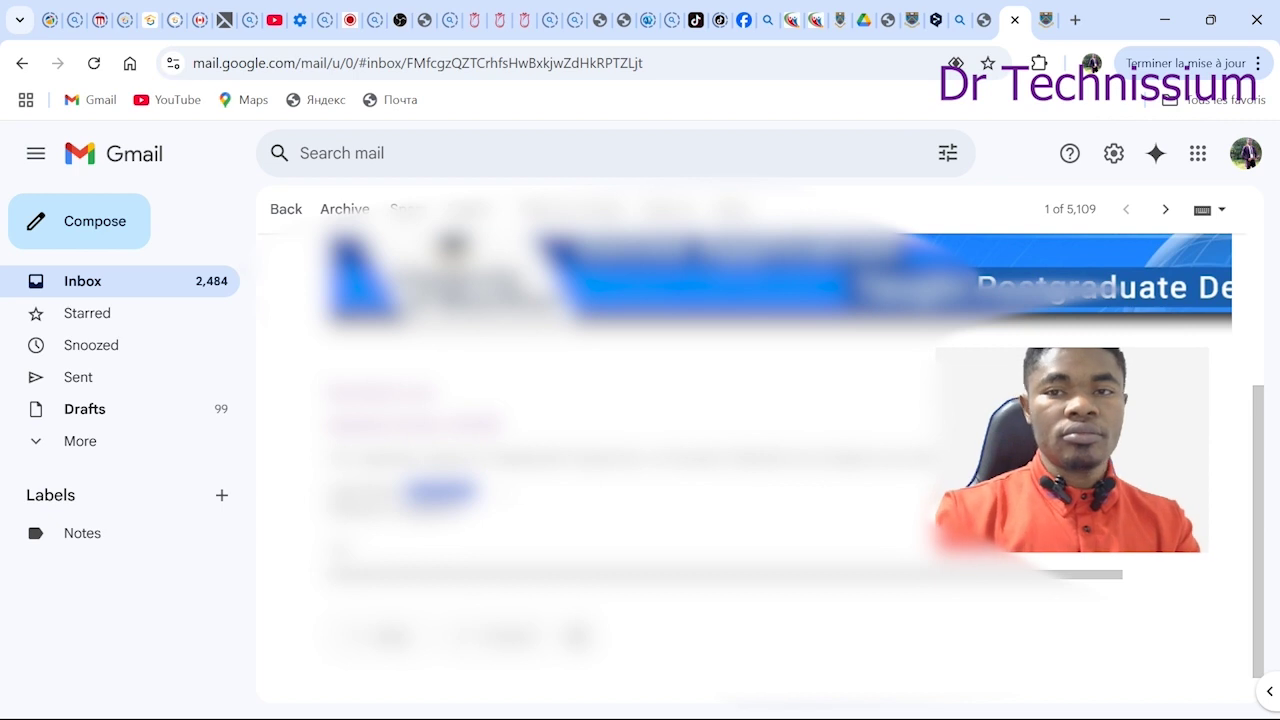
{"action": "mouse_move", "coordinate": [983, 20]}
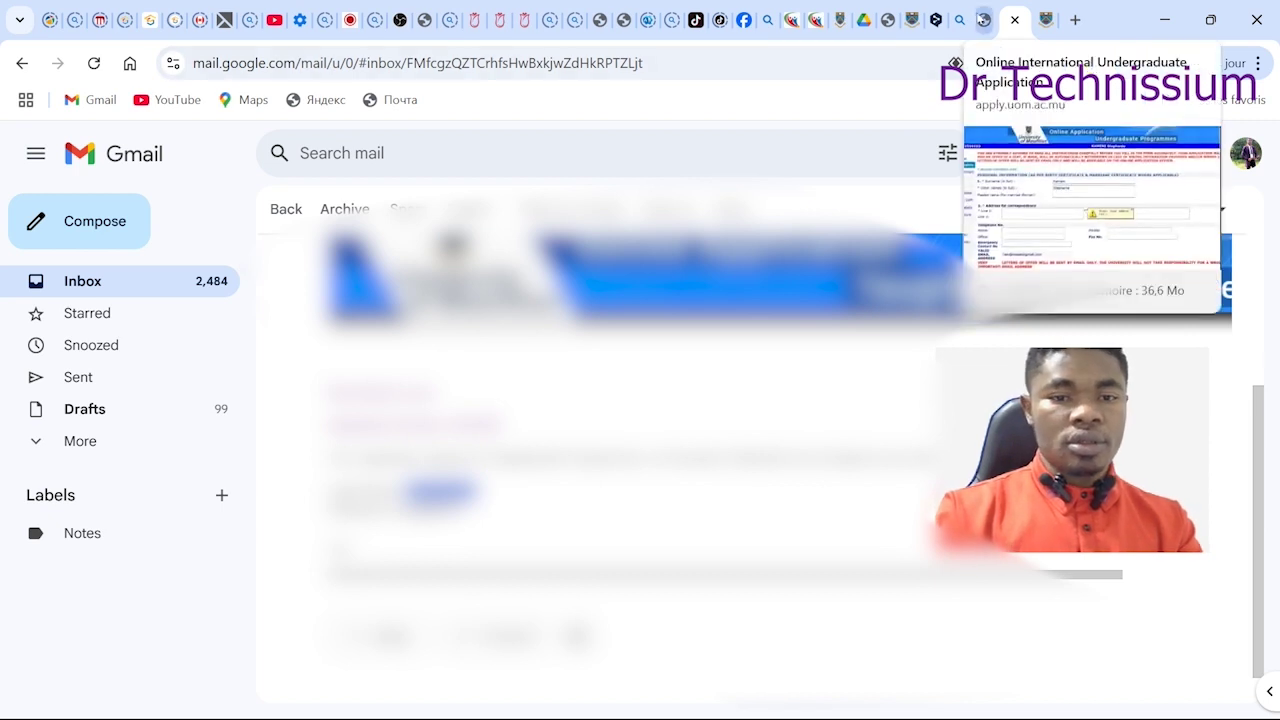
{"action": "left_click", "coordinate": [1046, 20]}
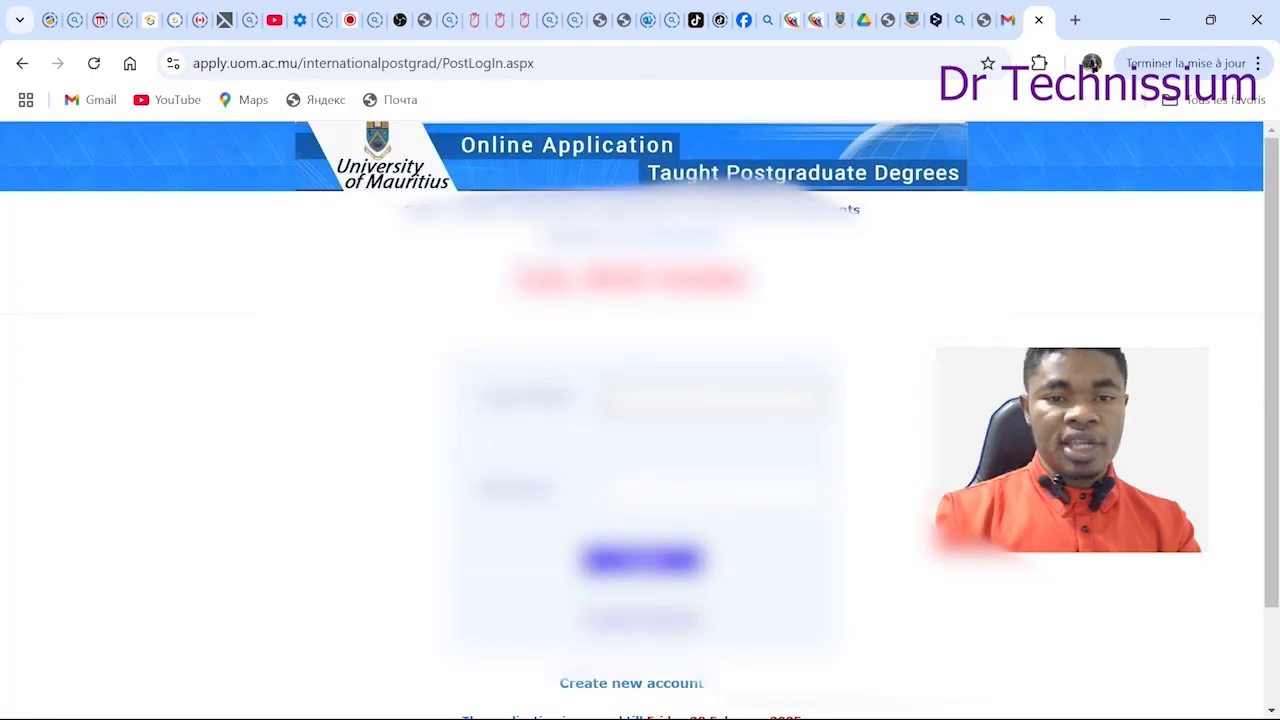
Autofill the login name on the postgraduate login page and recheck the emailed login details.
{"action": "left_click", "coordinate": [715, 400]}
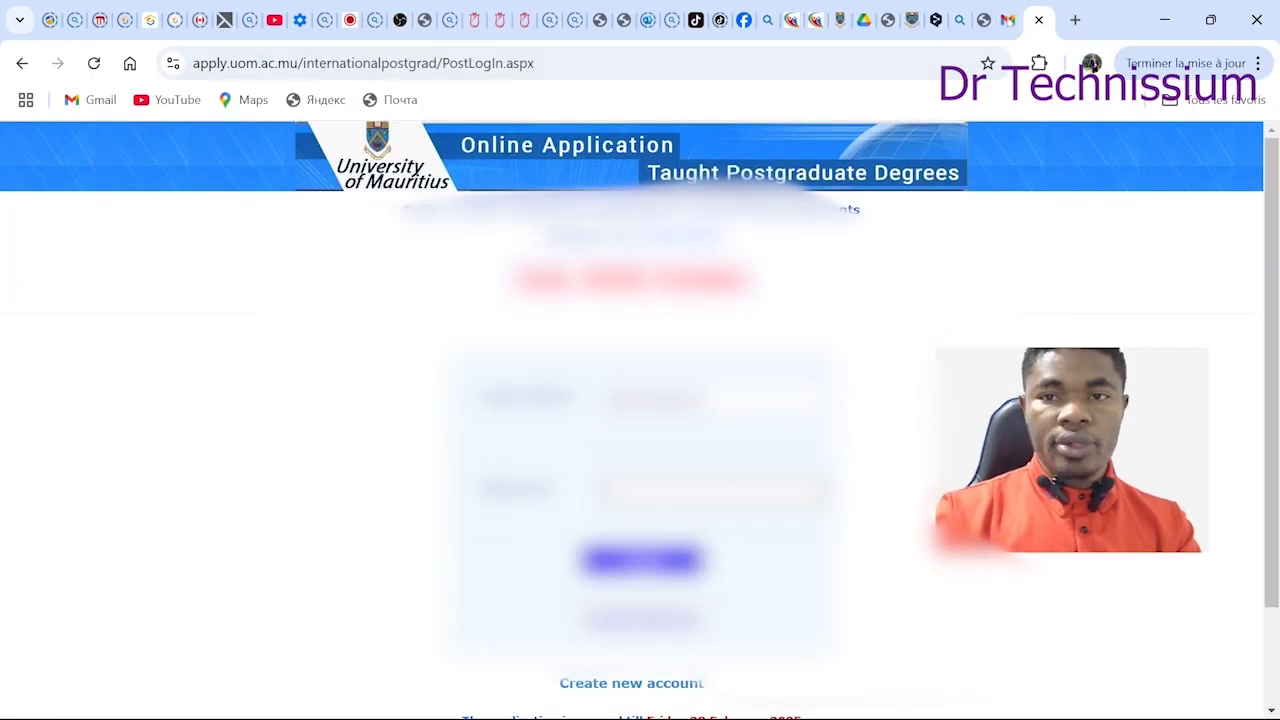
{"action": "left_click", "coordinate": [1010, 20]}
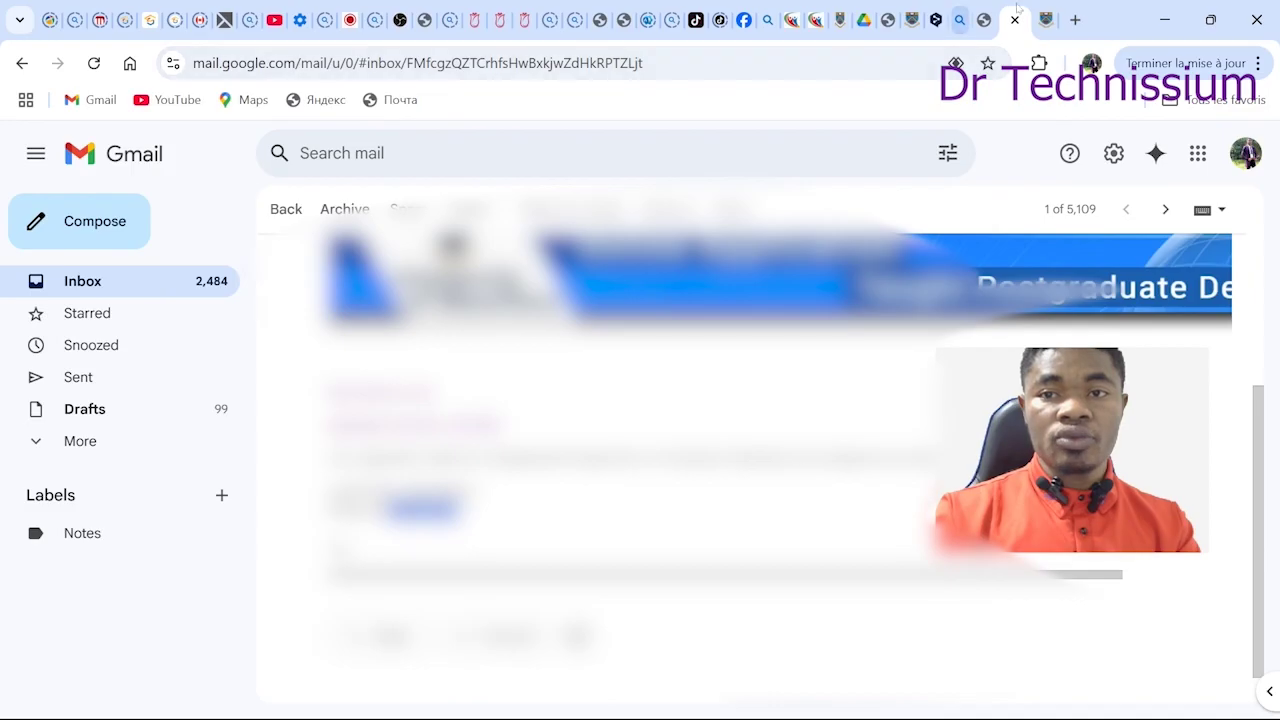
{"action": "left_click", "coordinate": [1045, 19]}
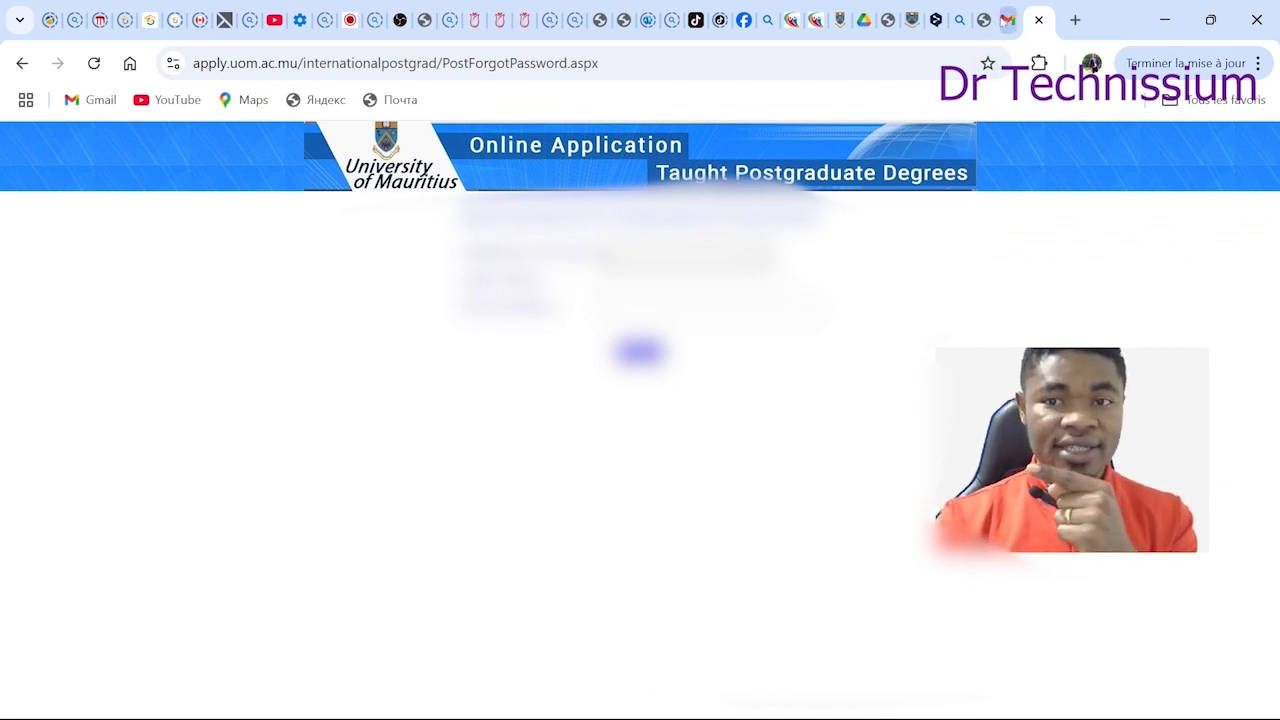
Compare the emailed details again, then go back from Forgot Password to the filled-in login page.
{"action": "left_click", "coordinate": [1005, 20]}
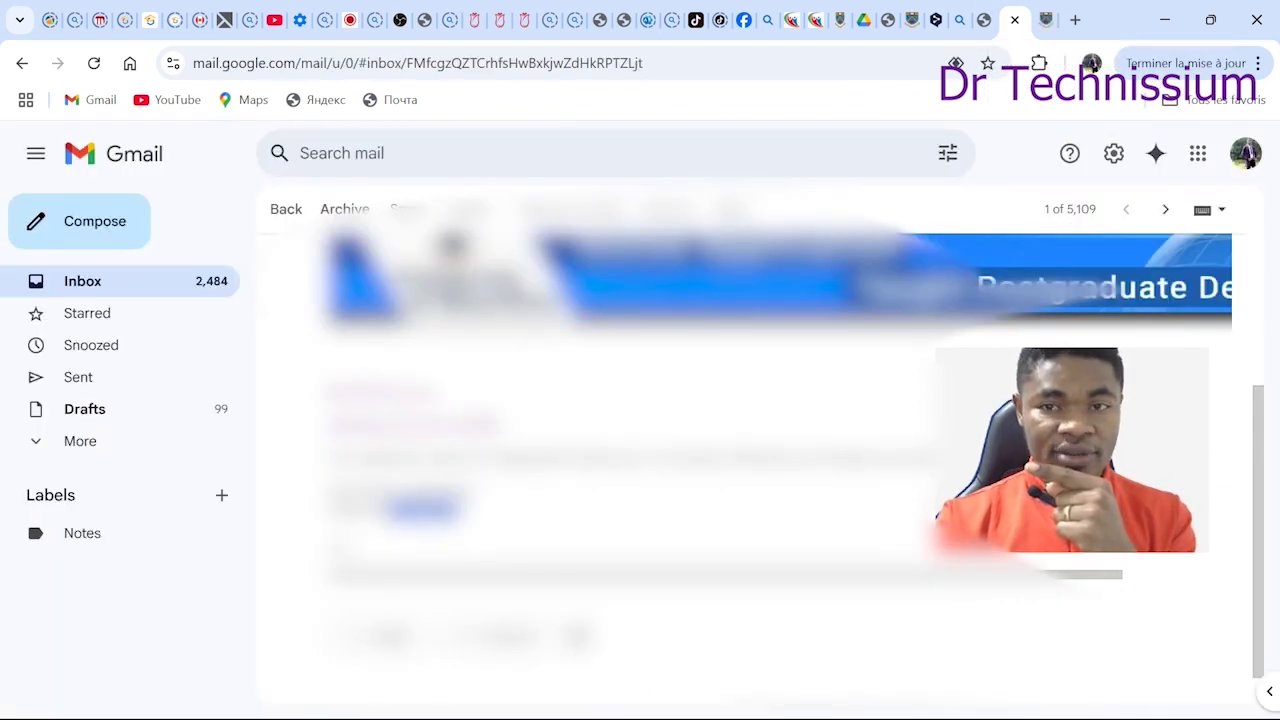
{"action": "left_click", "coordinate": [1048, 20]}
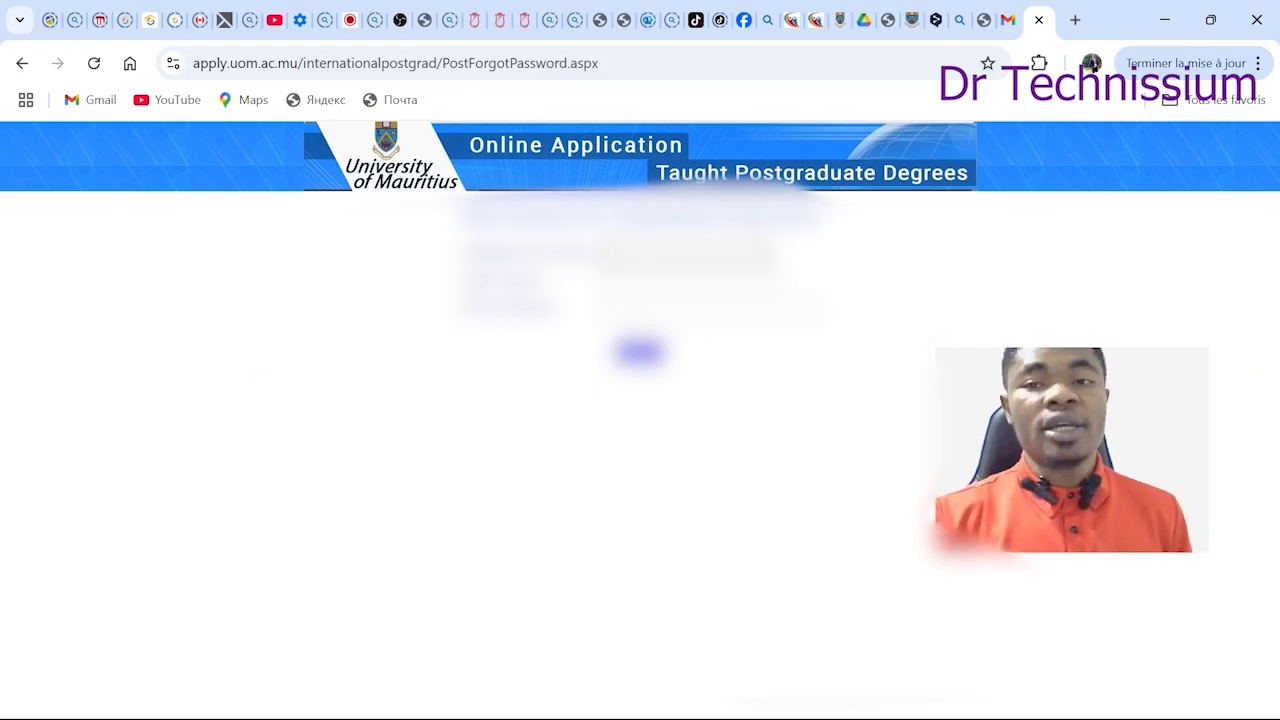
{"action": "left_click", "coordinate": [1013, 26]}
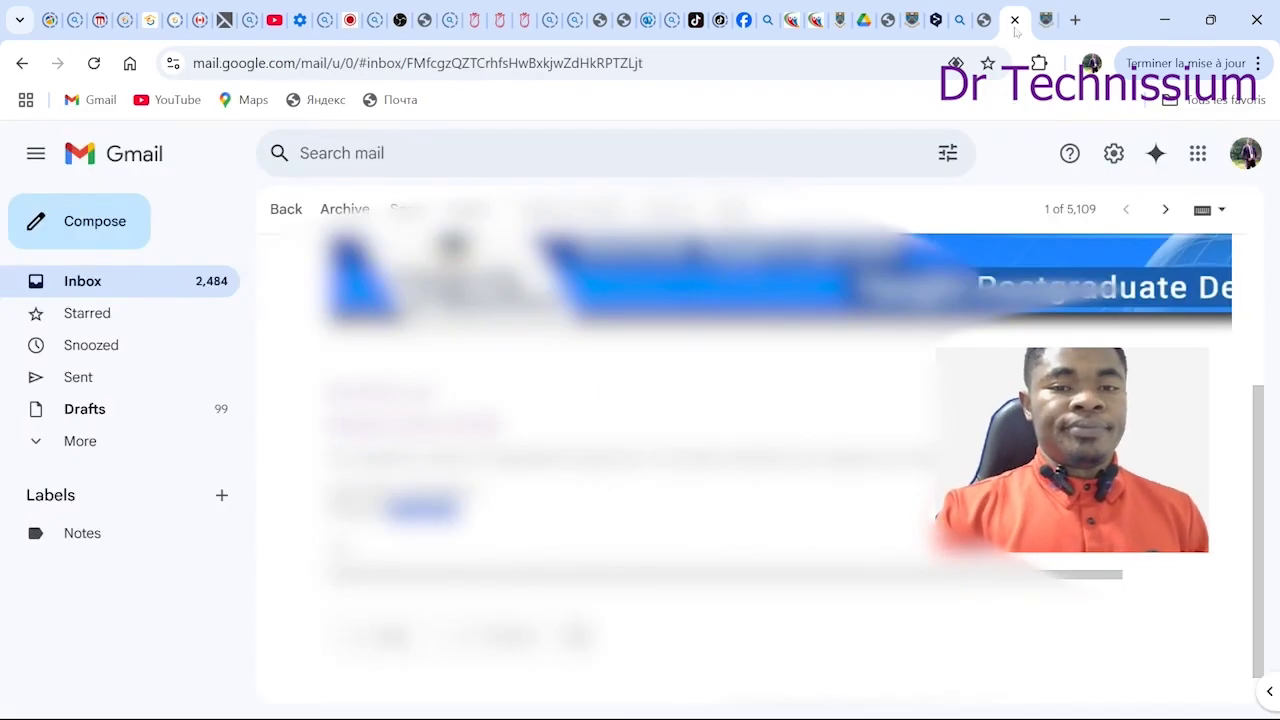
{"action": "left_click", "coordinate": [1043, 22]}
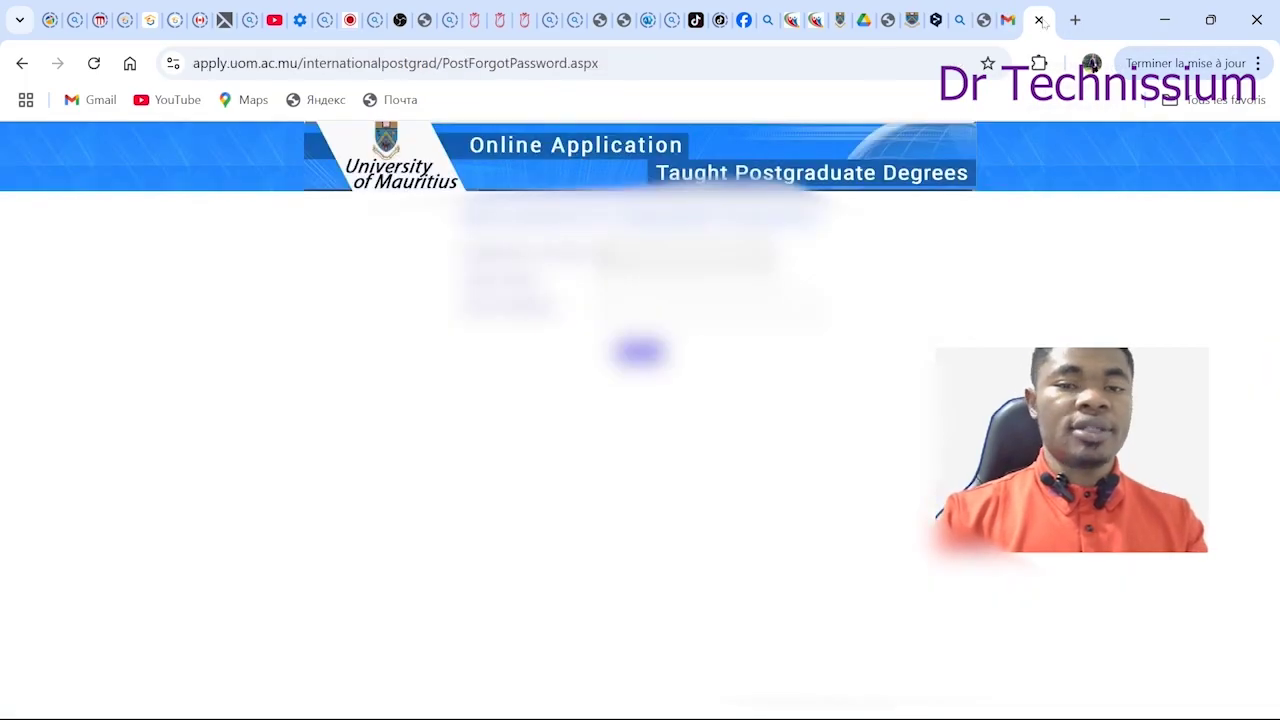
{"action": "left_click", "coordinate": [21, 63]}
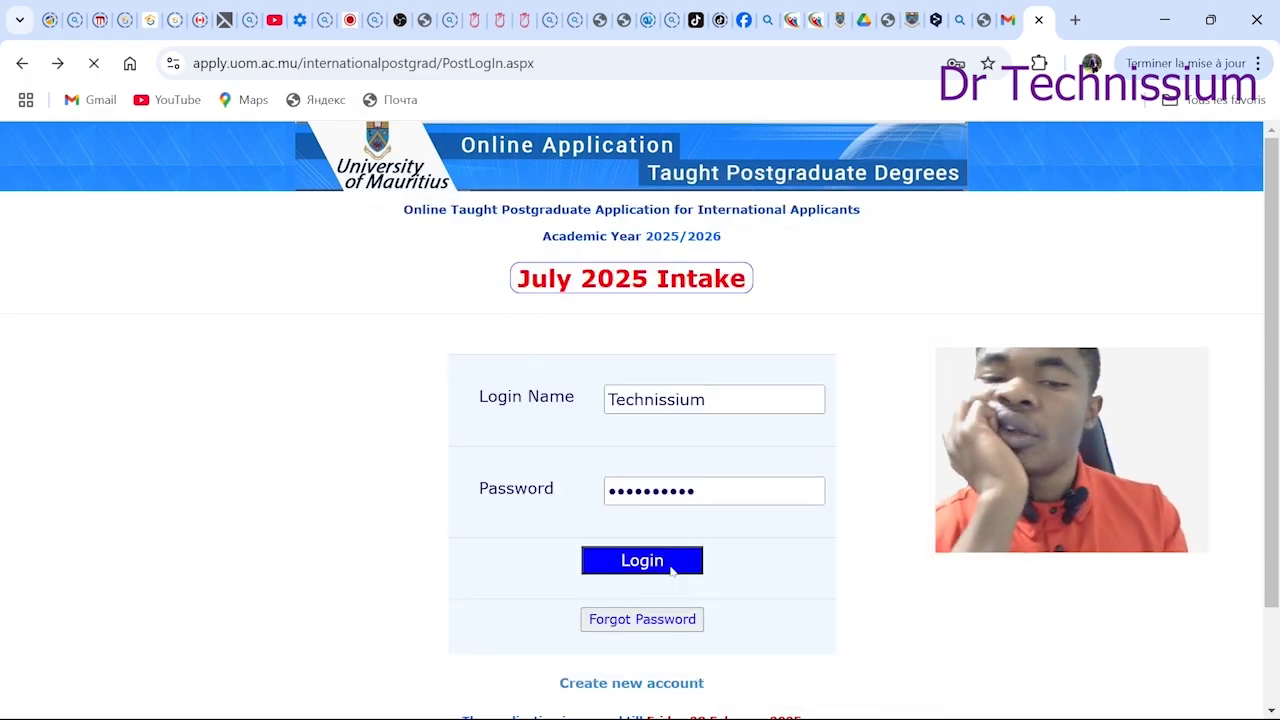
Log in to the postgraduate account and close Chrome's 'Enregistrer le mot de passe ?' prompt.
{"action": "left_click", "coordinate": [669, 564]}
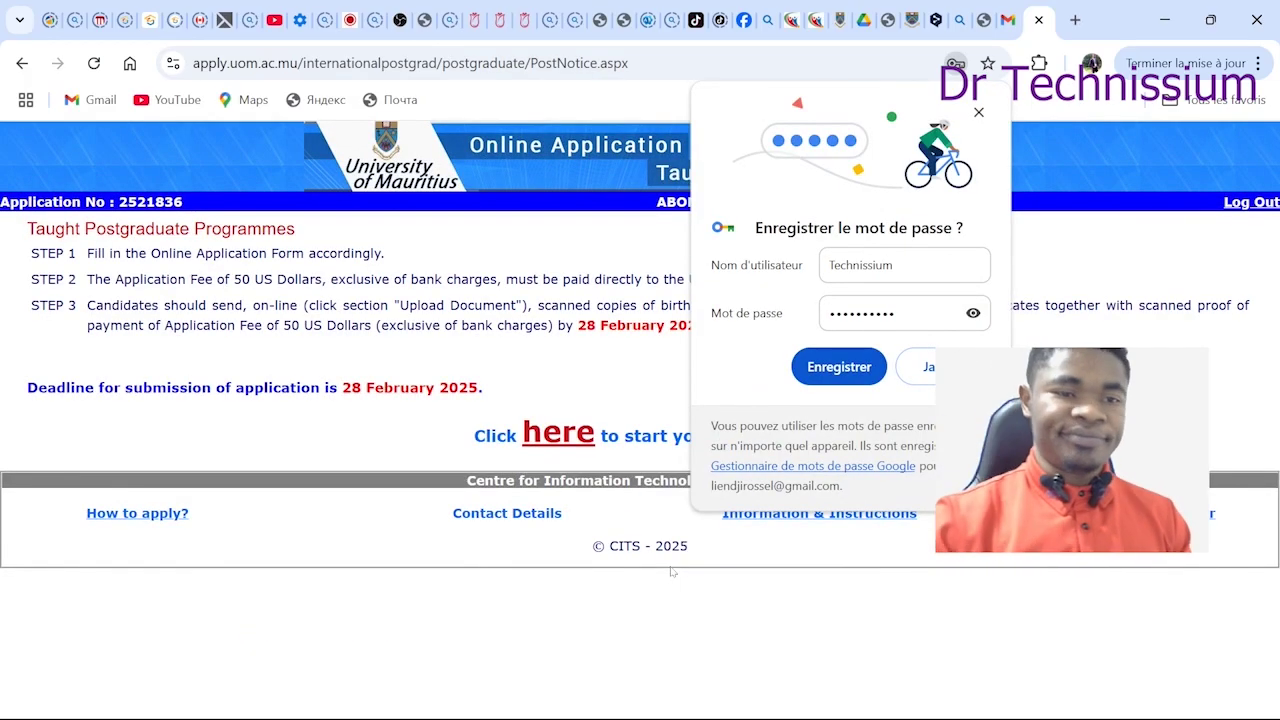
{"action": "mouse_move", "coordinate": [981, 405]}
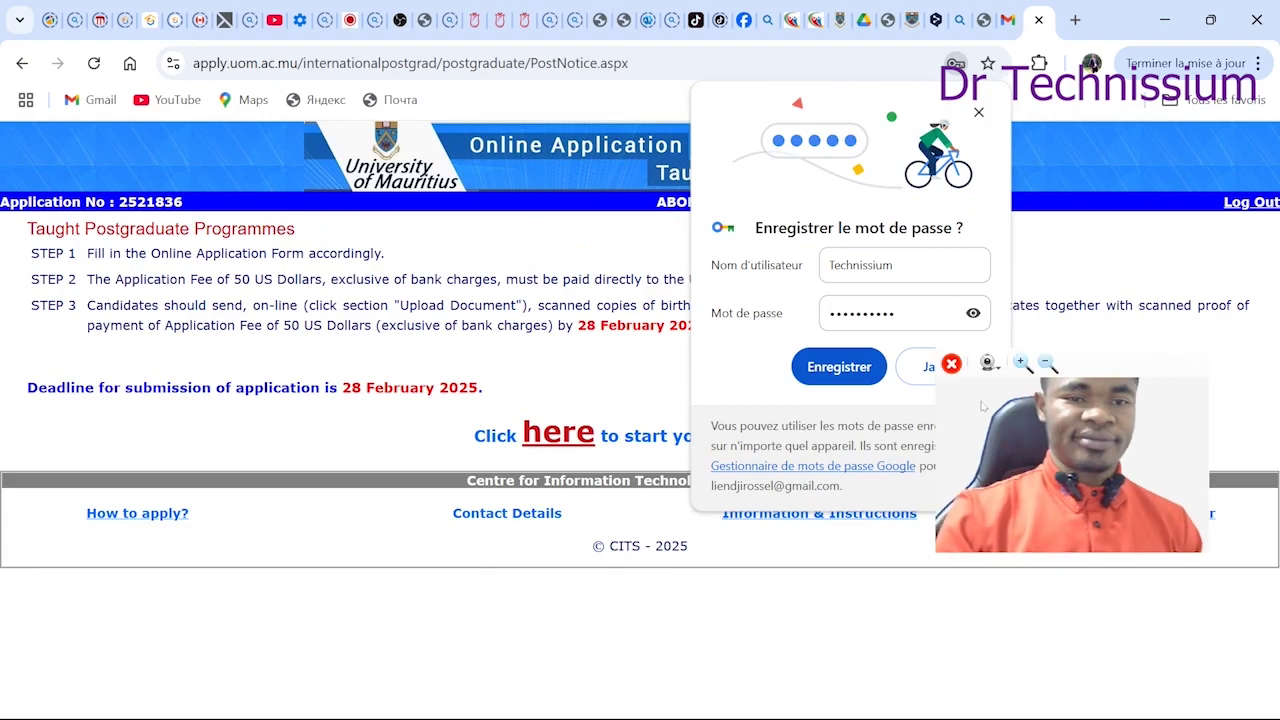
{"action": "left_click", "coordinate": [980, 113]}
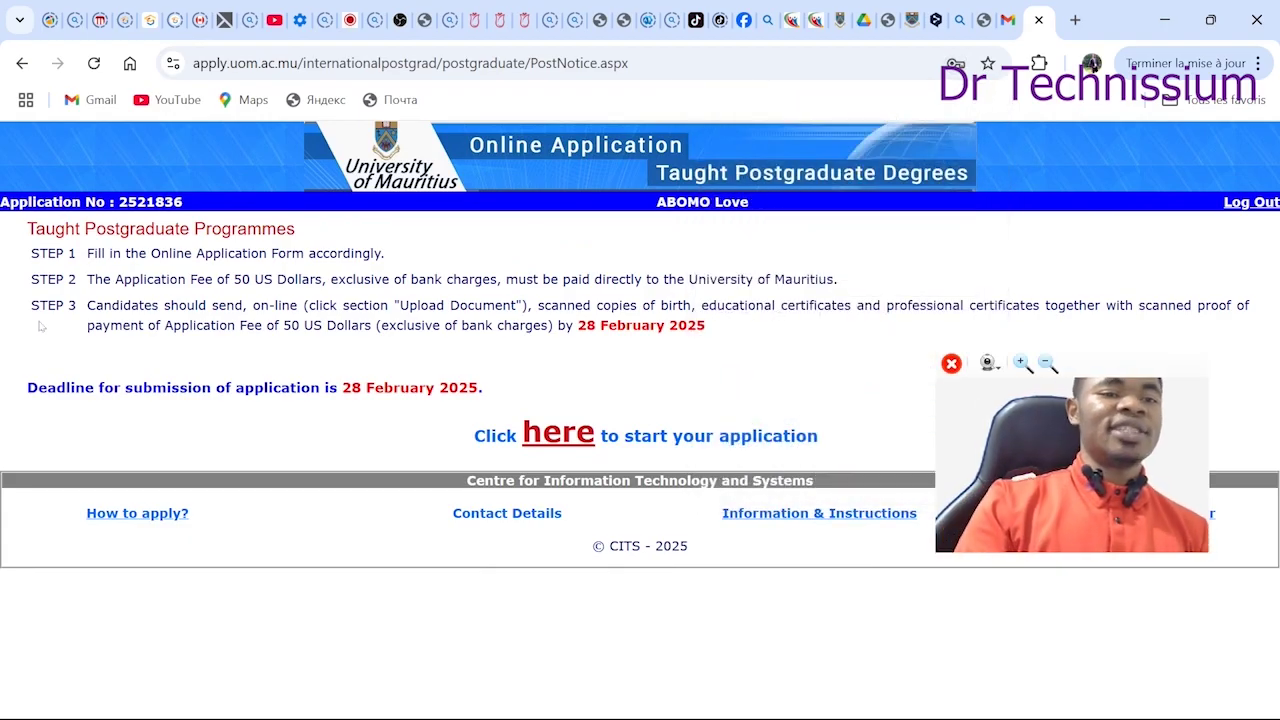
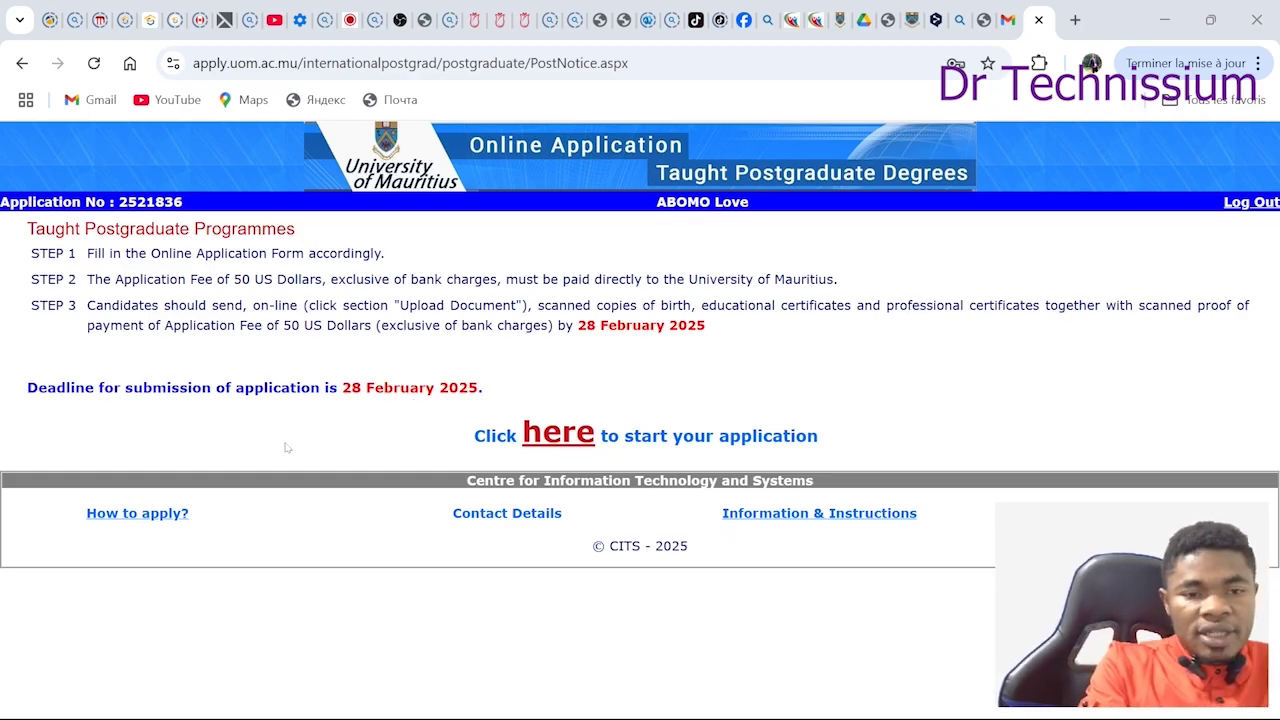
Open the 'How to apply?' guide and briefly highlight Step 3 about filling in the form.
{"action": "left_click", "coordinate": [145, 516]}
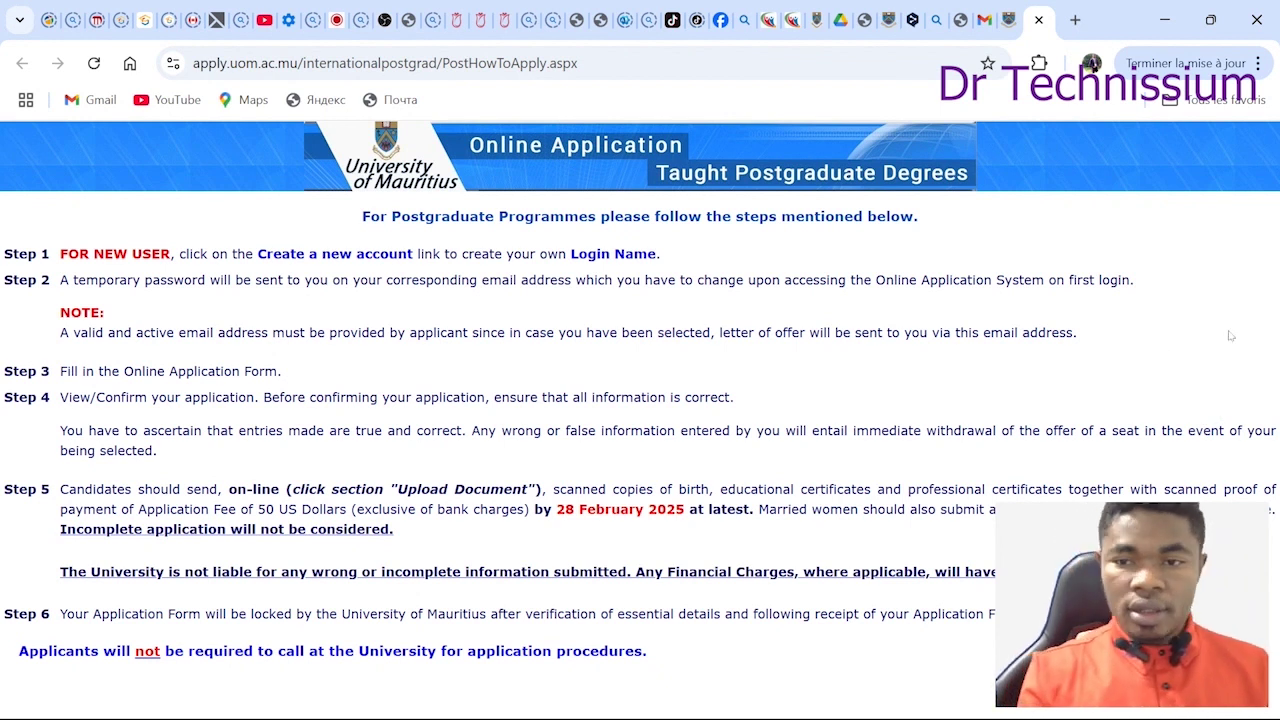
{"action": "triple_click", "coordinate": [900, 371]}
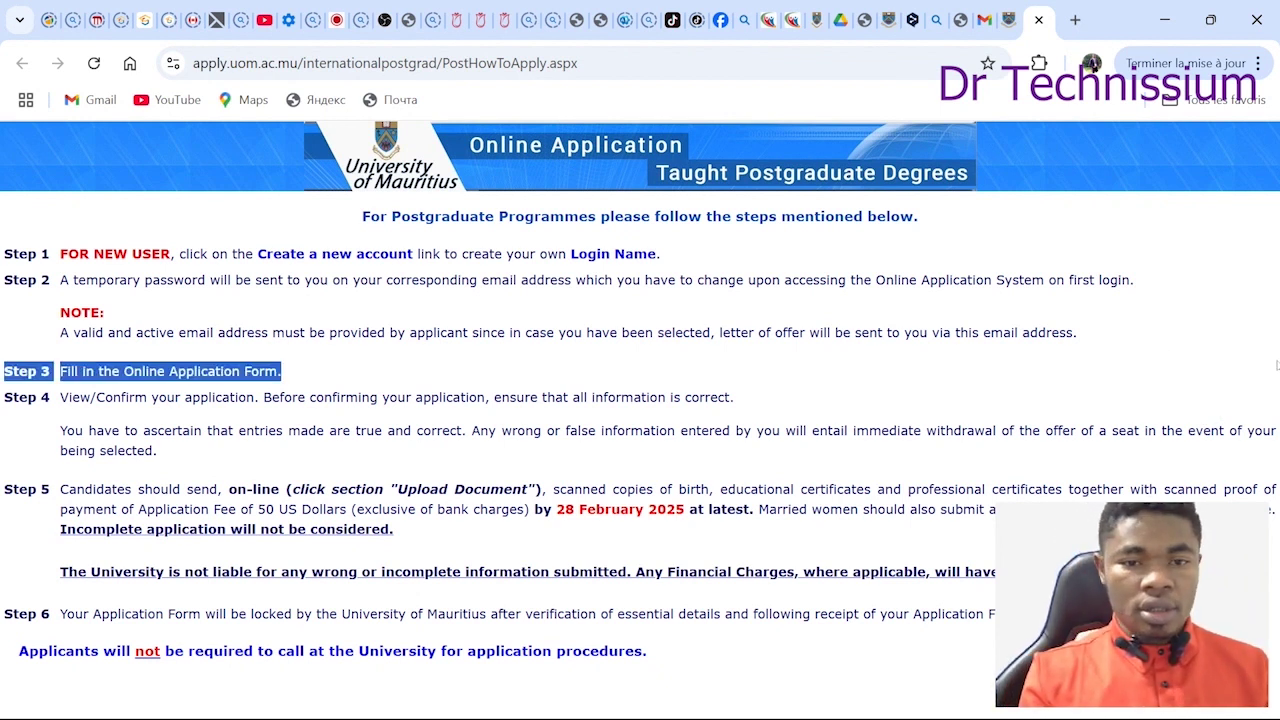
{"action": "left_click", "coordinate": [919, 367]}
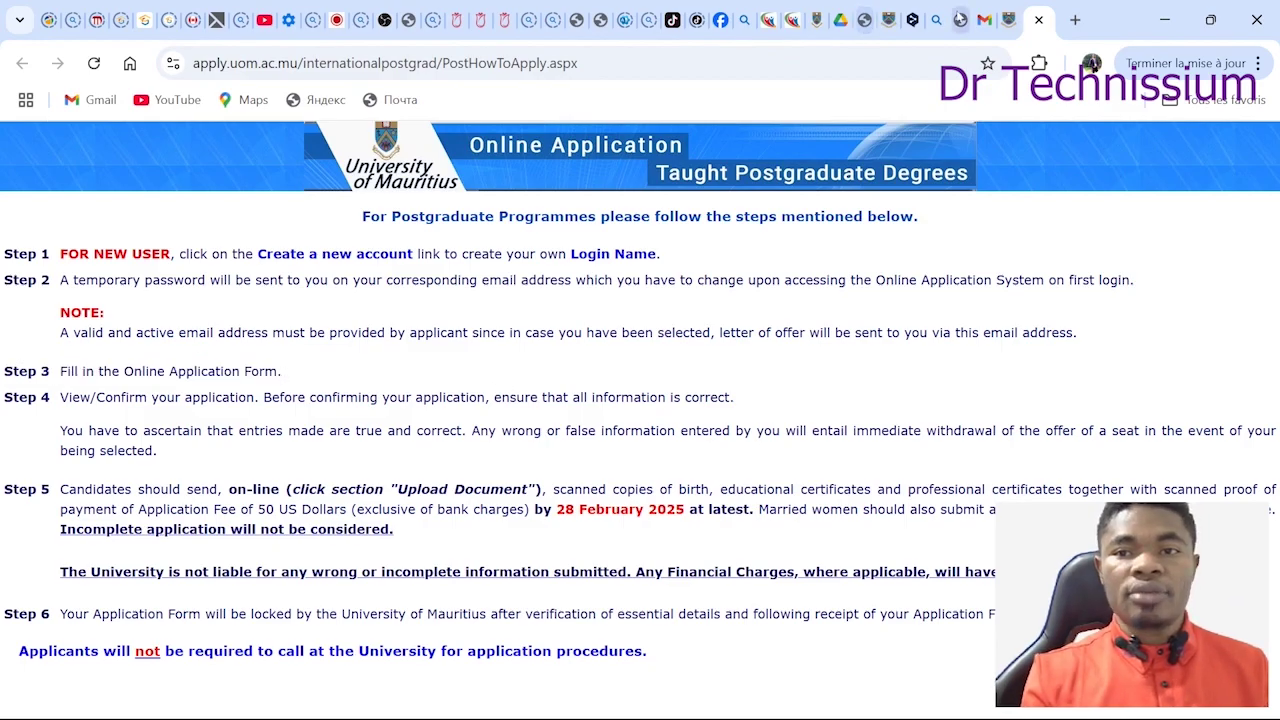
Close the How to Apply tab and follow the 'here' link to the Personal Information form.
{"action": "left_click", "coordinate": [1038, 20]}
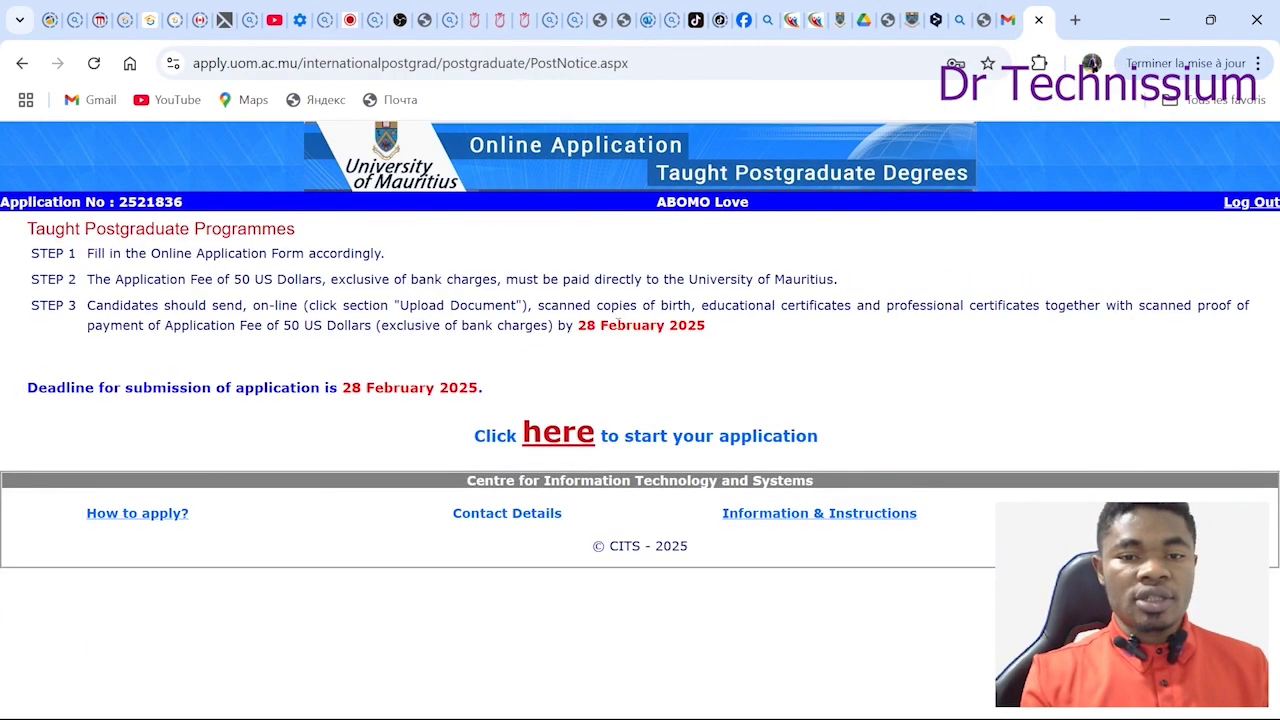
{"action": "left_click", "coordinate": [557, 436]}
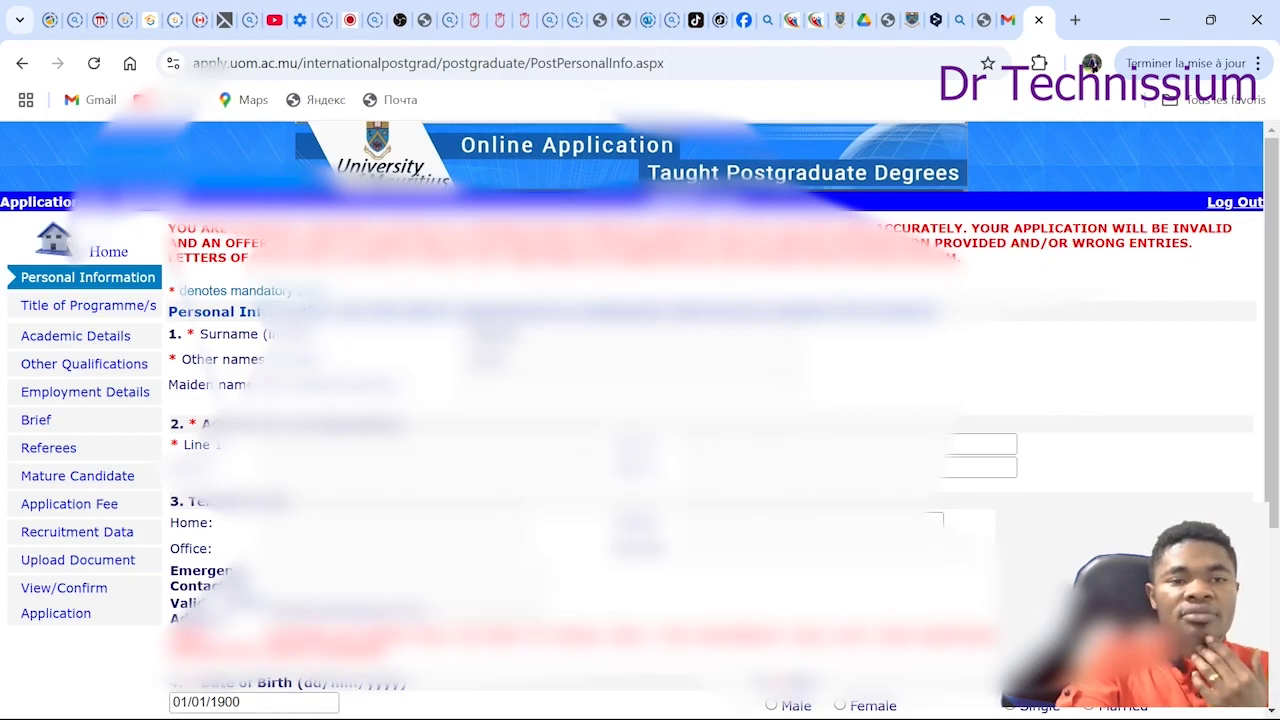
{"action": "left_click", "coordinate": [1008, 22]}
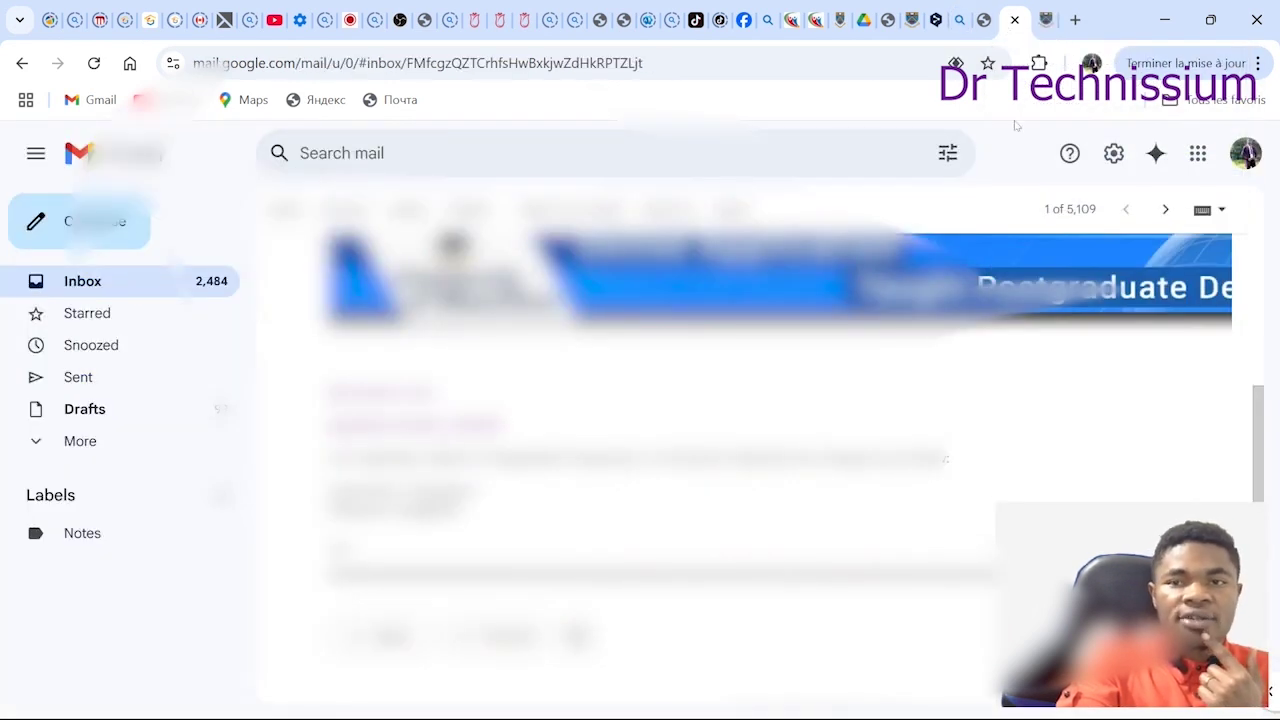
{"action": "left_click", "coordinate": [1044, 20]}
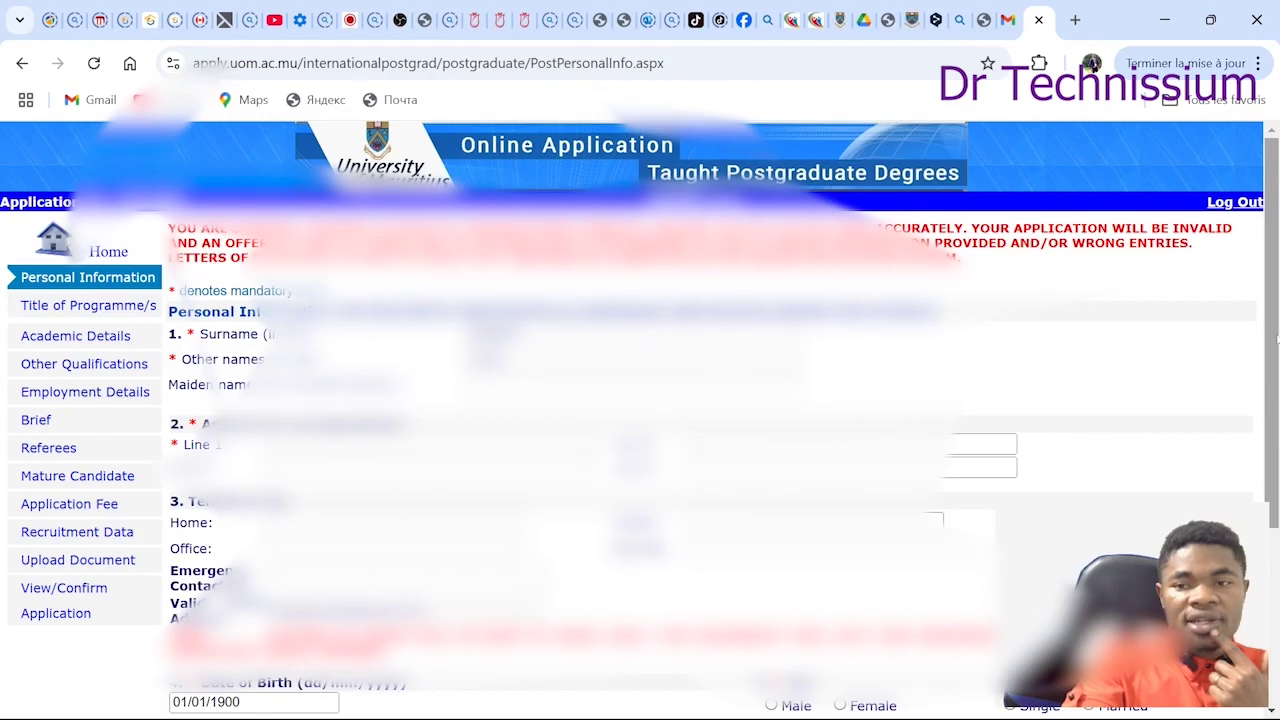
{"action": "scroll", "coordinate": [1277, 340], "scroll_direction": "down", "scroll_amount": 3}
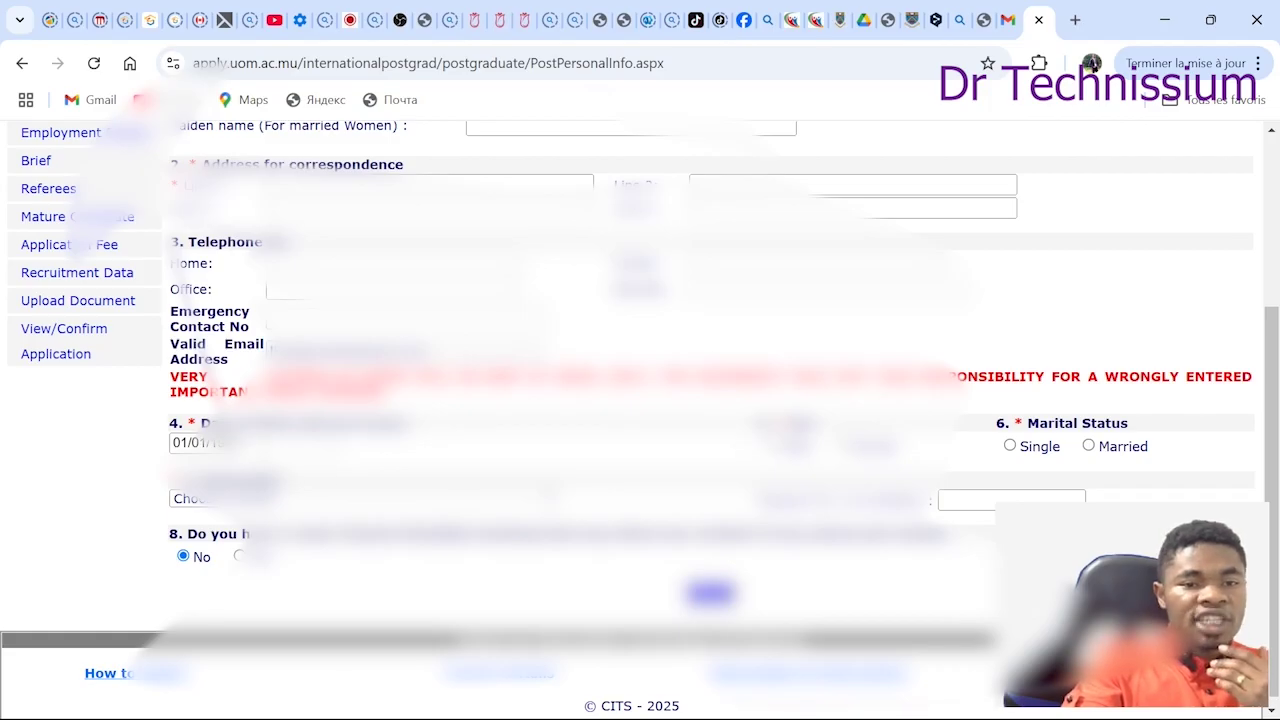
{"action": "left_click", "coordinate": [200, 442]}
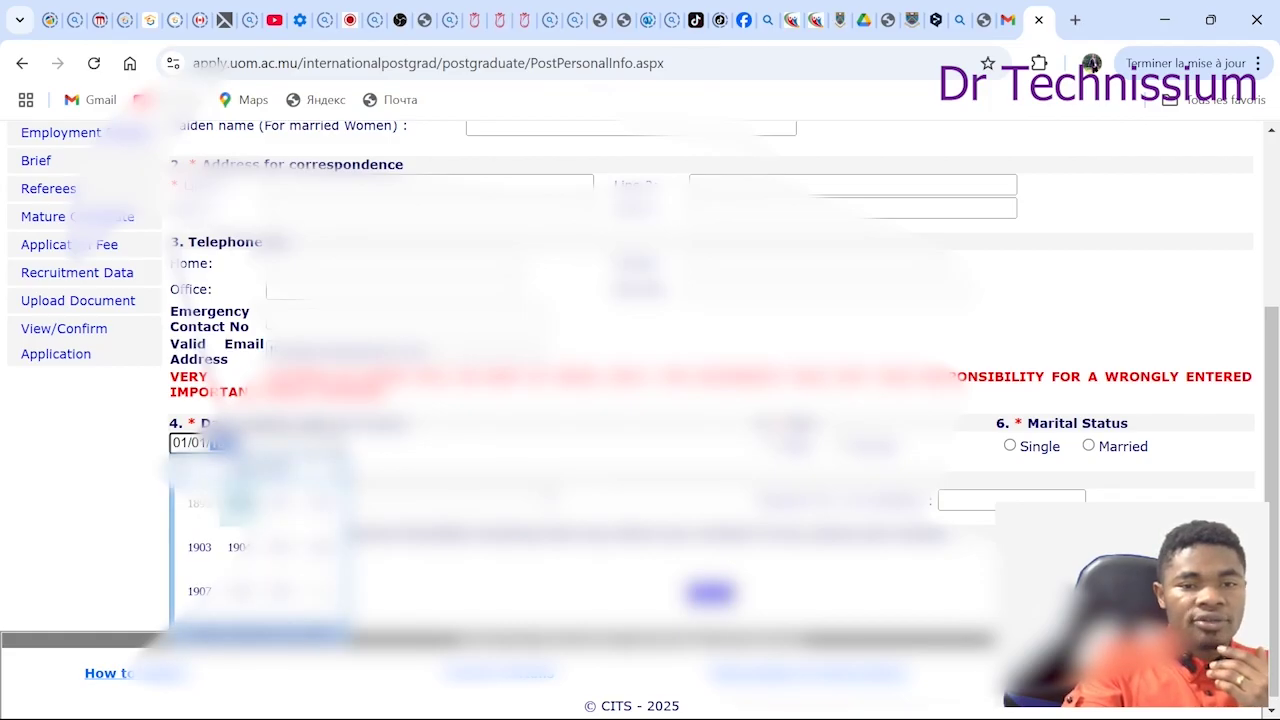
{"action": "left_click", "coordinate": [200, 442]}
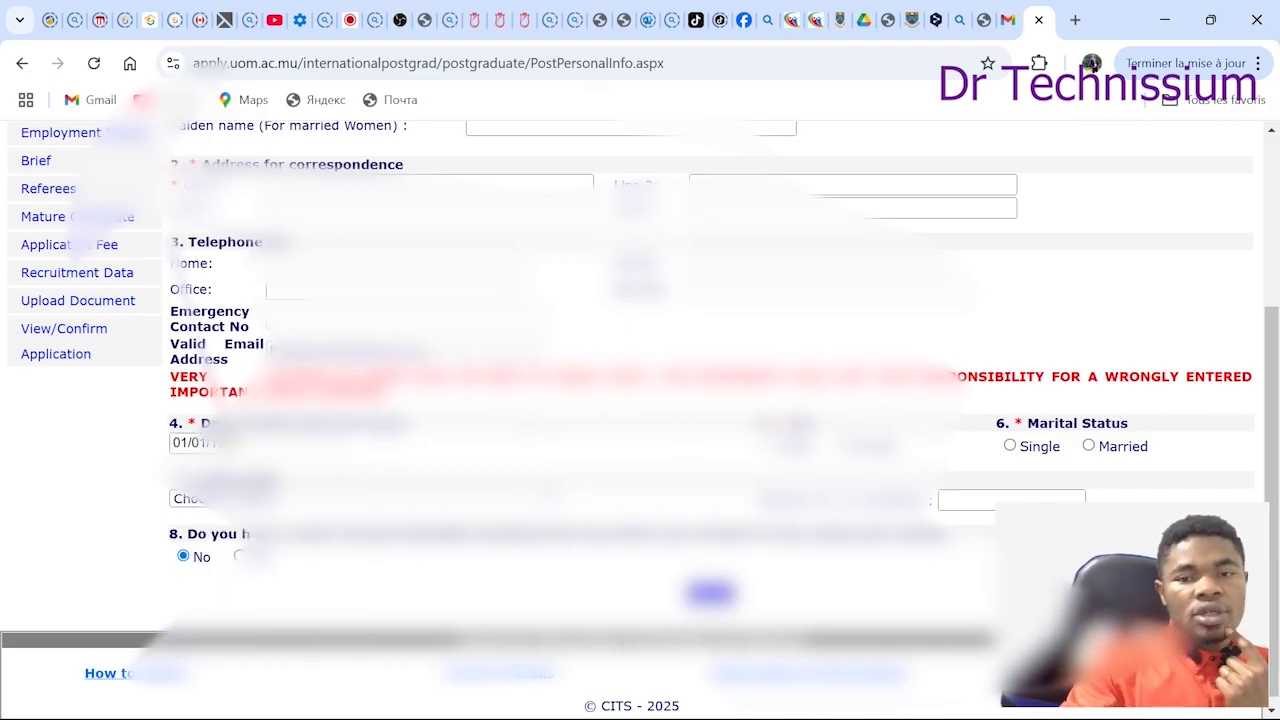
{"action": "scroll", "coordinate": [1162, 399], "scroll_direction": "down", "scroll_amount": 1}
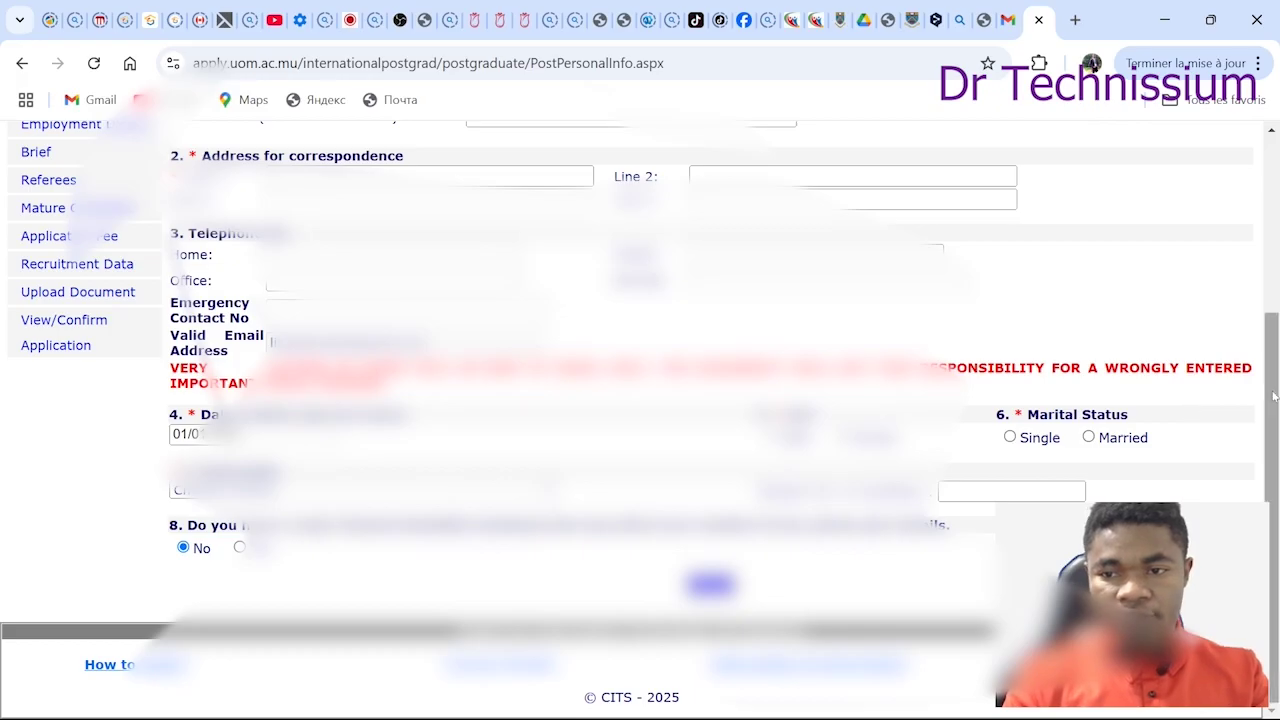
{"action": "scroll", "coordinate": [1275, 401], "scroll_direction": "up", "scroll_amount": 1}
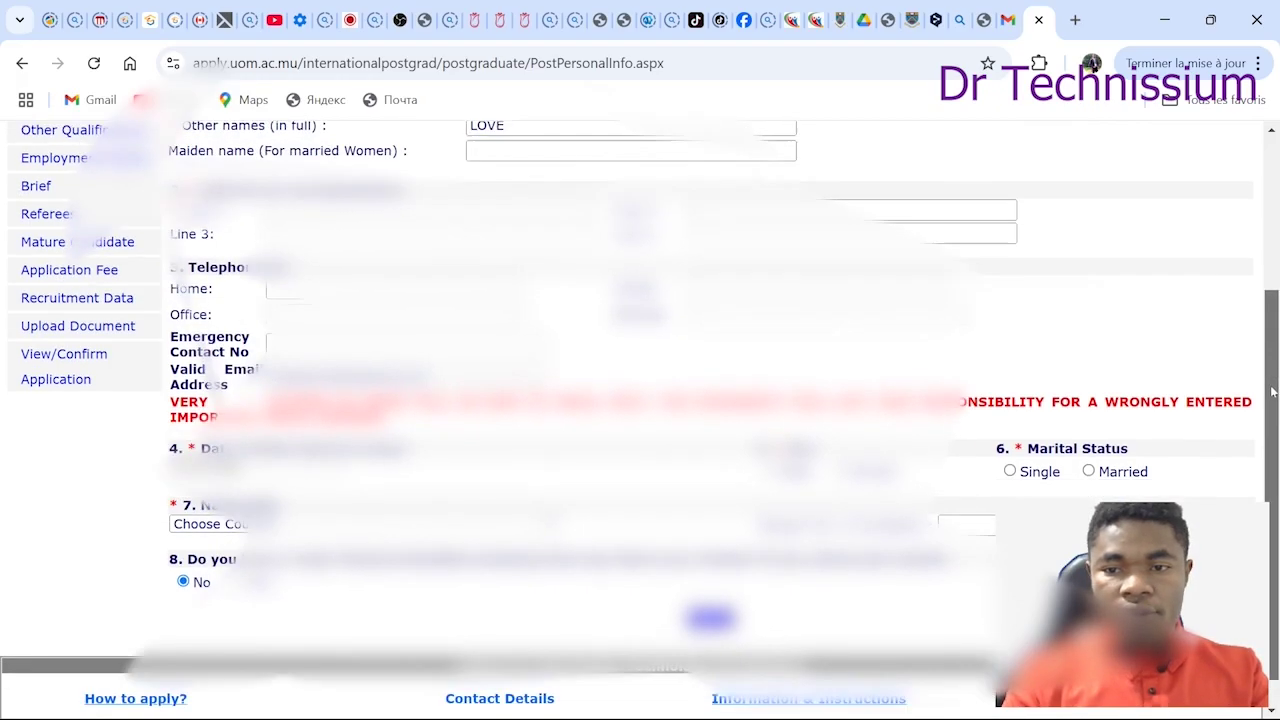
{"action": "scroll", "coordinate": [1275, 401], "scroll_direction": "down", "scroll_amount": 1}
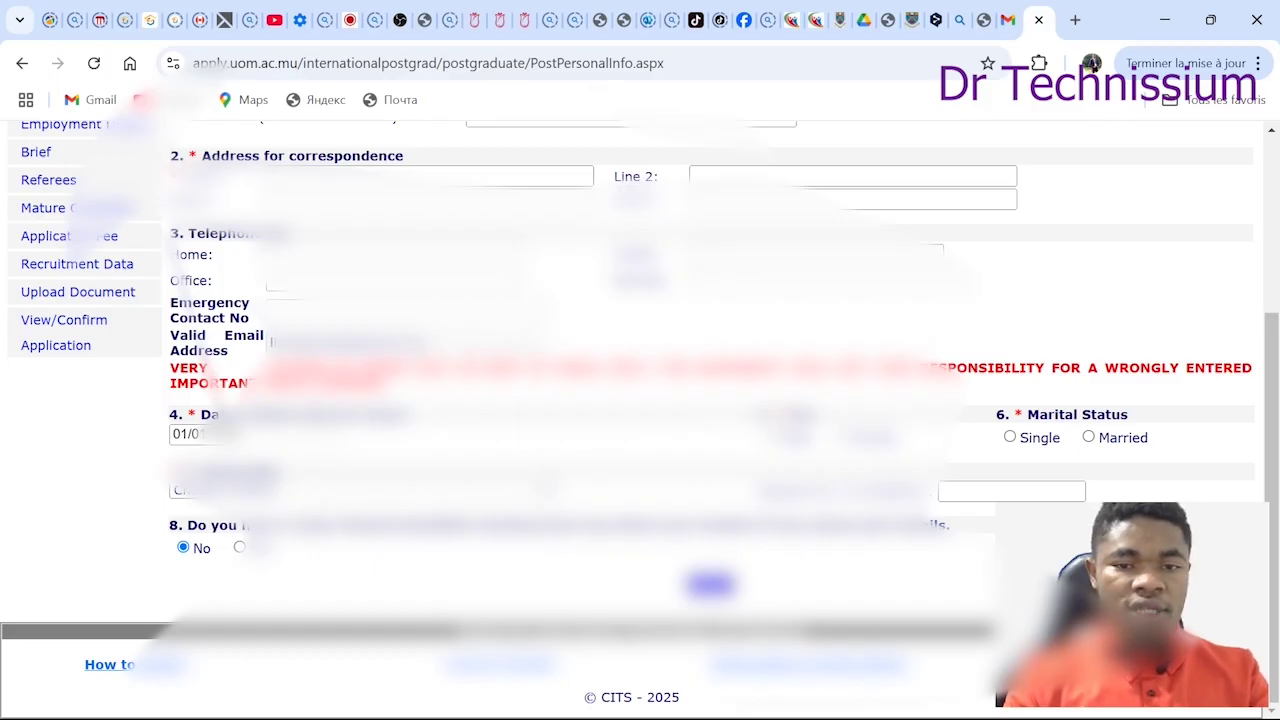
{"action": "left_click", "coordinate": [250, 490]}
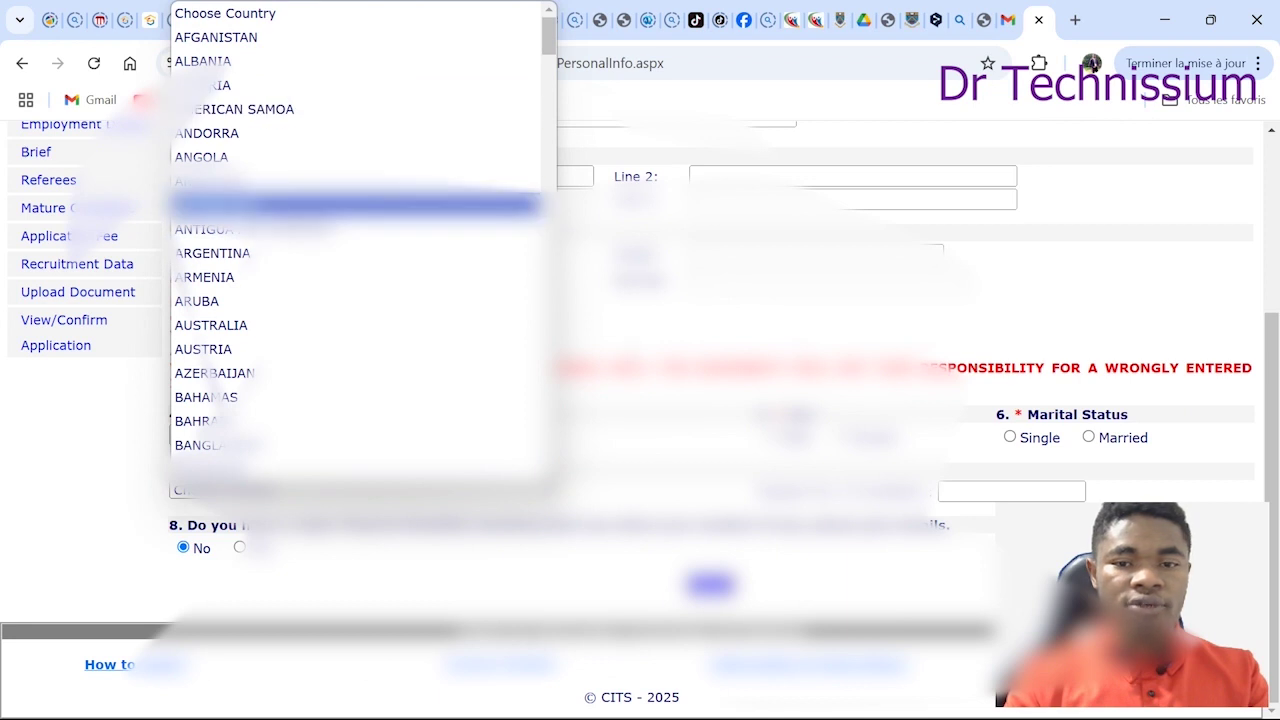
{"action": "key", "text": "Escape"}
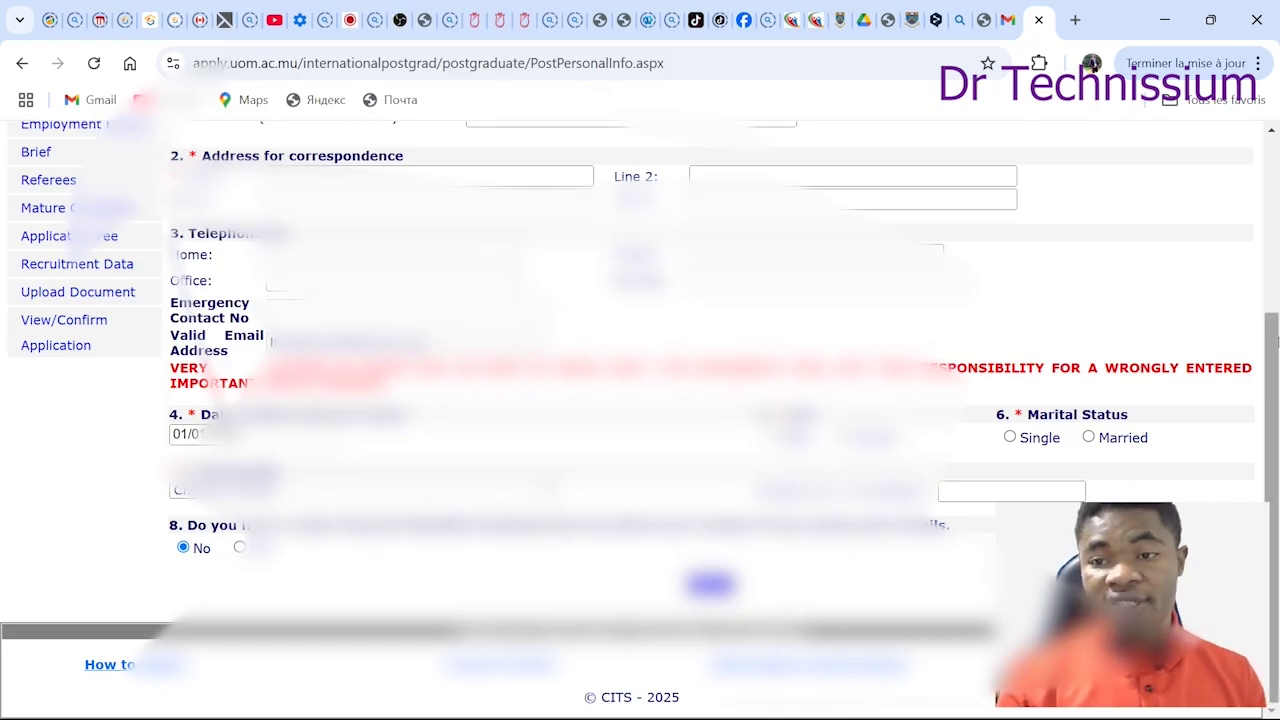
{"action": "left_click_drag", "start_coordinate": [1274, 350], "coordinate": [1274, 176]}
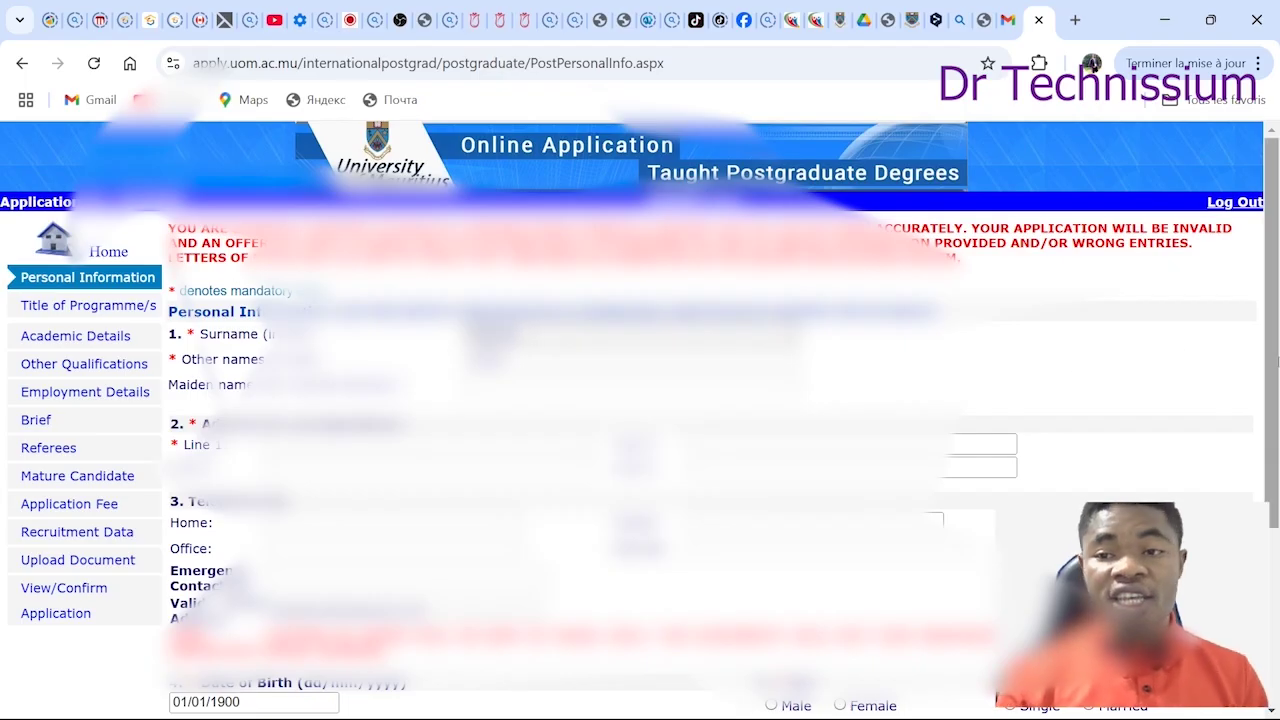
{"action": "left_click_drag", "start_coordinate": [1274, 340], "coordinate": [1274, 482]}
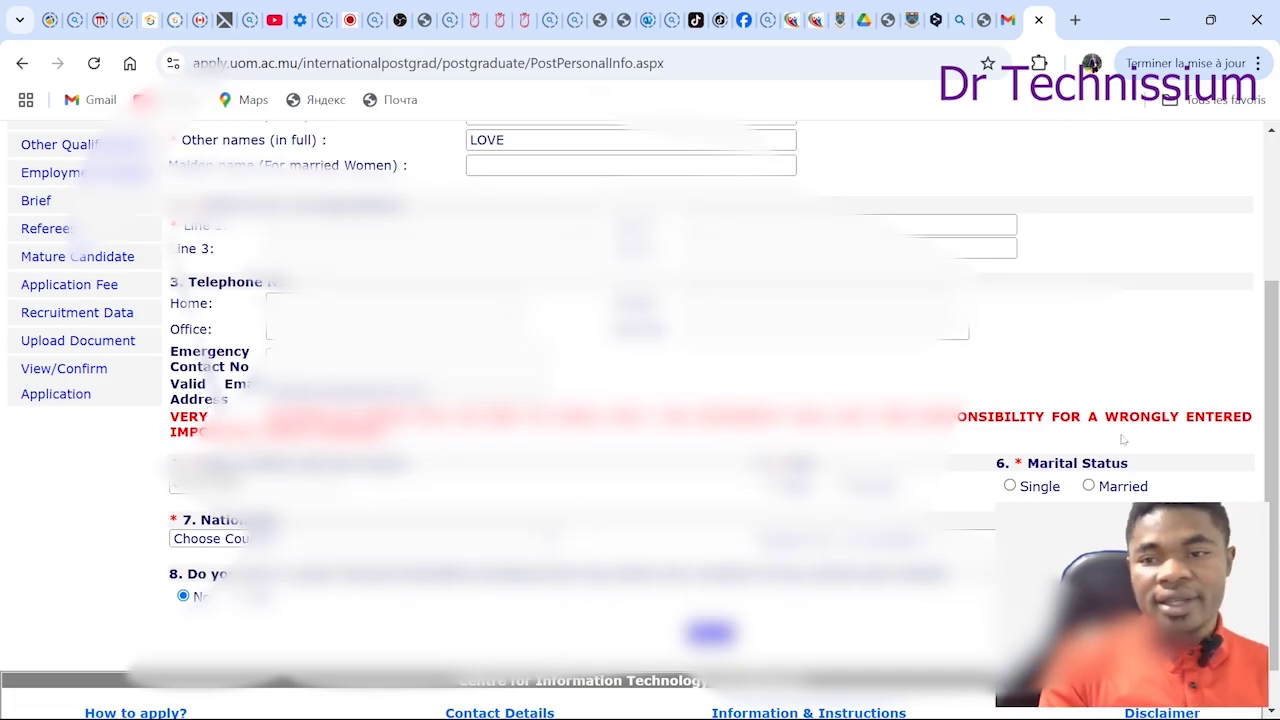
{"action": "left_click_drag", "start_coordinate": [1272, 408], "coordinate": [1267, 299]}
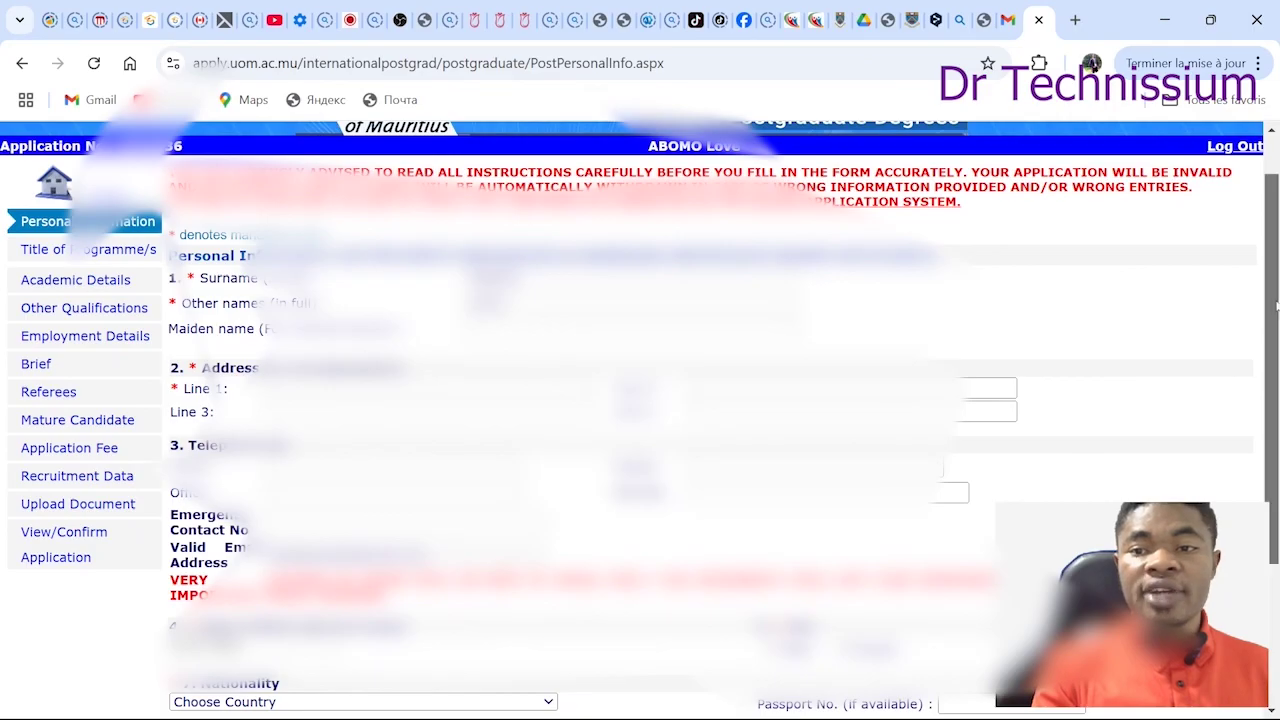
{"action": "left_click_drag", "start_coordinate": [1267, 299], "coordinate": [1265, 549]}
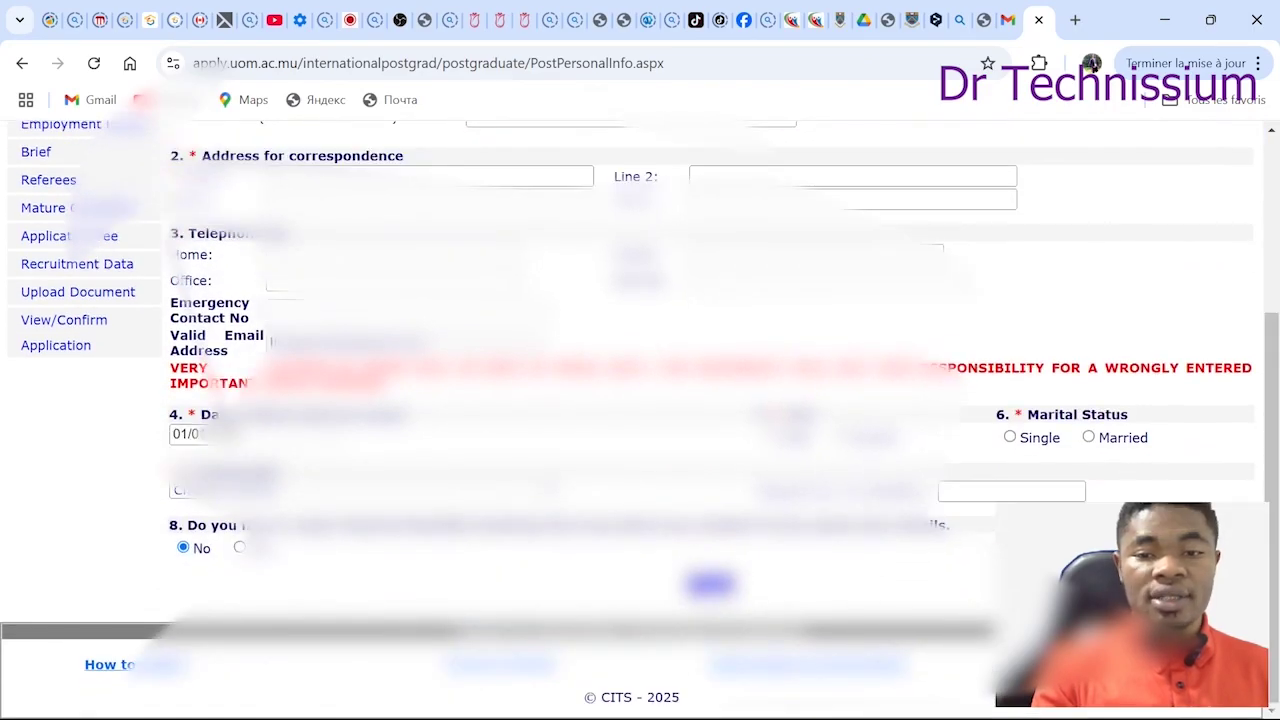
Trigger the 'Please Input Address' warning on the empty Address Line 1 field, then scroll up.
{"action": "key", "text": "Return"}
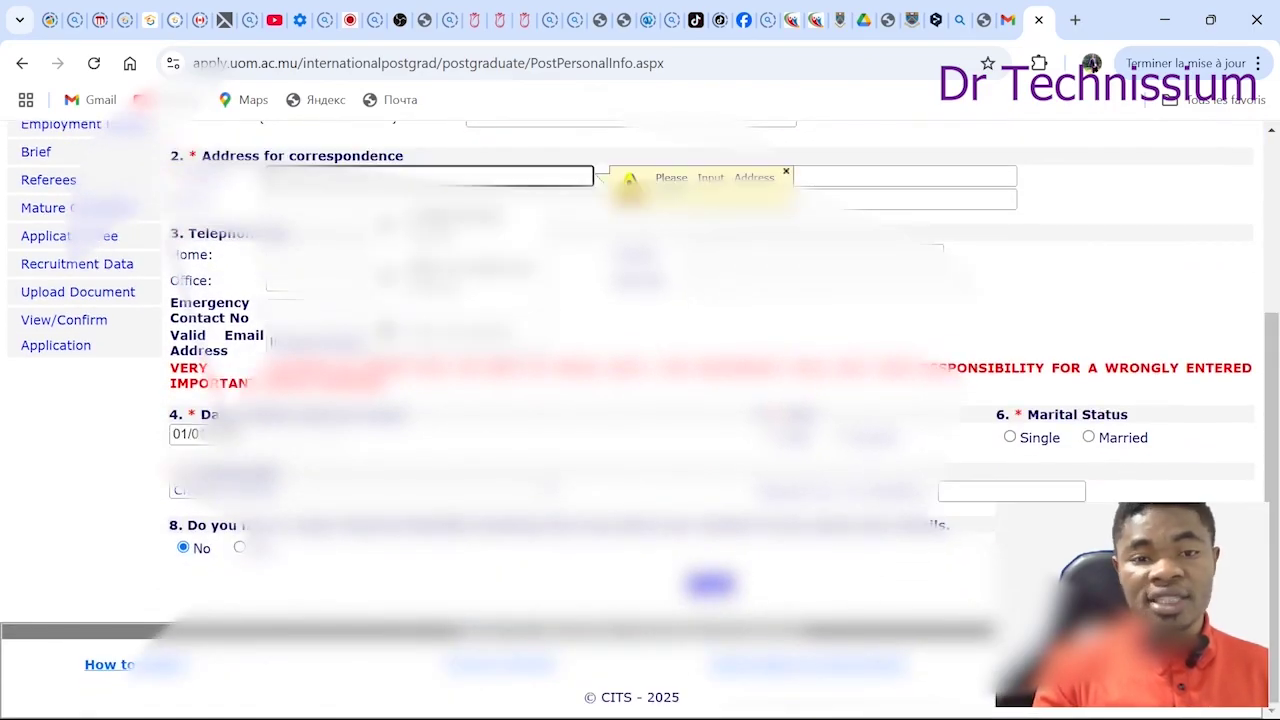
{"action": "left_click", "coordinate": [1113, 291]}
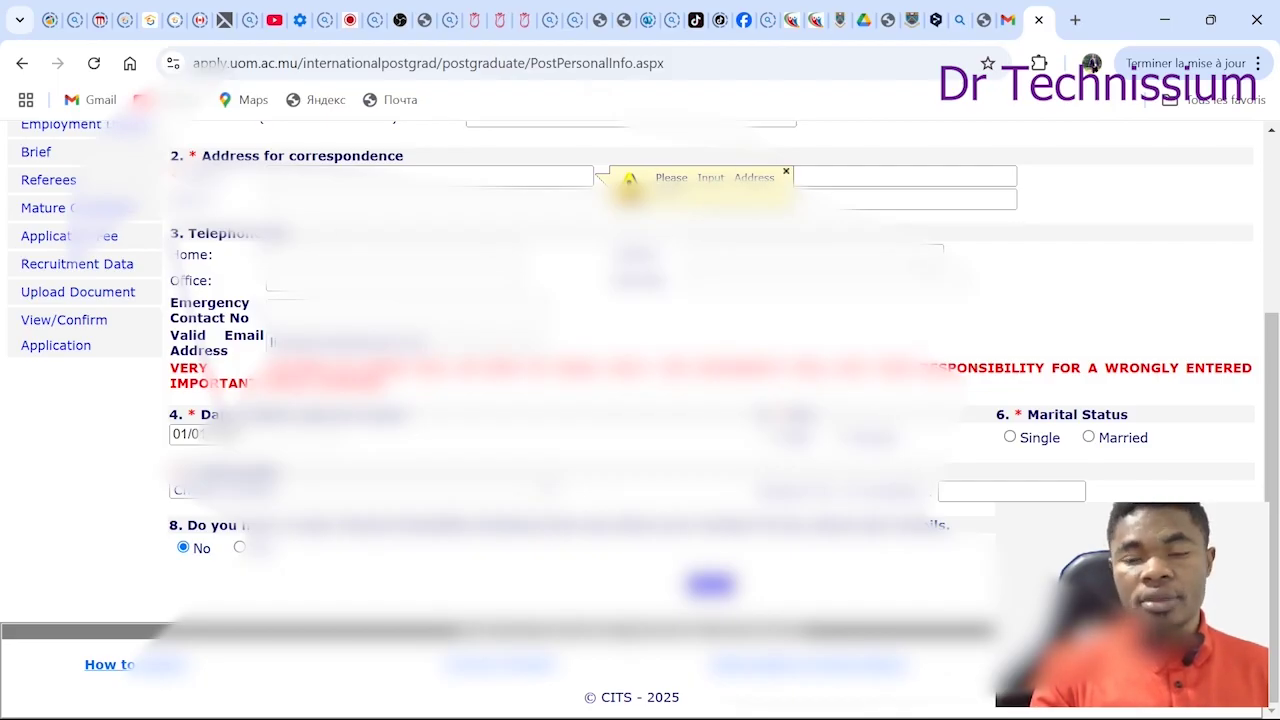
{"action": "scroll", "coordinate": [1255, 334], "scroll_direction": "up", "scroll_amount": 2}
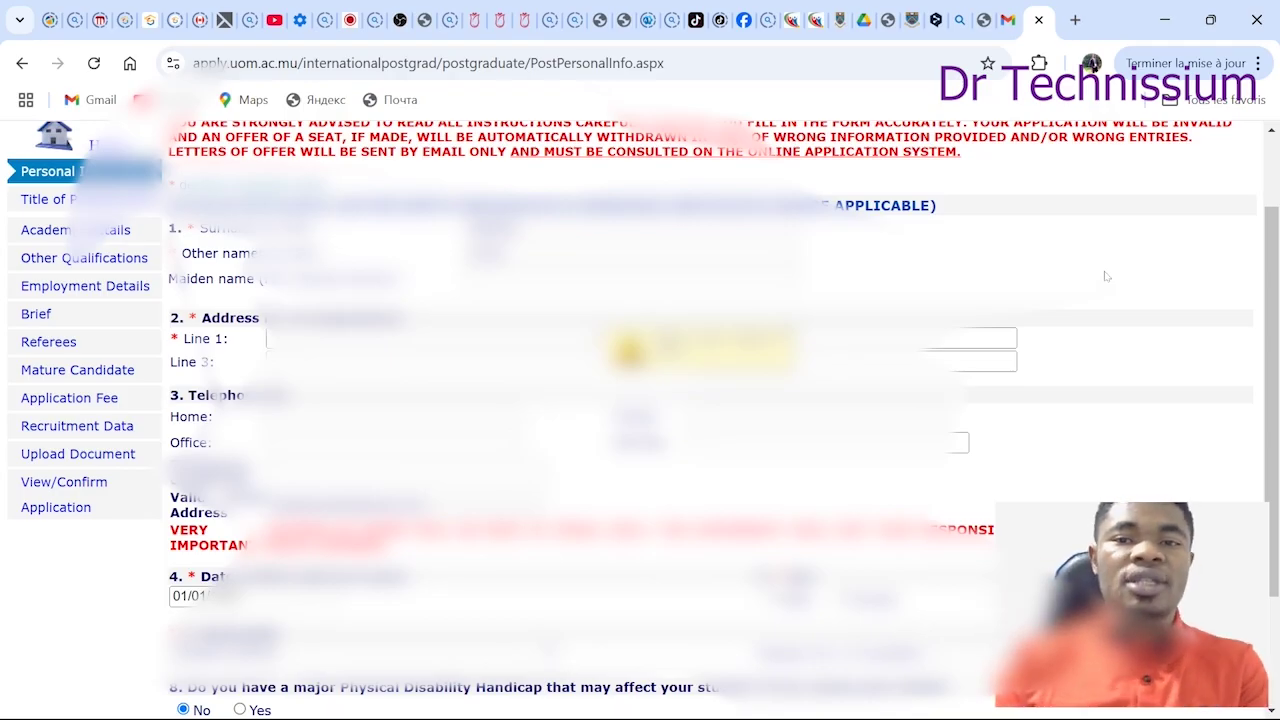
Scroll to the form's top and return to the international 'Programmes on offer' page.
{"action": "left_click_drag", "start_coordinate": [1266, 310], "coordinate": [1265, 290]}
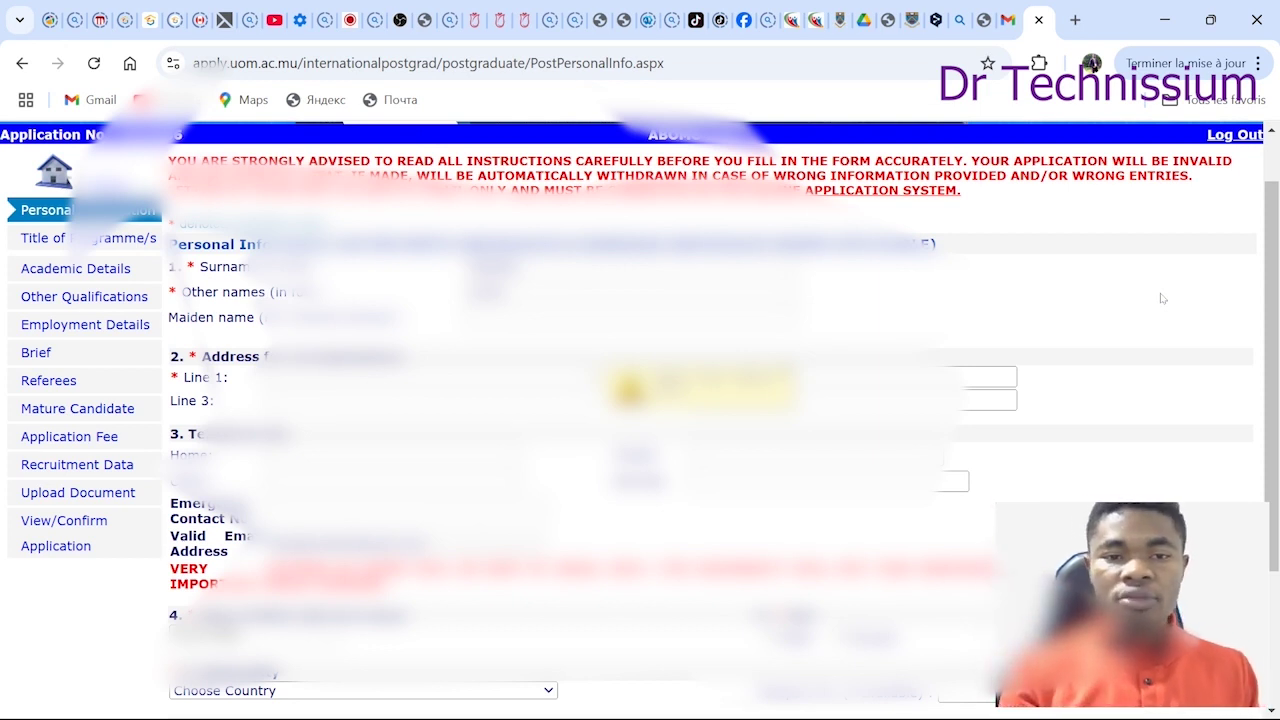
{"action": "left_click_drag", "start_coordinate": [1270, 248], "coordinate": [1275, 390]}
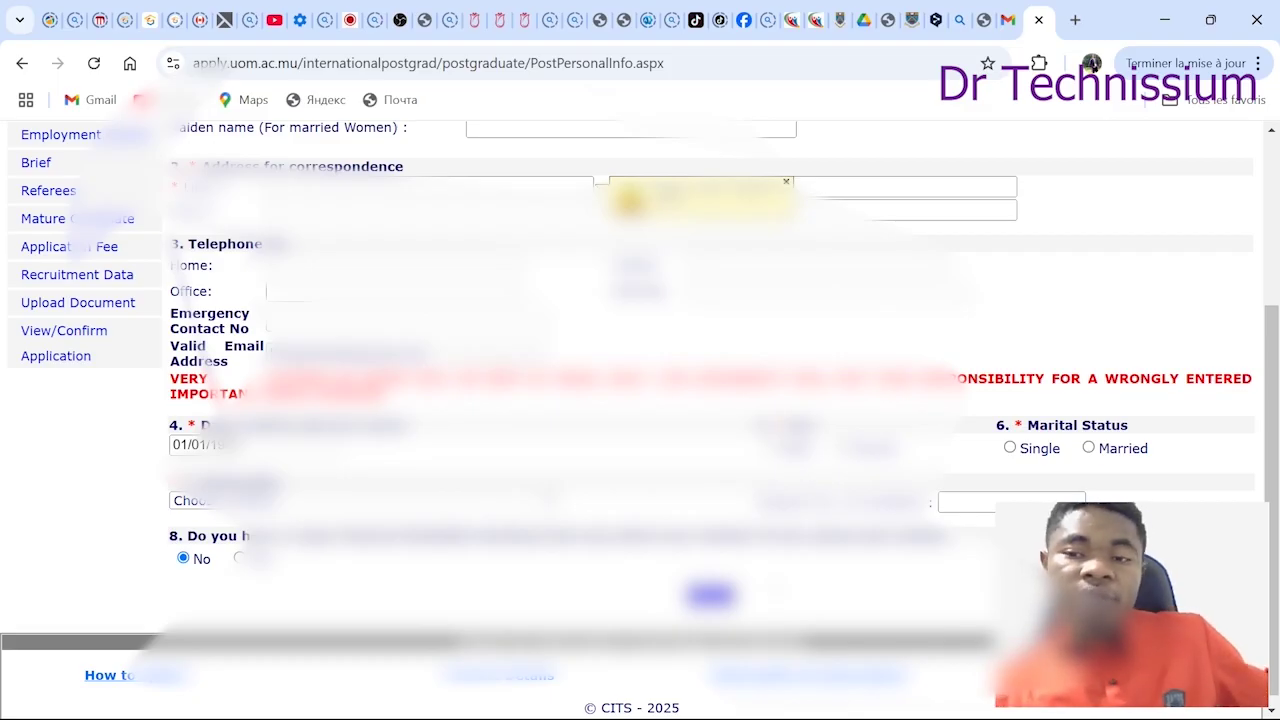
{"action": "scroll", "coordinate": [1261, 332], "scroll_direction": "up", "scroll_amount": 2}
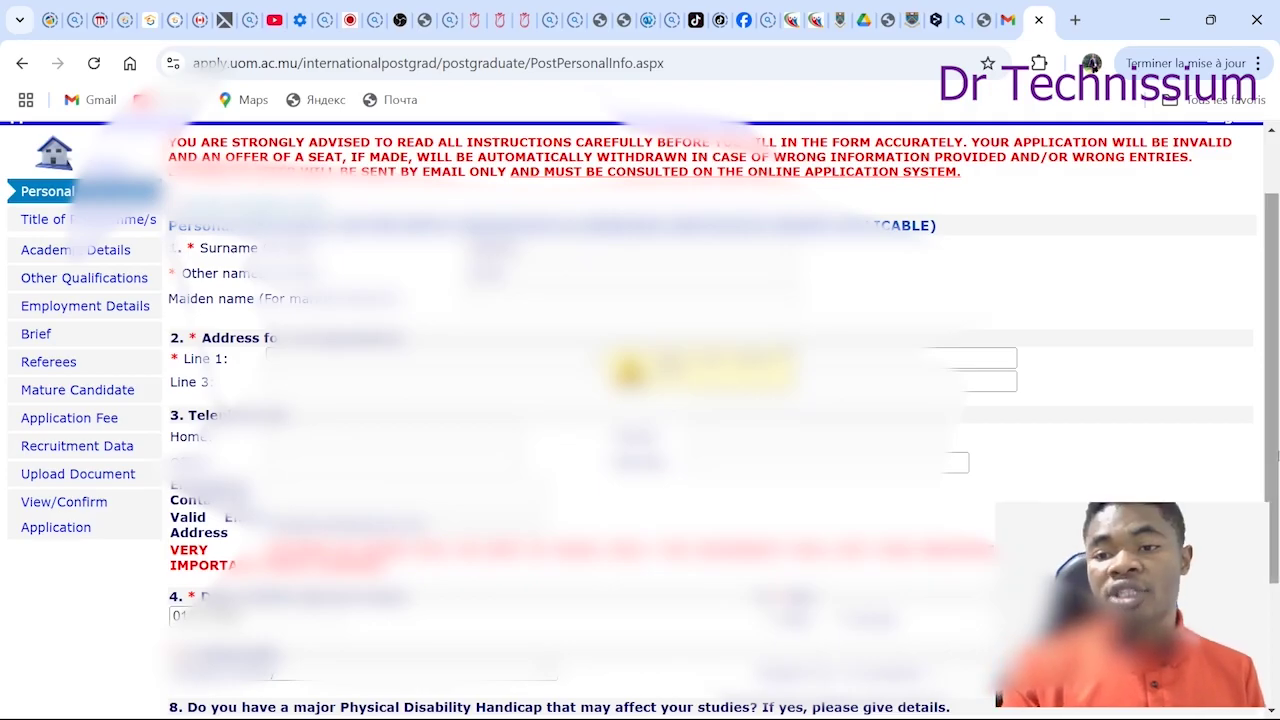
{"action": "scroll", "coordinate": [1273, 443], "scroll_direction": "up", "scroll_amount": 2}
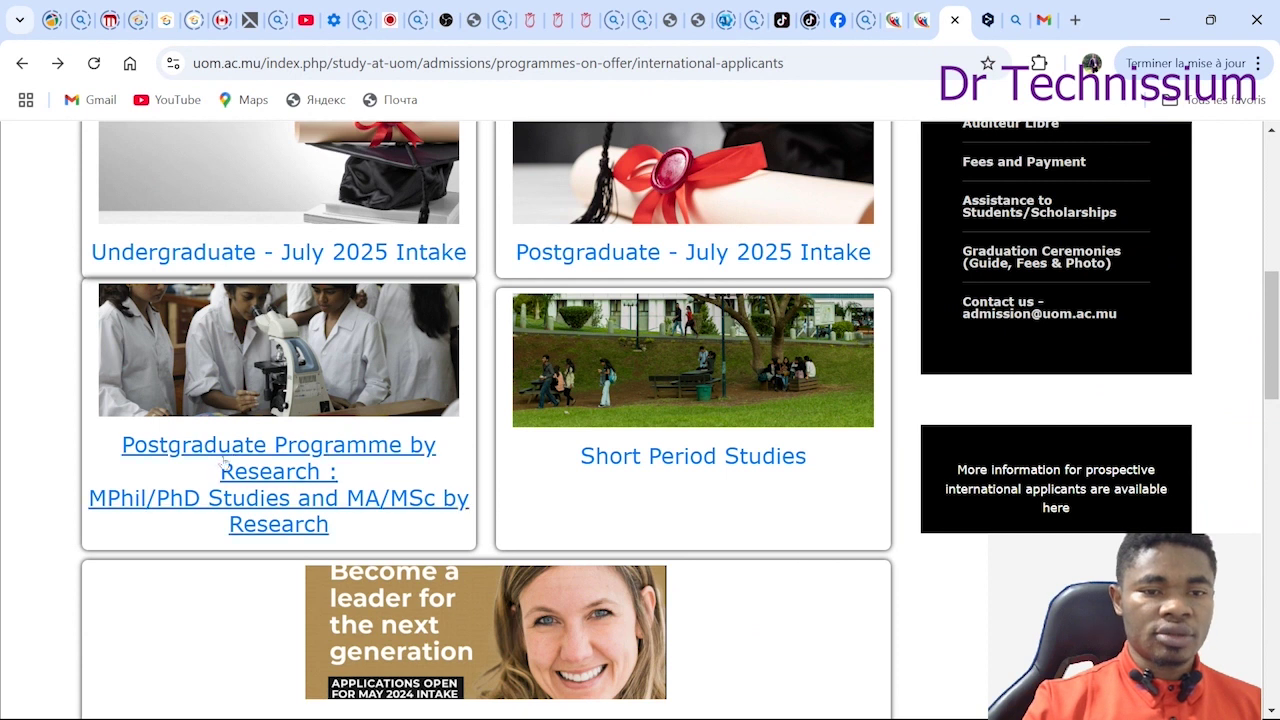
Open 'Postgraduate Programme by Research: MPhil/PhD Studies and MA/MSc by Research' and scroll to its document links.
{"action": "left_click", "coordinate": [290, 465]}
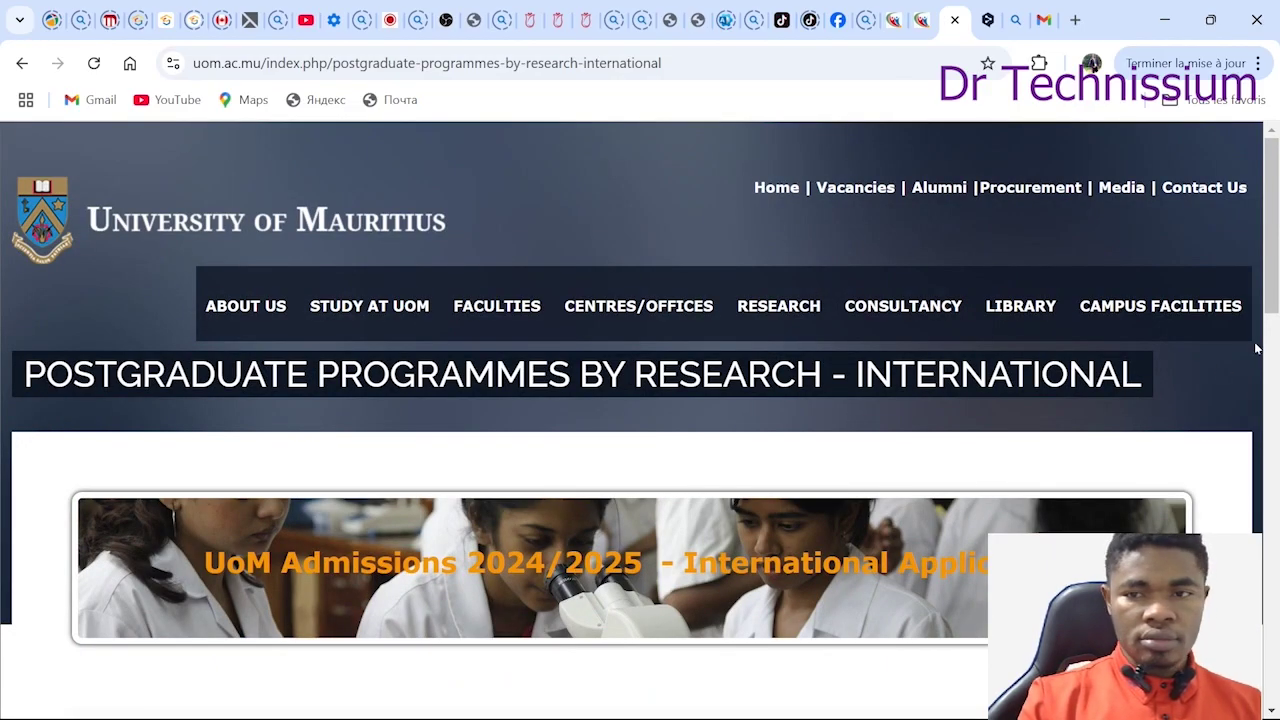
{"action": "left_click_drag", "start_coordinate": [1272, 296], "coordinate": [1268, 430]}
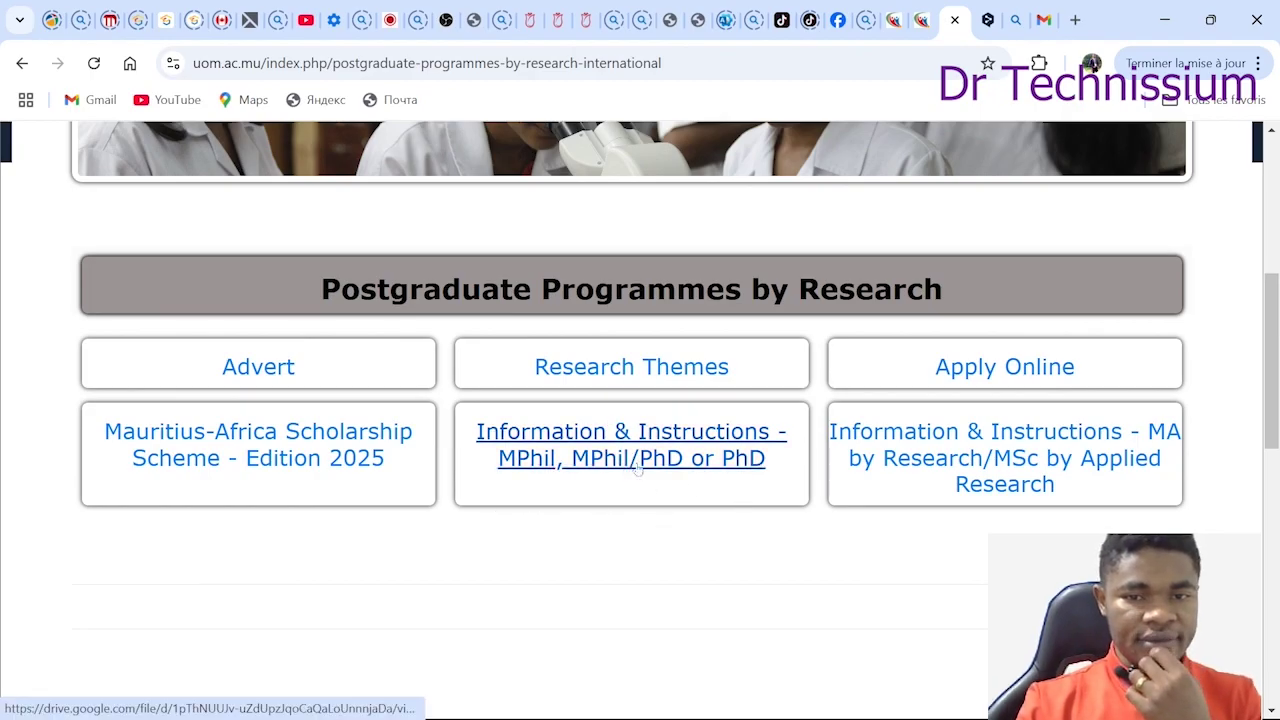
Open the PG Research 2024-2025 advert PDF, scroll through pages 1–5, and close it.
{"action": "left_click", "coordinate": [288, 372]}
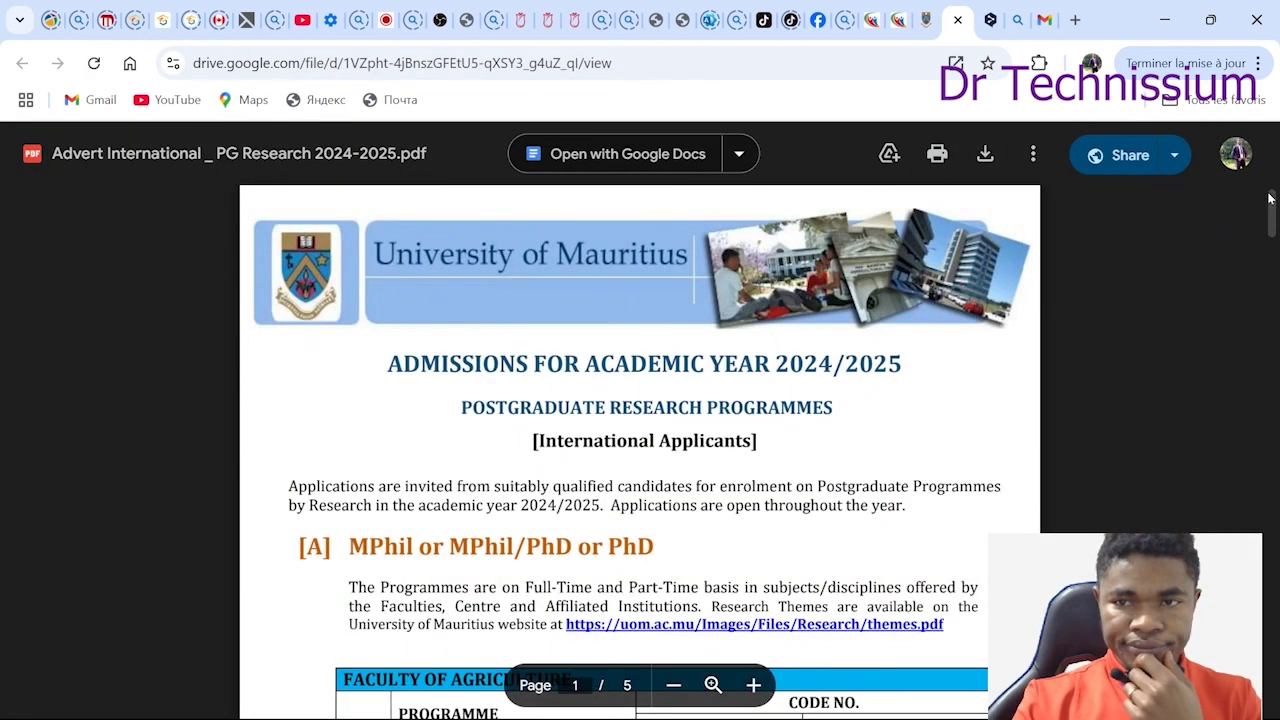
{"action": "left_click_drag", "start_coordinate": [1273, 200], "coordinate": [1274, 230]}
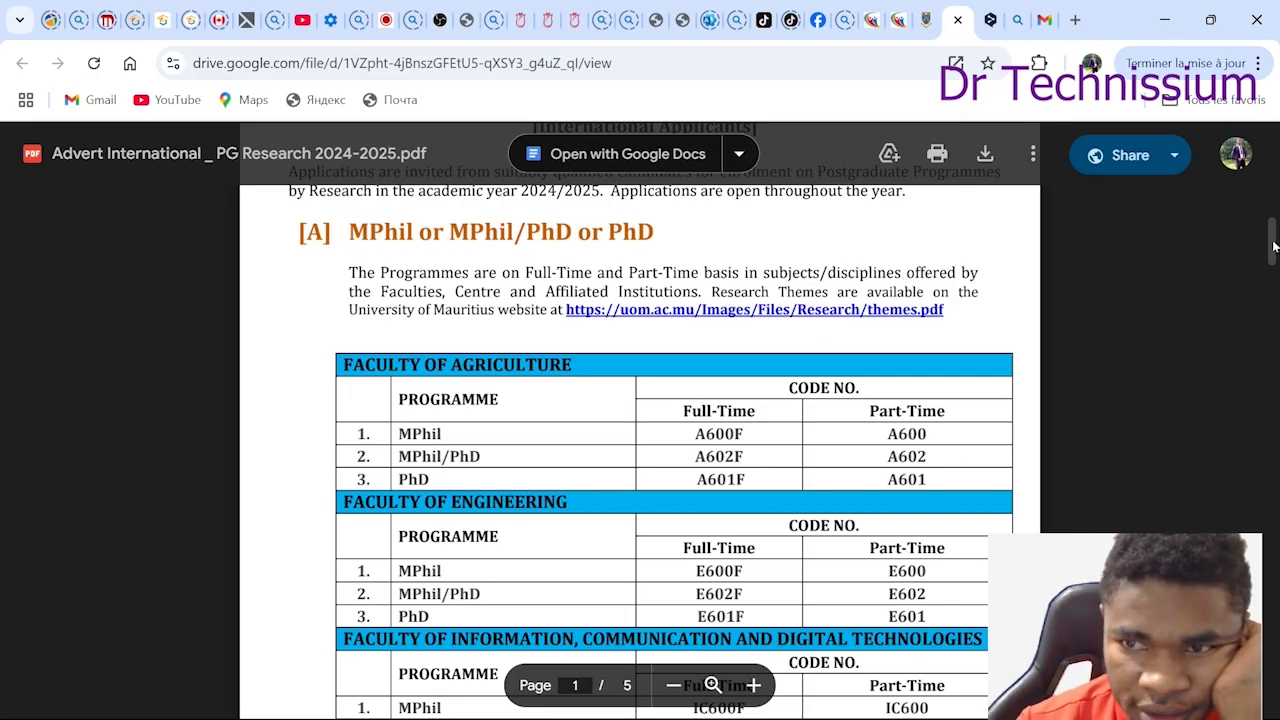
{"action": "left_click_drag", "start_coordinate": [1273, 246], "coordinate": [1263, 330]}
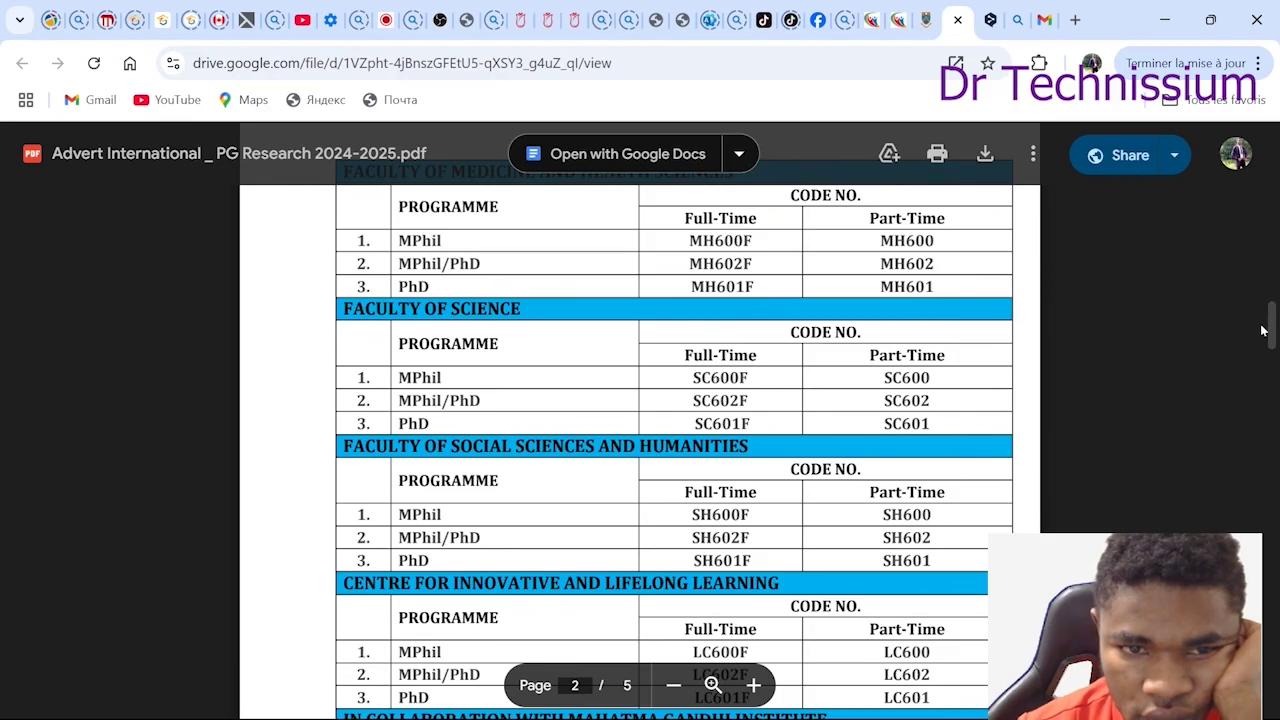
{"action": "left_click_drag", "start_coordinate": [1263, 330], "coordinate": [1200, 548]}
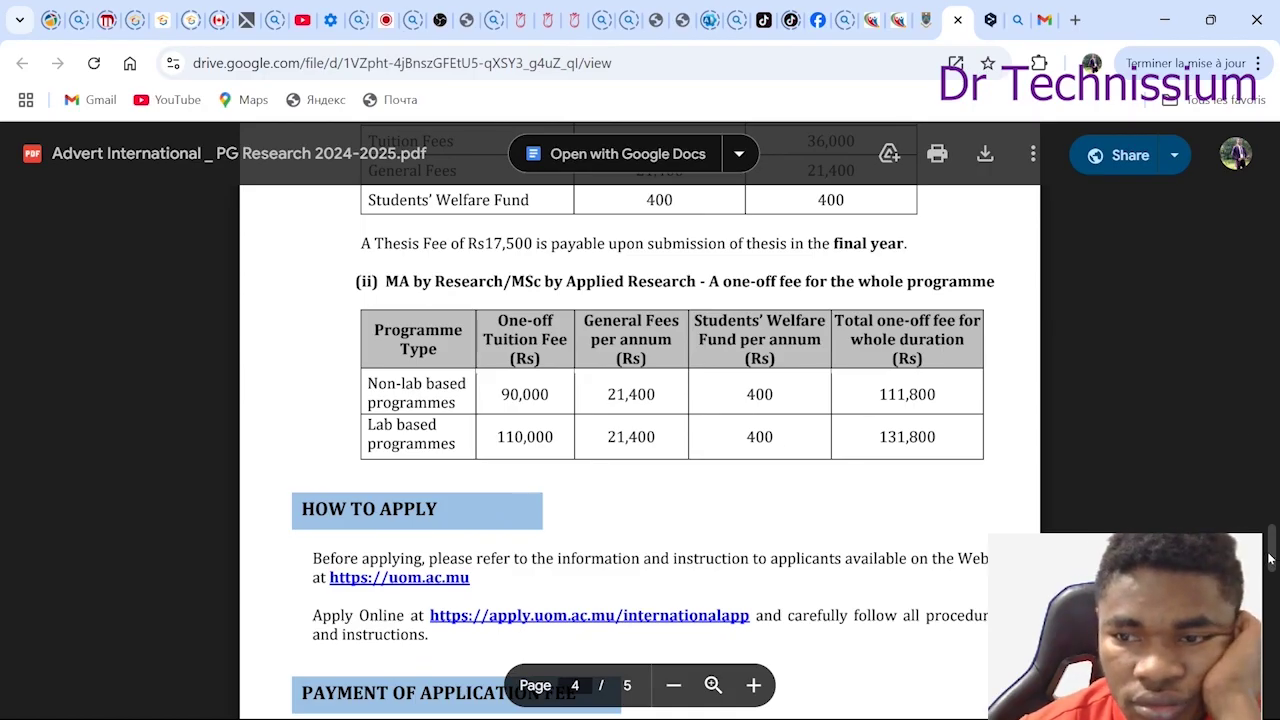
{"action": "left_click_drag", "start_coordinate": [1272, 556], "coordinate": [1252, 645]}
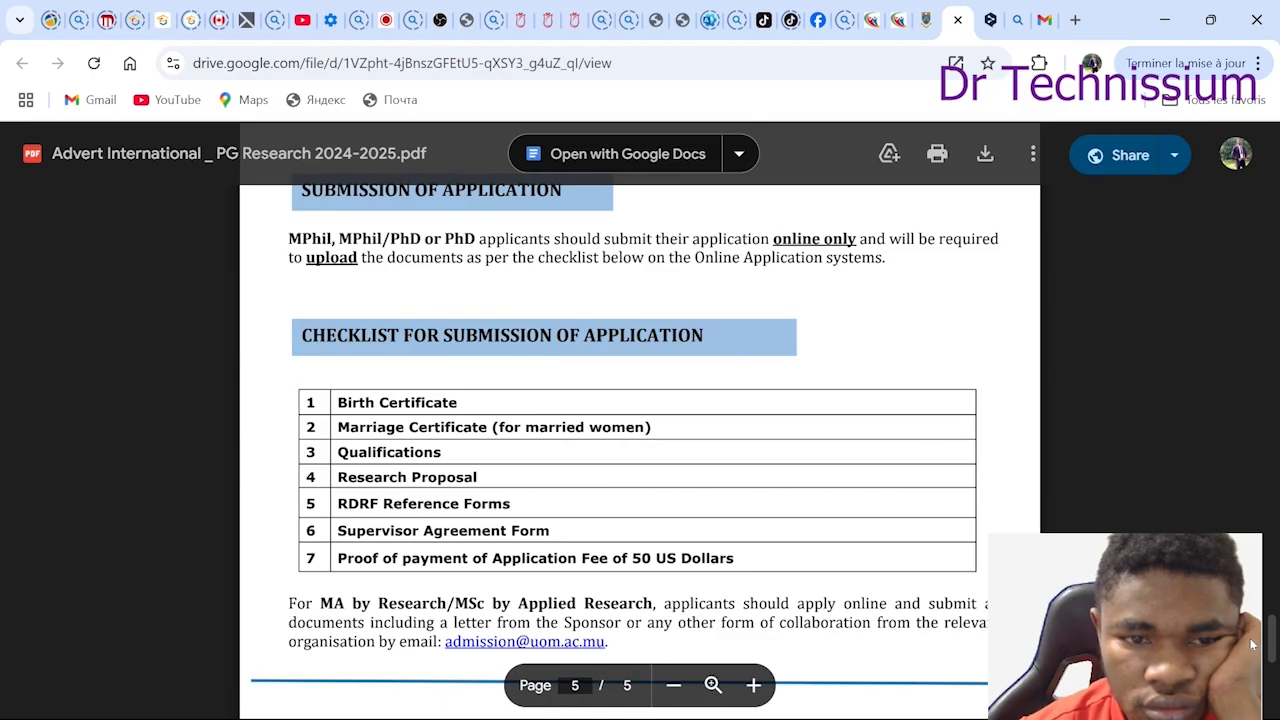
{"action": "left_click_drag", "start_coordinate": [1252, 645], "coordinate": [1238, 462]}
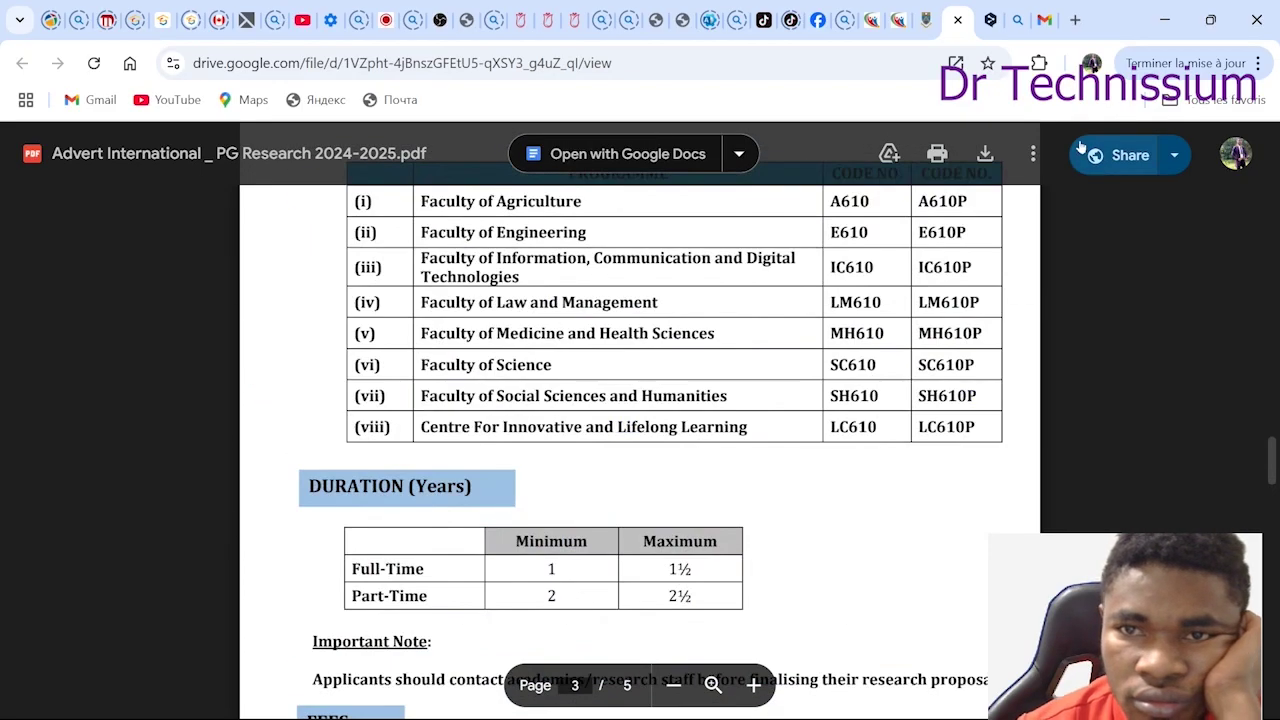
{"action": "left_click", "coordinate": [957, 20]}
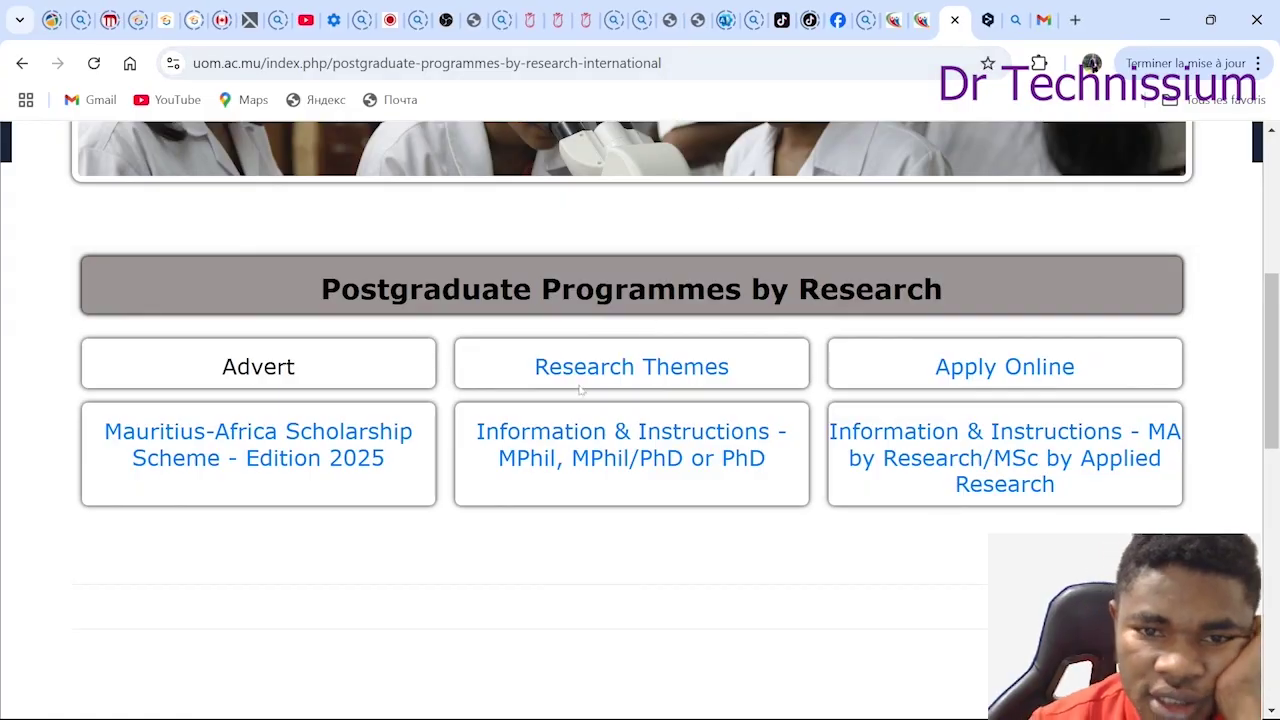
Open themes.pdf via the 'Research Themes' link.
{"action": "left_click", "coordinate": [618, 383]}
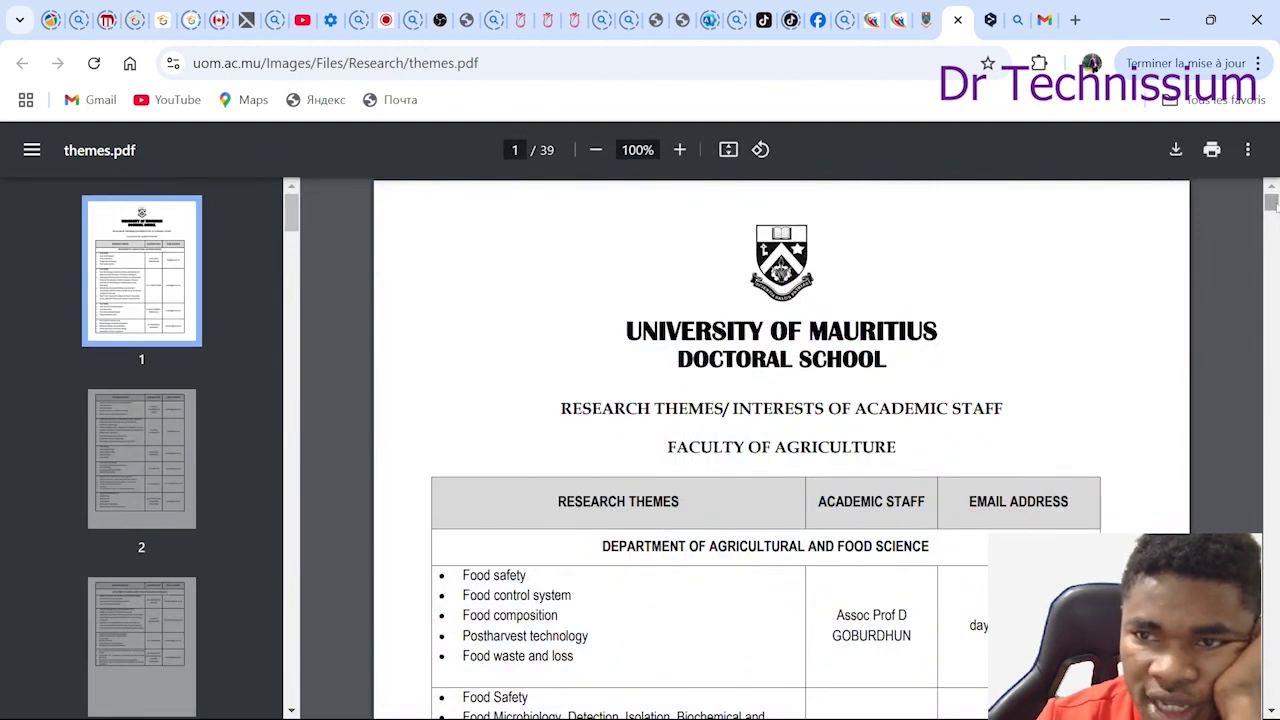
Scroll themes.pdf from the Faculty of Agriculture staff list to page 9's engineering themes.
{"action": "mouse_move", "coordinate": [1272, 204]}
{"action": "left_mouse_down"}
{"action": "mouse_move", "coordinate": [1272, 224]}
{"action": "mouse_move", "coordinate": [1272, 204]}
{"action": "left_mouse_up"}
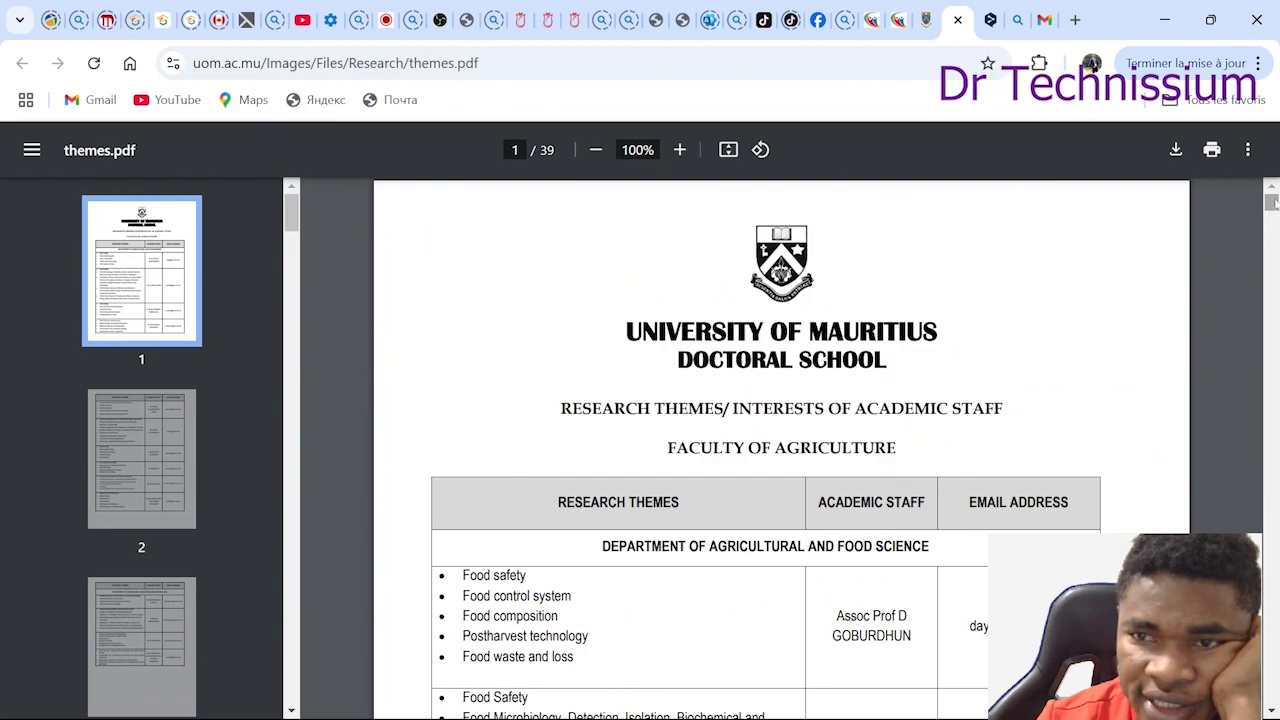
{"action": "mouse_move", "coordinate": [1272, 204]}
{"action": "left_mouse_down"}
{"action": "mouse_move", "coordinate": [1272, 221]}
{"action": "mouse_move", "coordinate": [1271, 203]}
{"action": "left_mouse_up"}
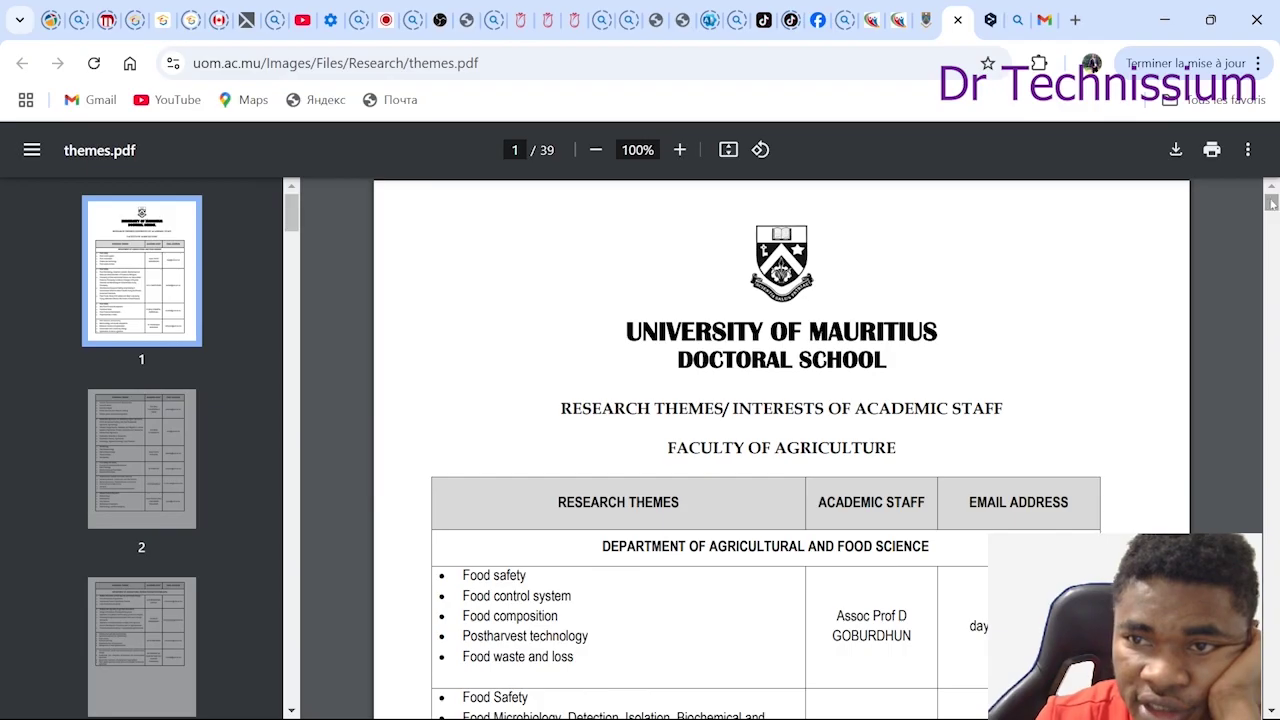
{"action": "left_click_drag", "start_coordinate": [1271, 203], "coordinate": [1271, 264]}
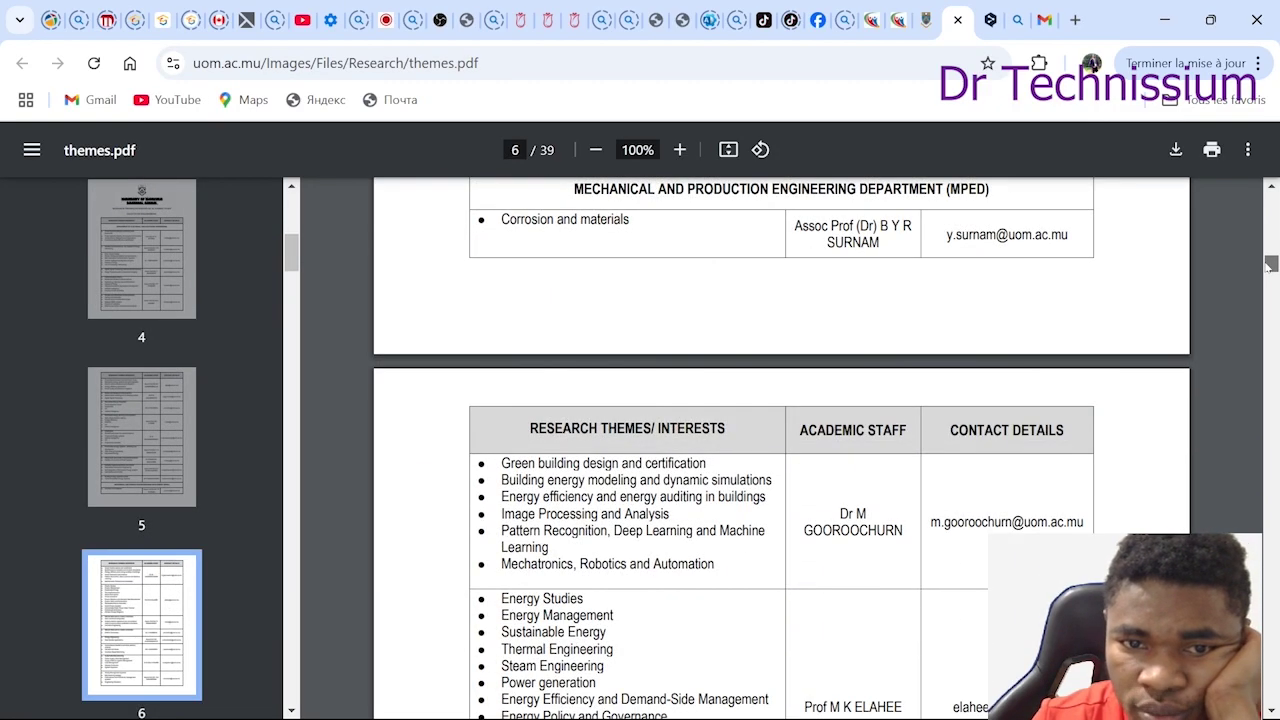
{"action": "left_click_drag", "start_coordinate": [1271, 264], "coordinate": [1269, 305]}
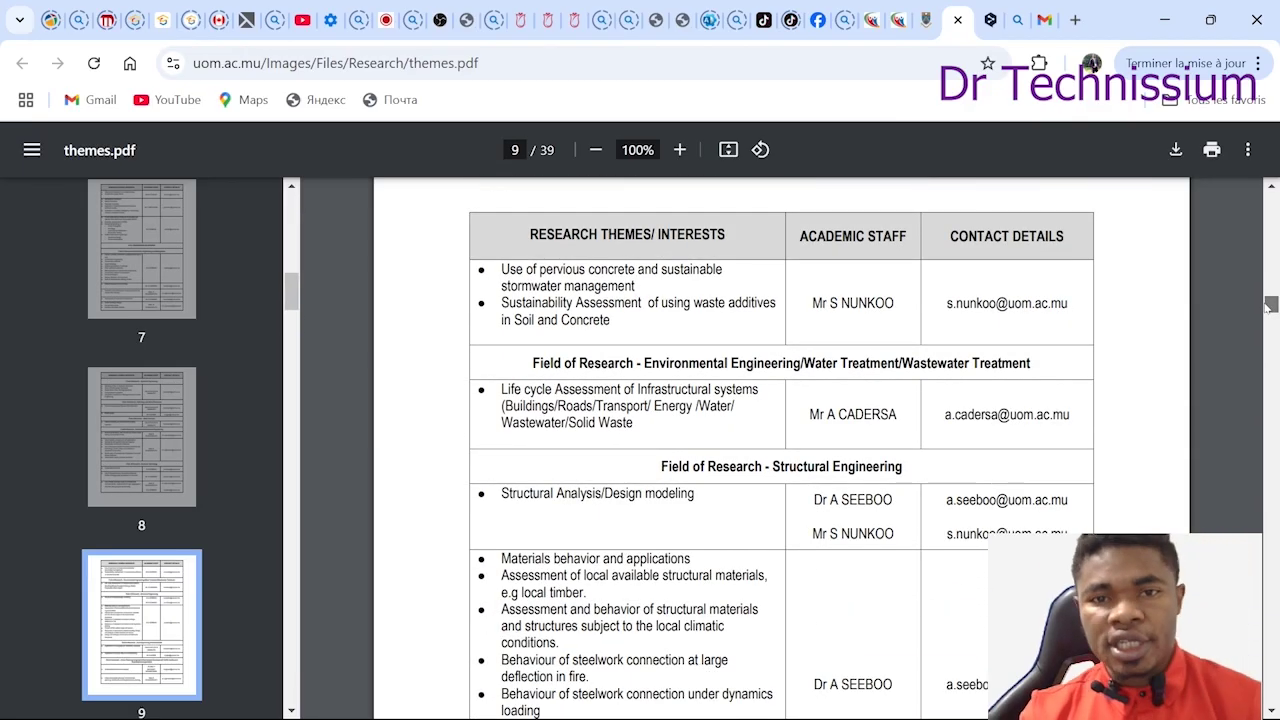
Scroll past the Faculty of Science on page 24 to Department of Chemistry on page 27.
{"action": "left_click_drag", "start_coordinate": [1268, 305], "coordinate": [1268, 317]}
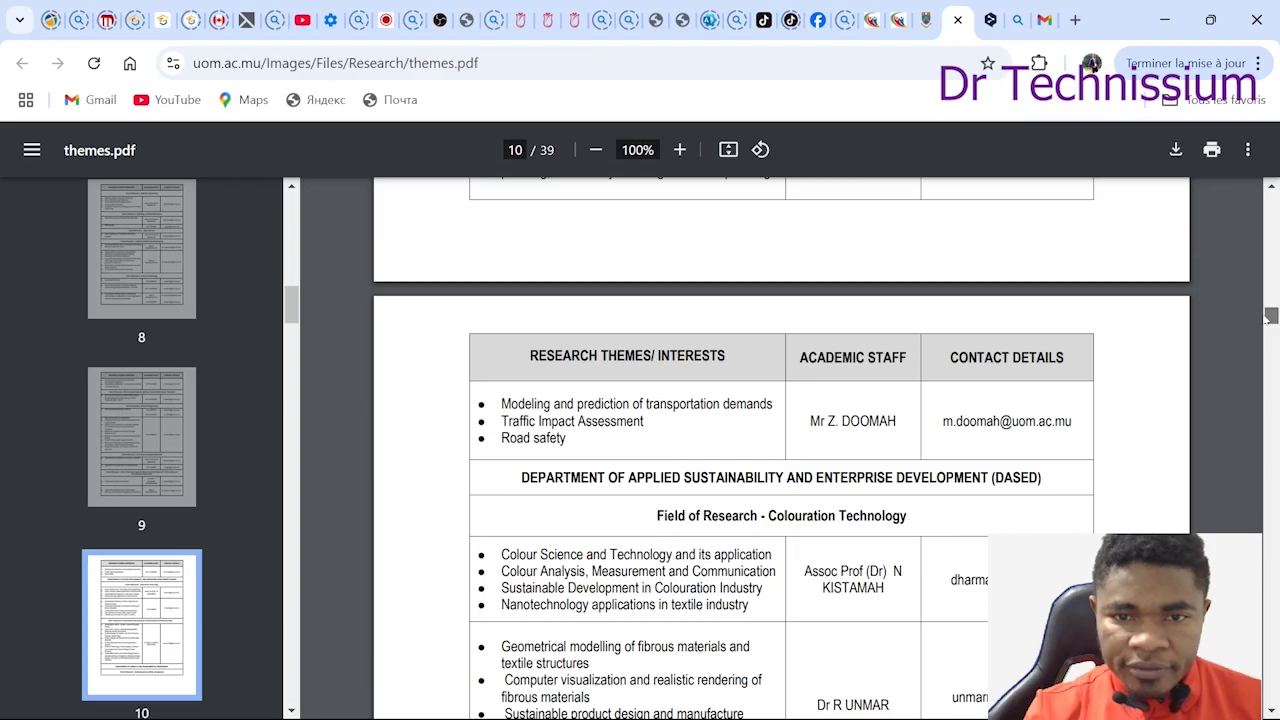
{"action": "left_click_drag", "start_coordinate": [1268, 317], "coordinate": [1260, 502]}
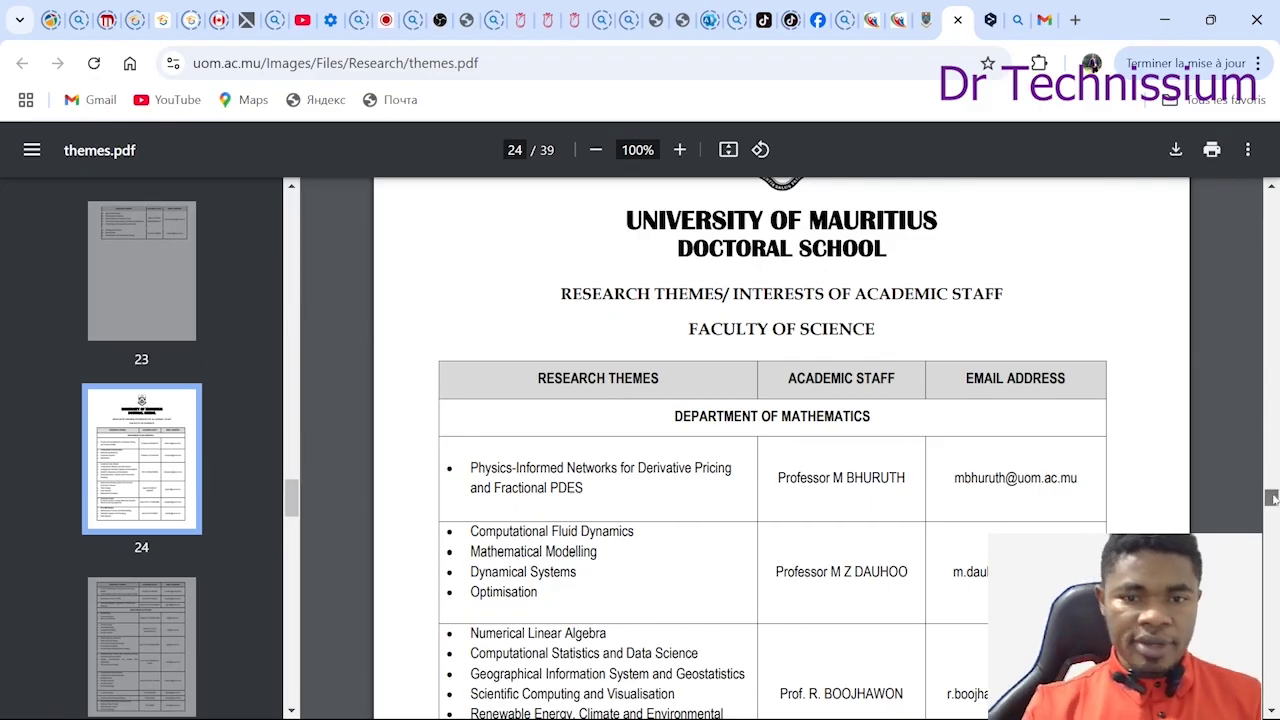
{"action": "left_click_drag", "start_coordinate": [1271, 497], "coordinate": [1271, 498]}
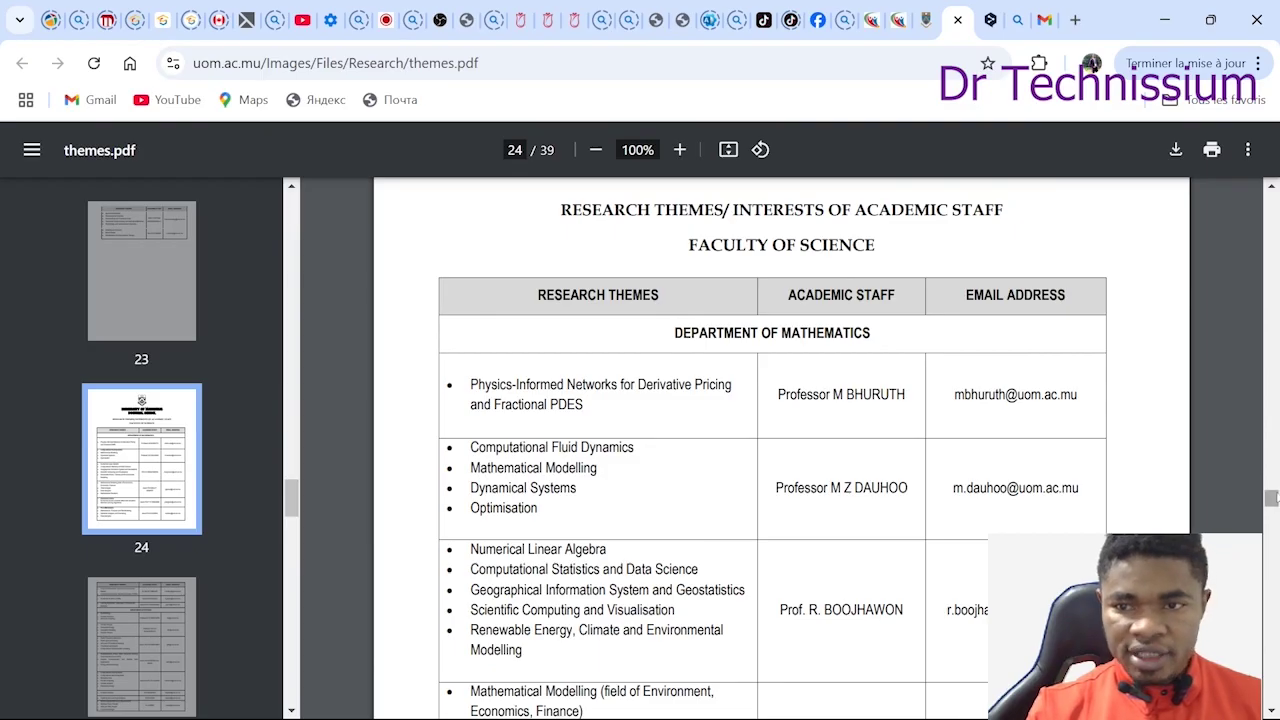
{"action": "left_click_drag", "start_coordinate": [1271, 497], "coordinate": [1271, 540]}
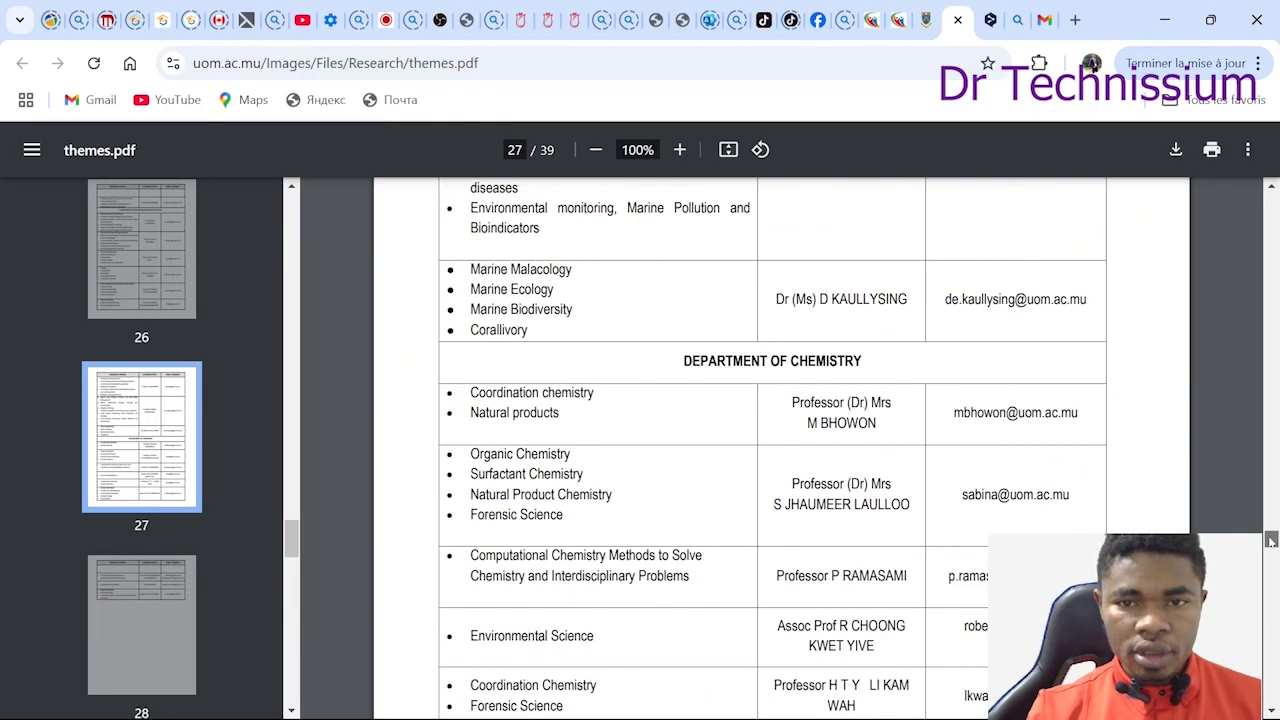